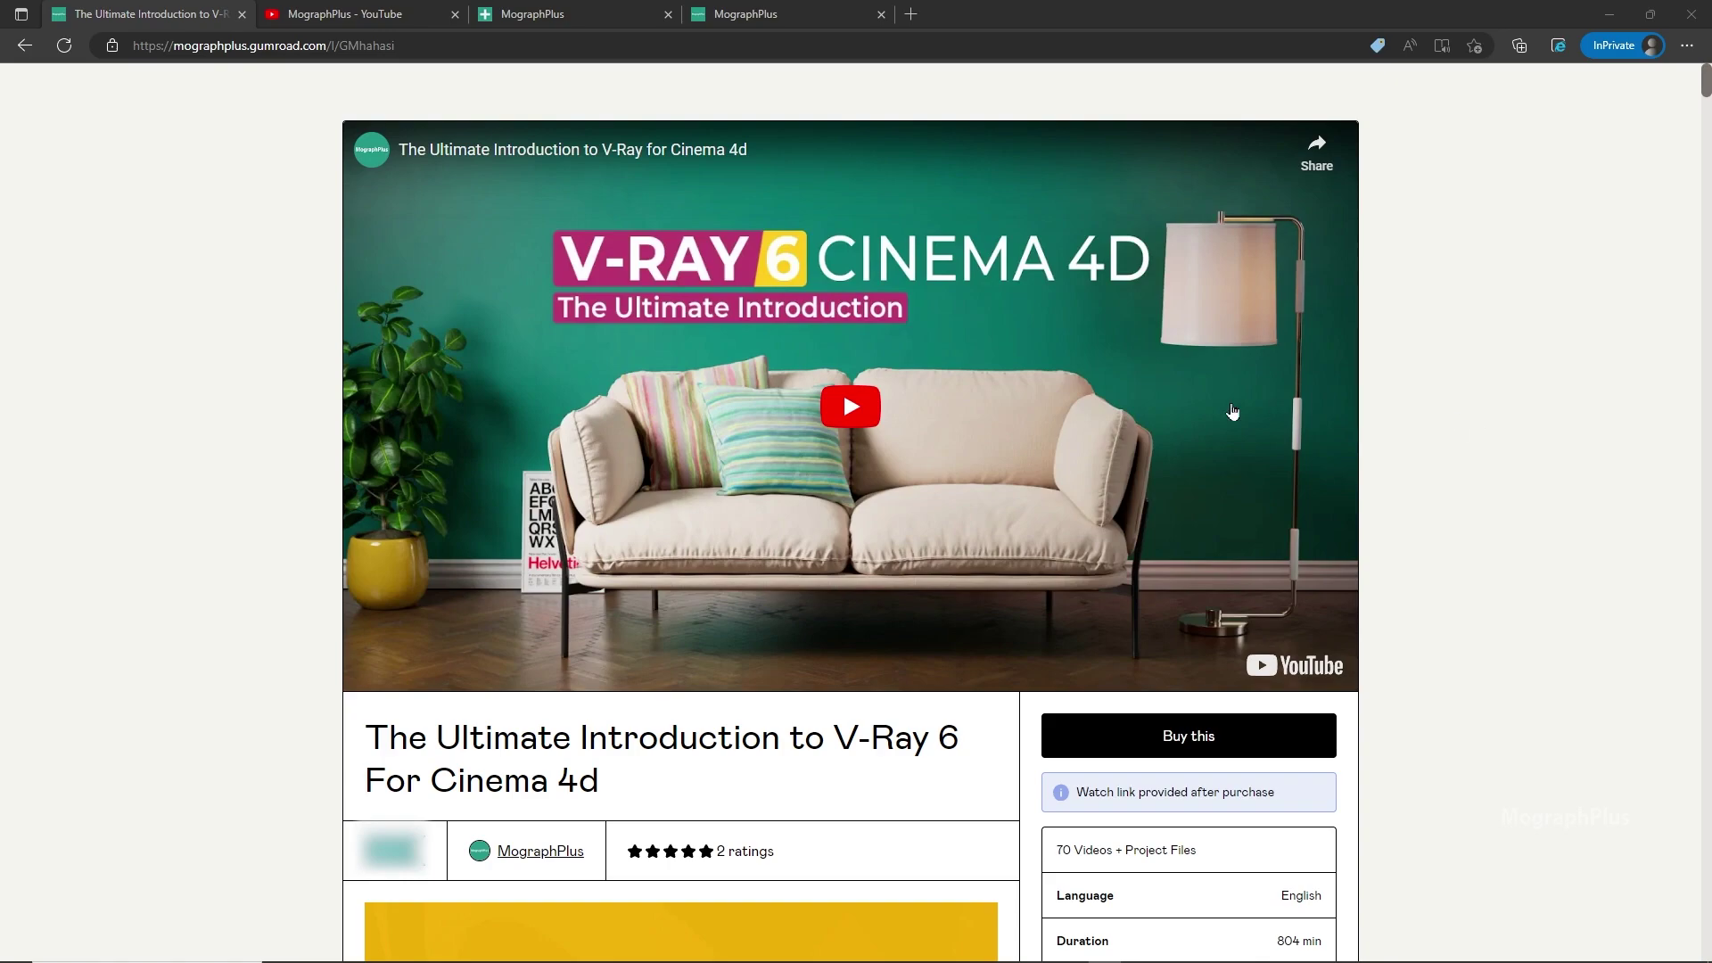
# - Switch to the 'MographPlus - YouTube' tab and scroll through the channel's video list
pyautogui.click(335, 10)
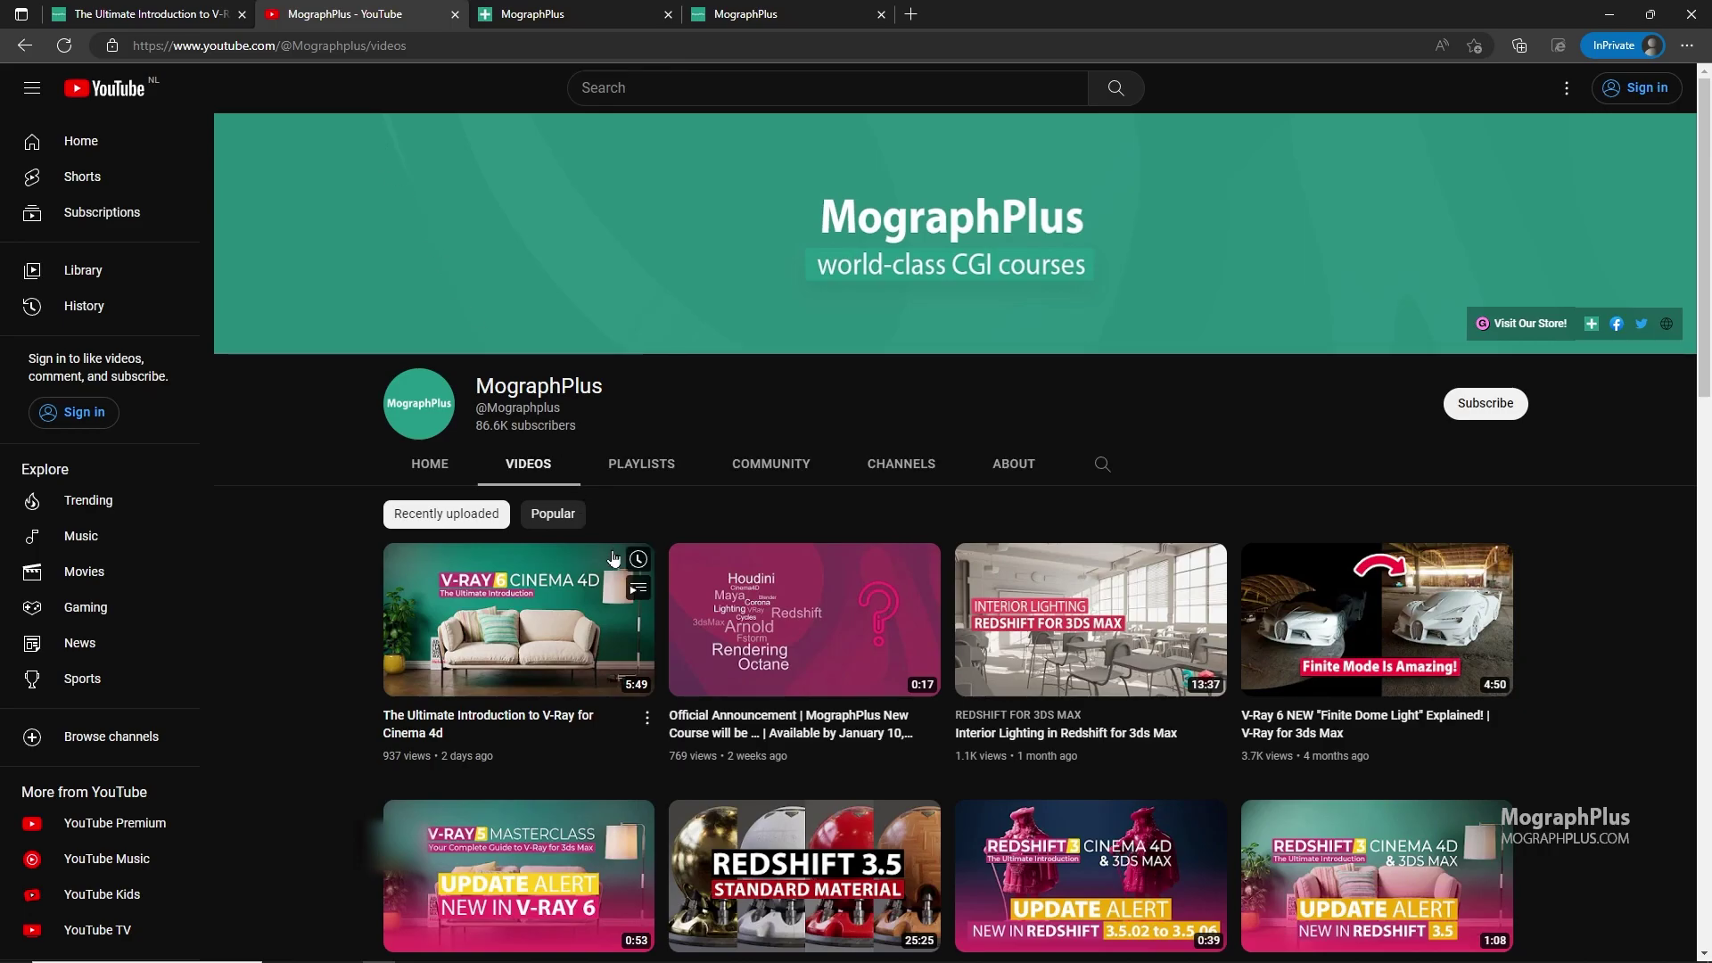
pyautogui.scroll(-4, 613, 558)
pyautogui.scroll(4, 615, 561)
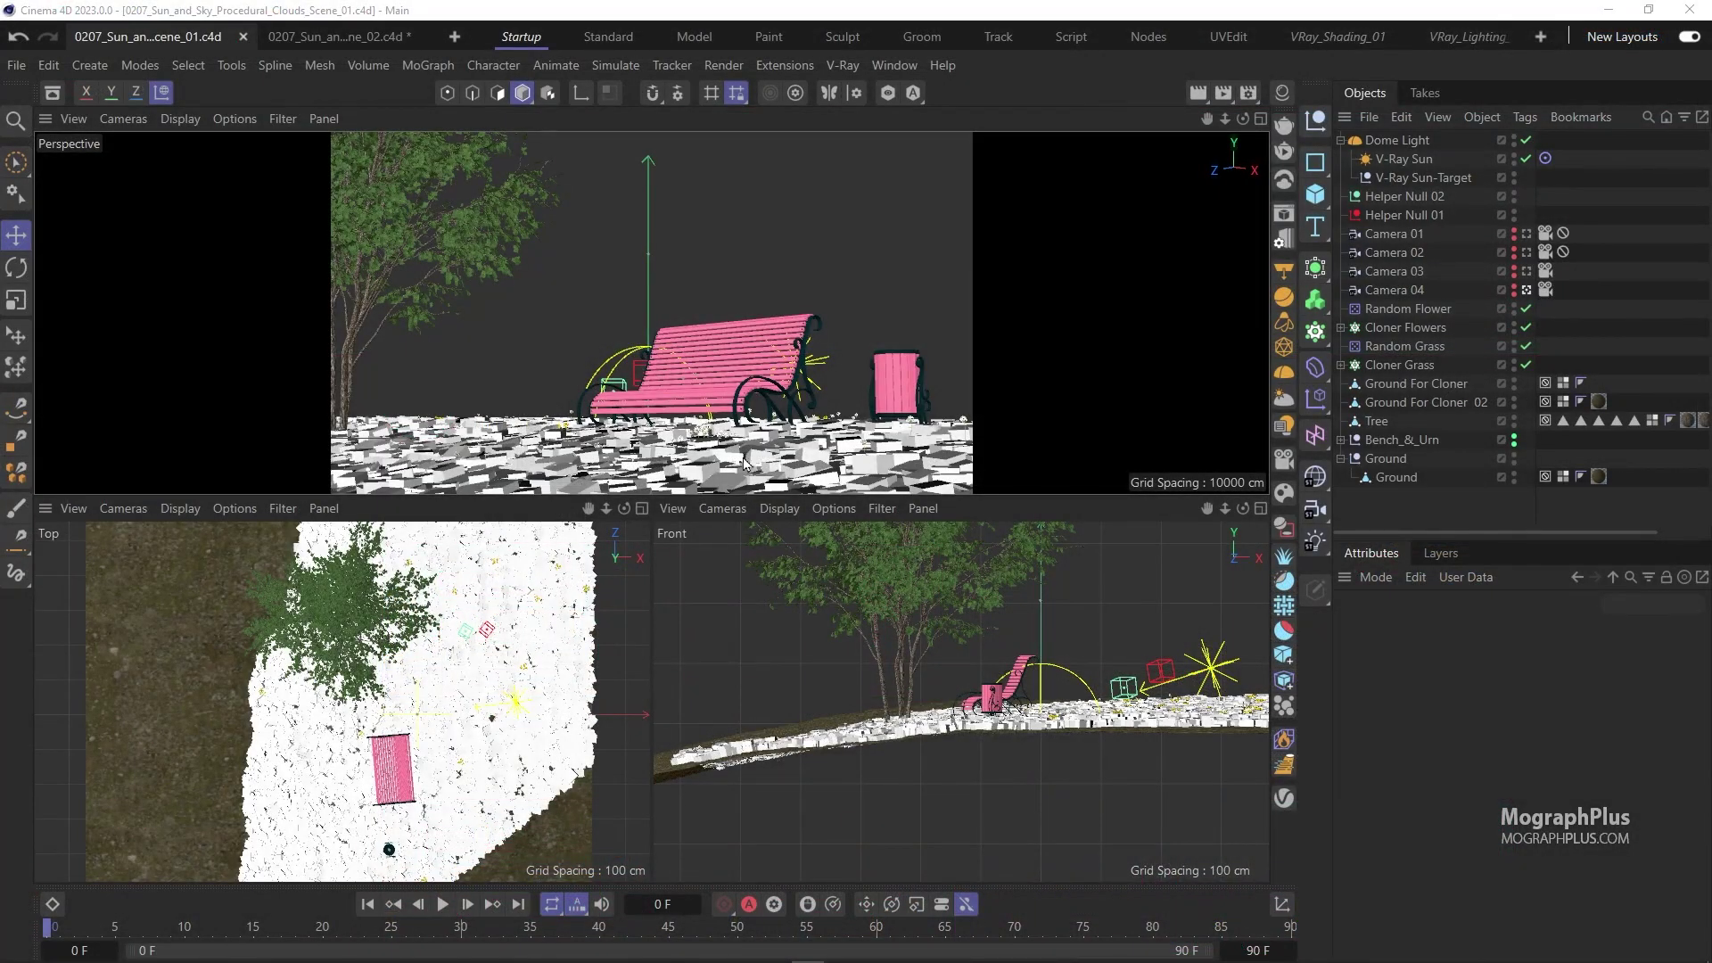
# - Open the V-Ray VFB from the V-Ray menu and move it further left
pyautogui.click(843, 65)
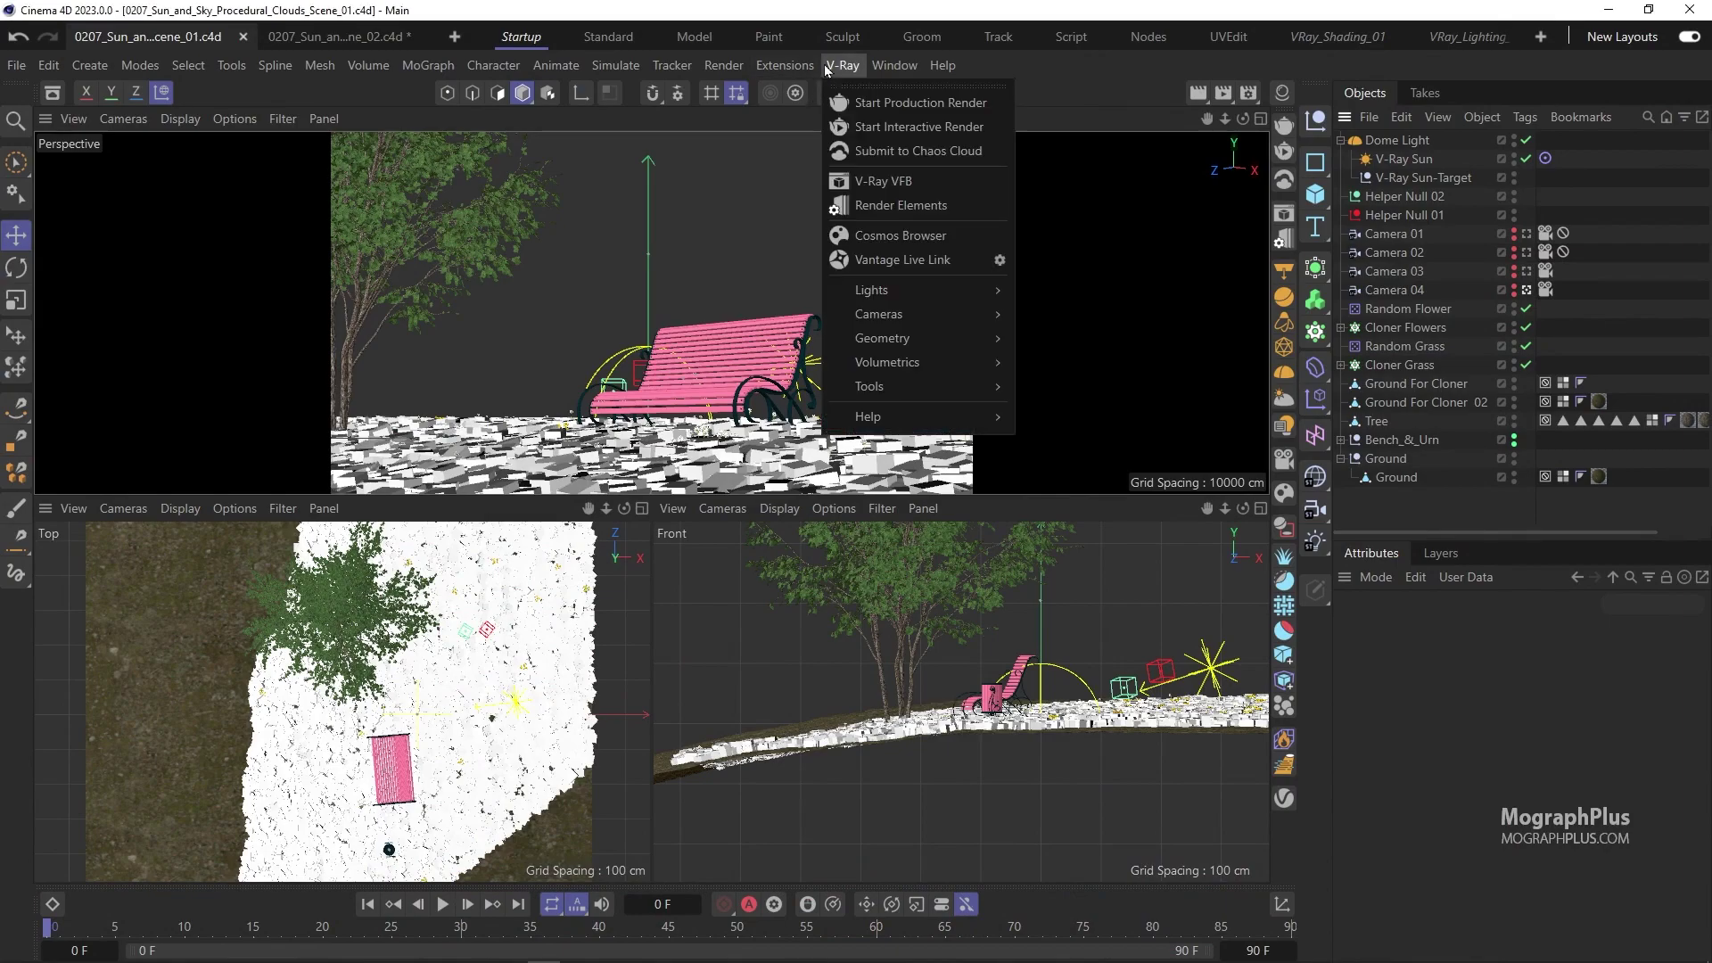
pyautogui.click(917, 182)
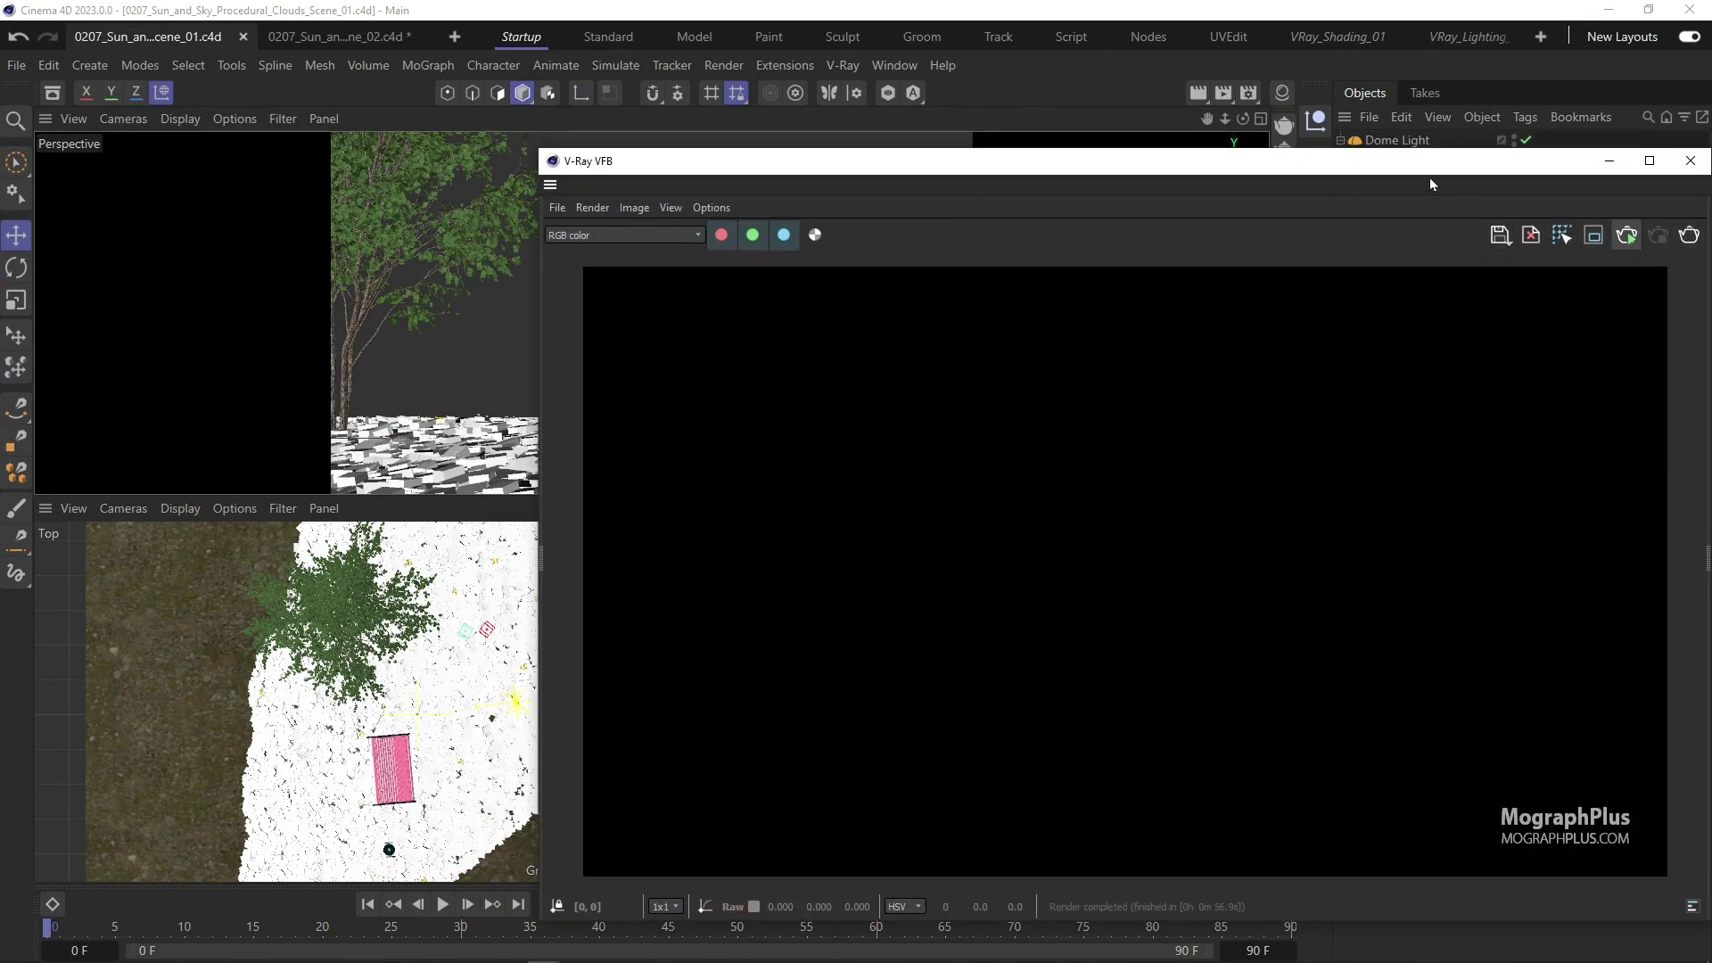
pyautogui.moveTo(1341, 162); pyautogui.dragTo(920, 71)
# - Select the V-Ray Sun, switch its Clouds On, and shrink the VFB window slightly
pyautogui.click(1387, 161)
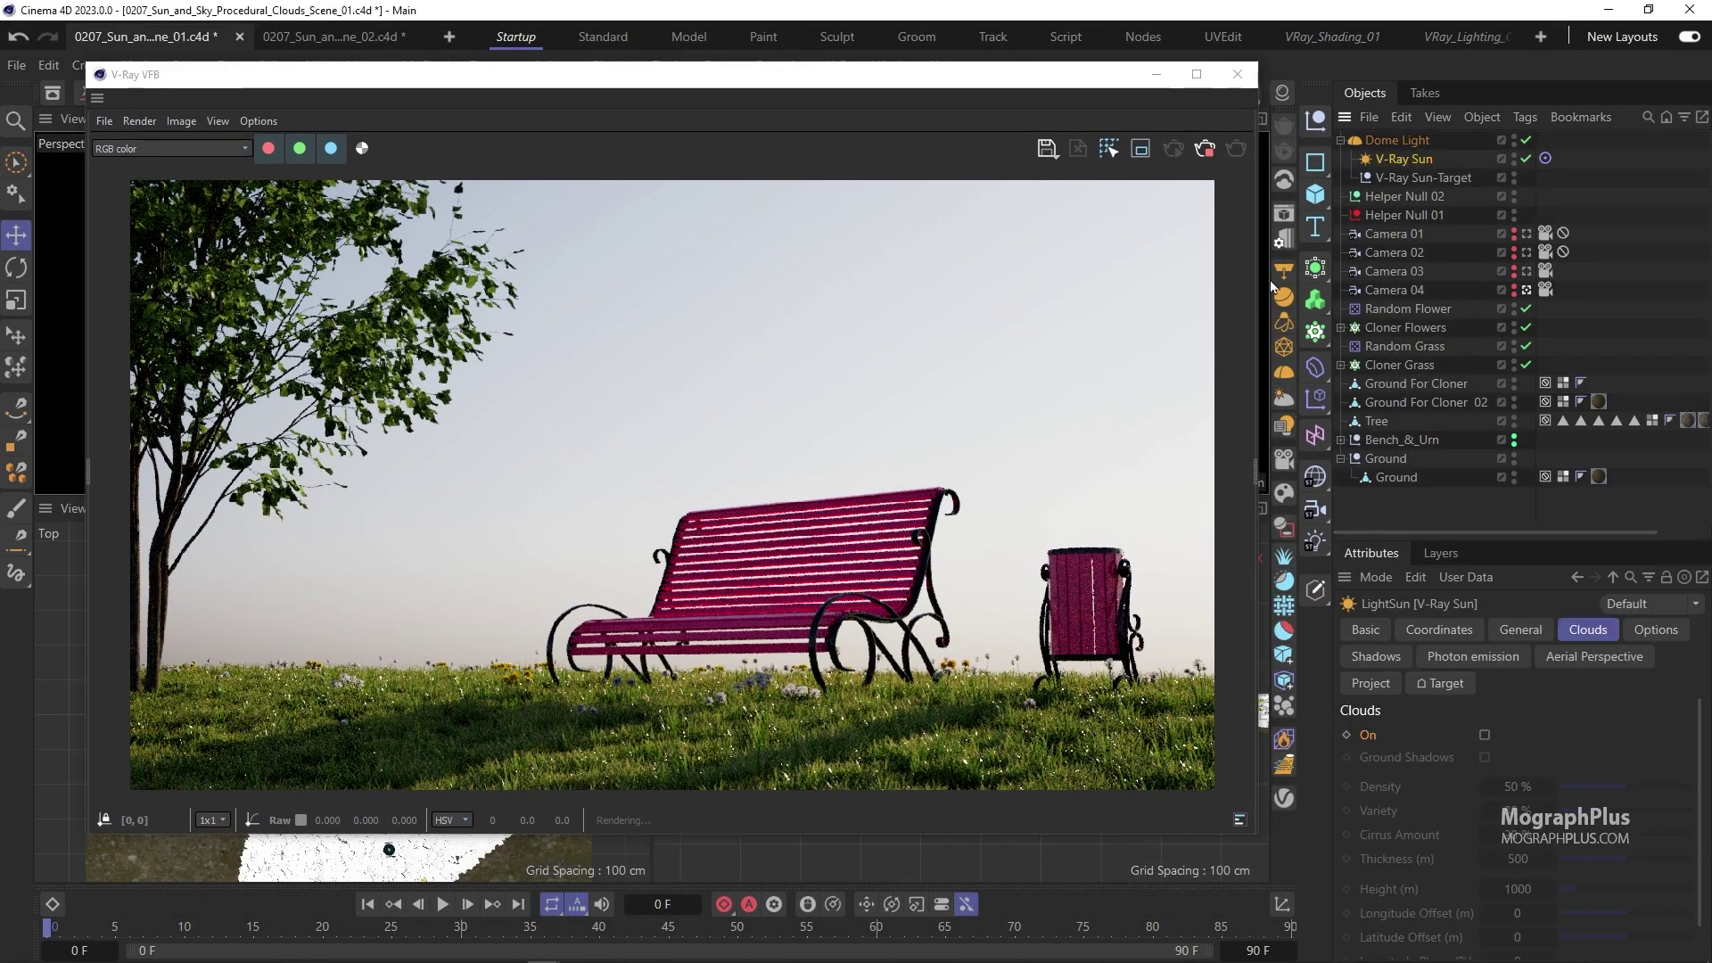
pyautogui.moveTo(1510, 532); pyautogui.dragTo(1504, 414)
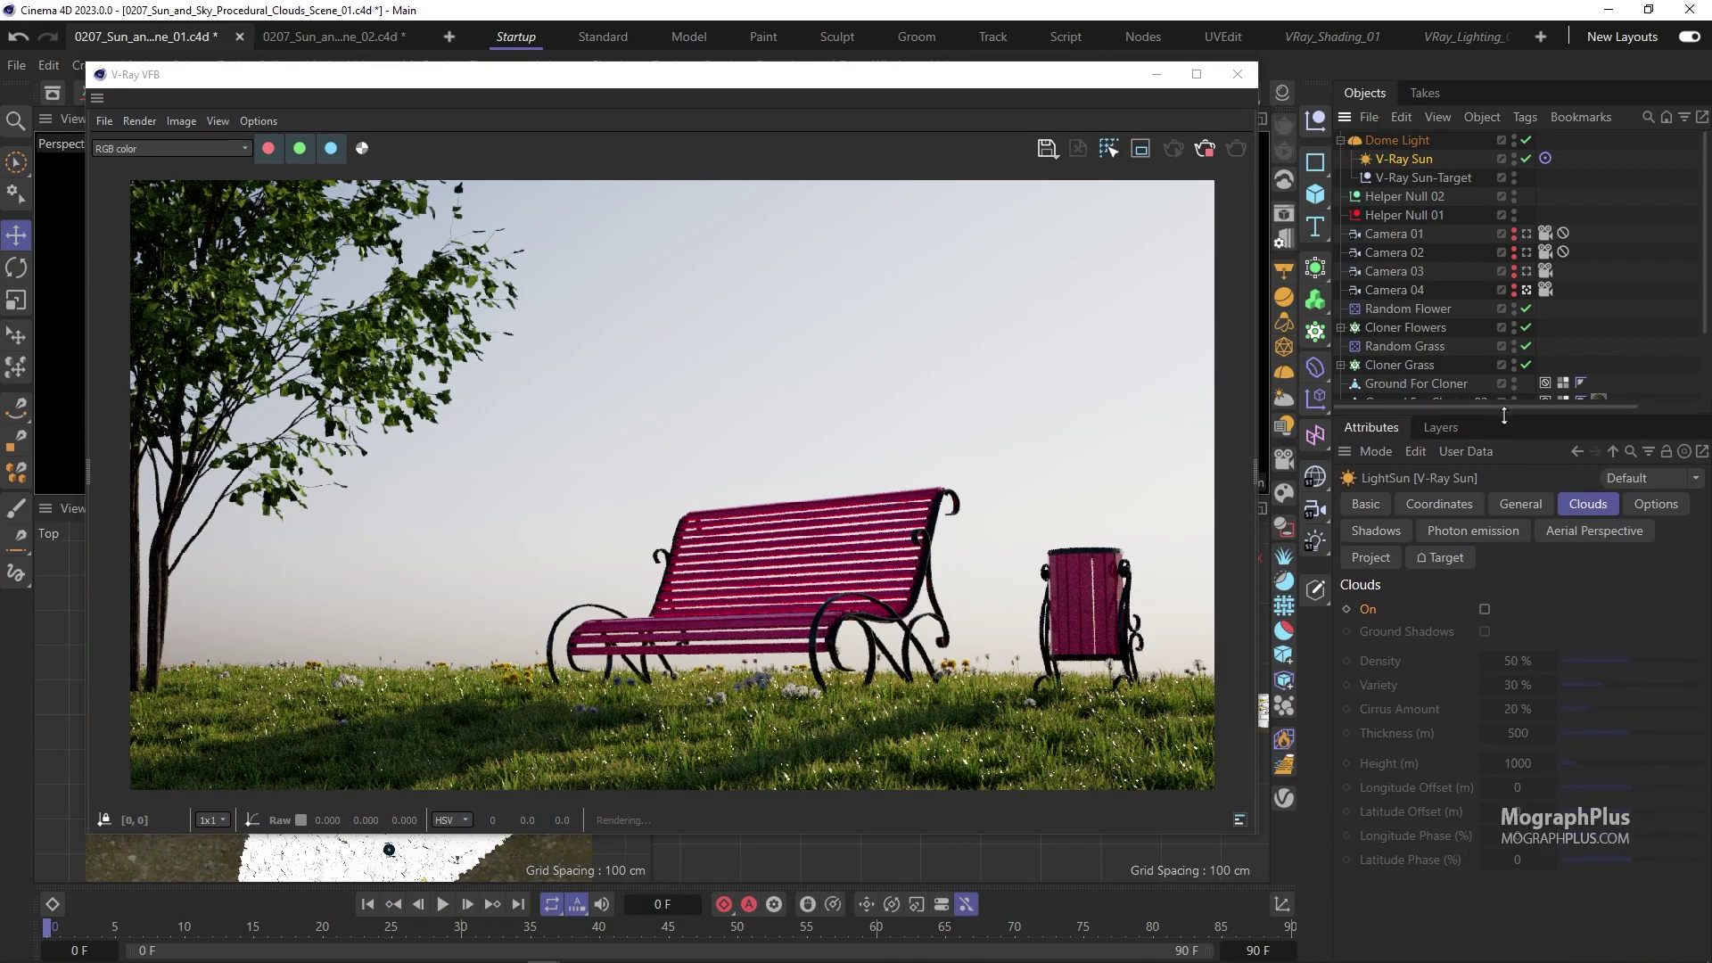
pyautogui.click(1520, 503)
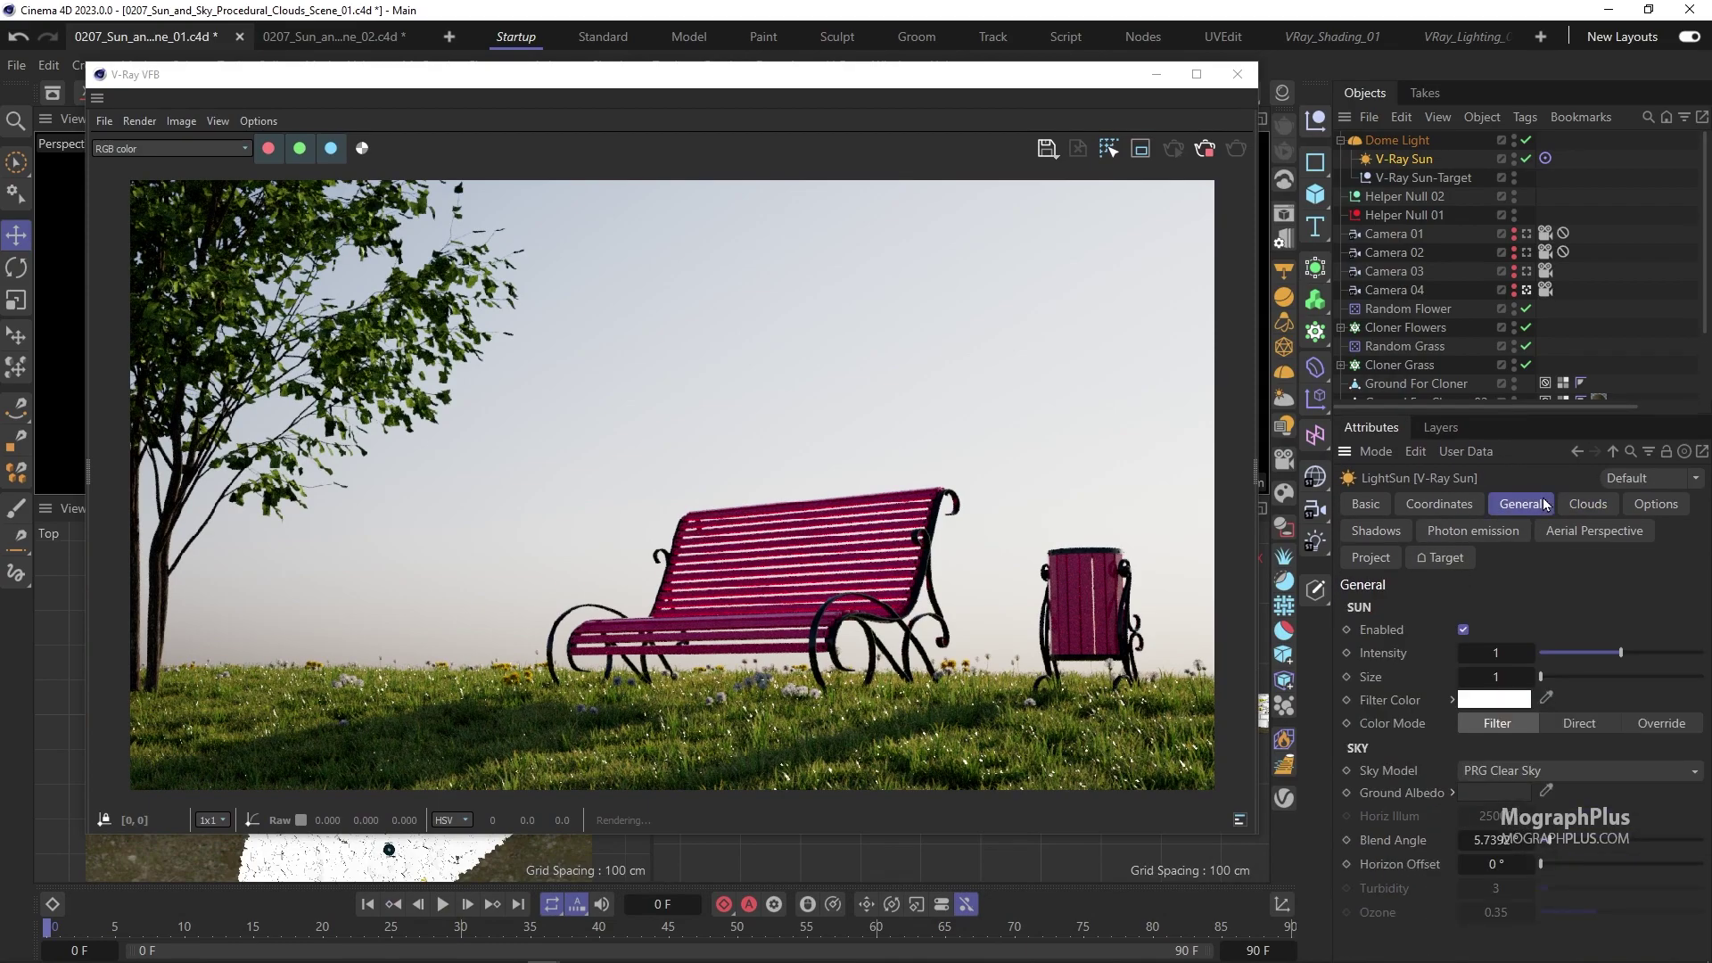
pyautogui.click(1587, 504)
pyautogui.click(1484, 609)
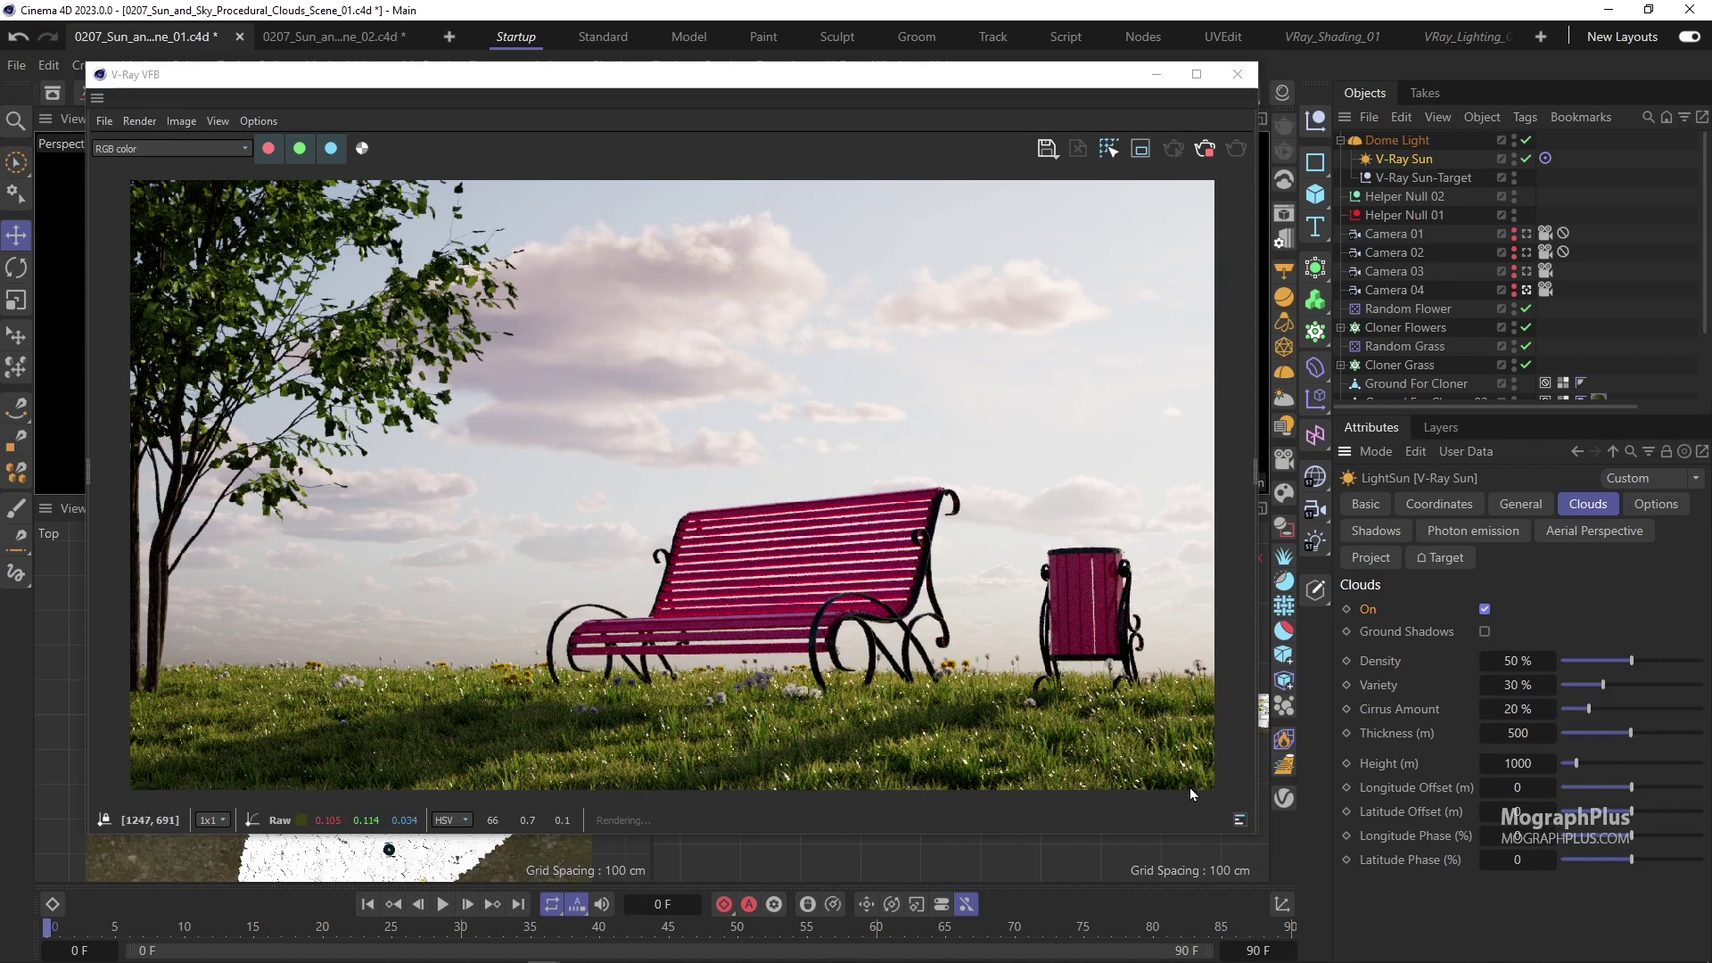
pyautogui.moveTo(1254, 839); pyautogui.dragTo(1209, 788)
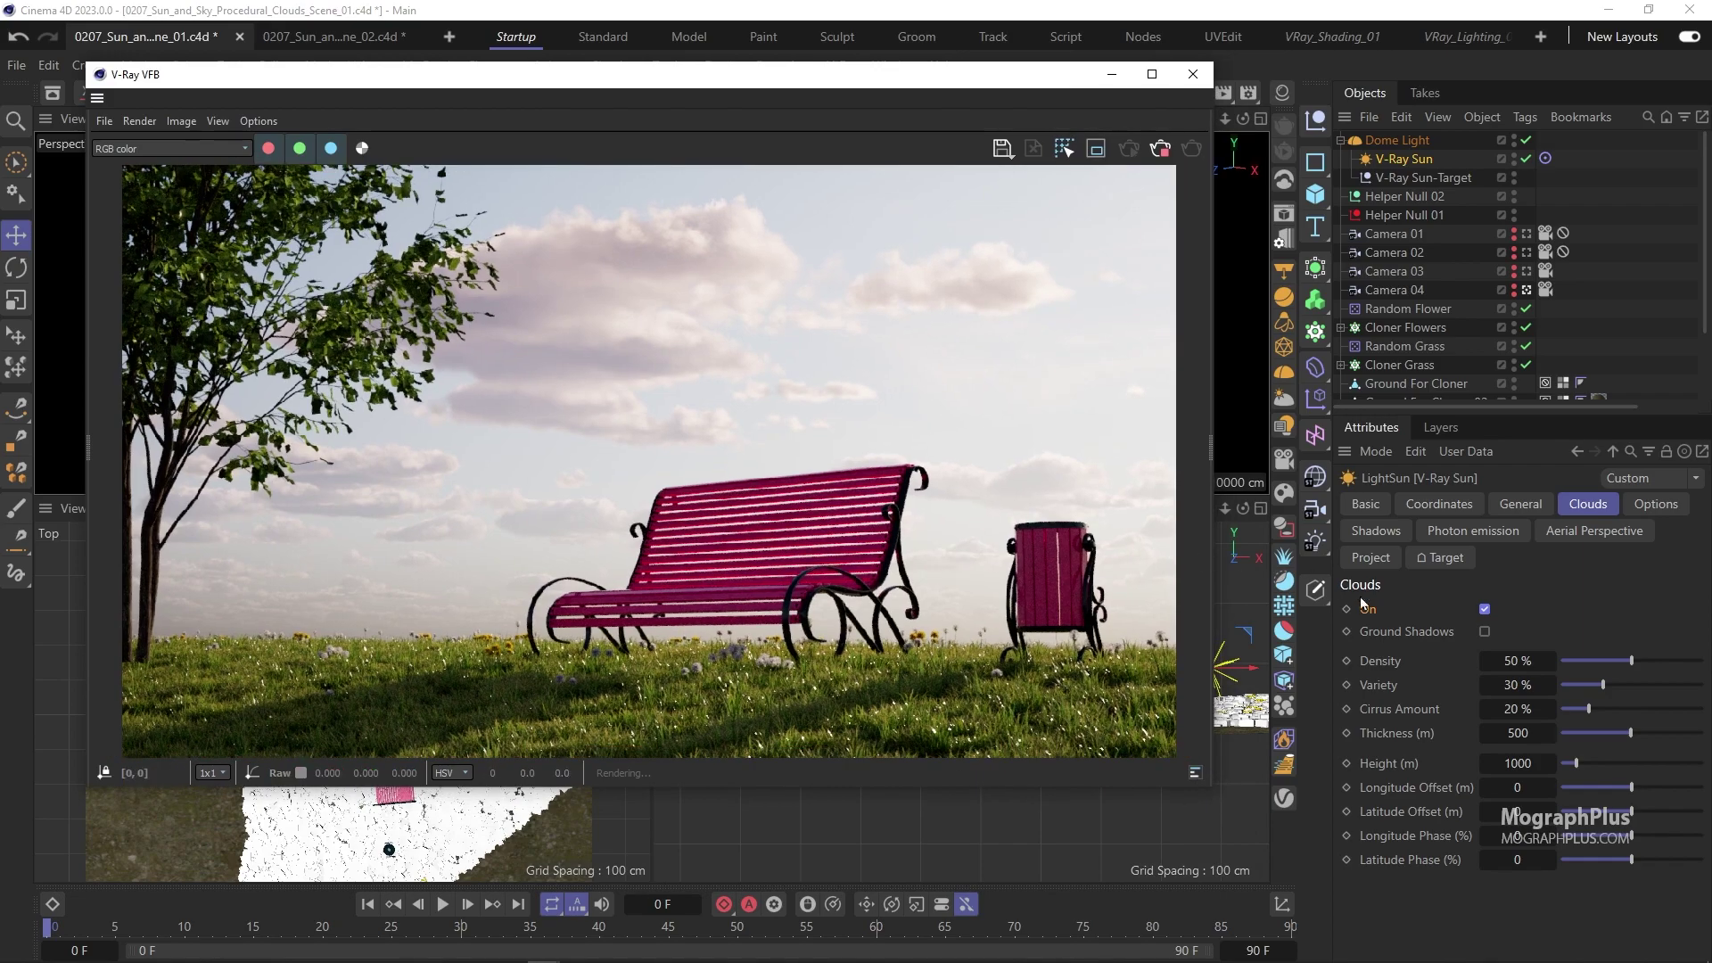
pyautogui.click(1493, 661)
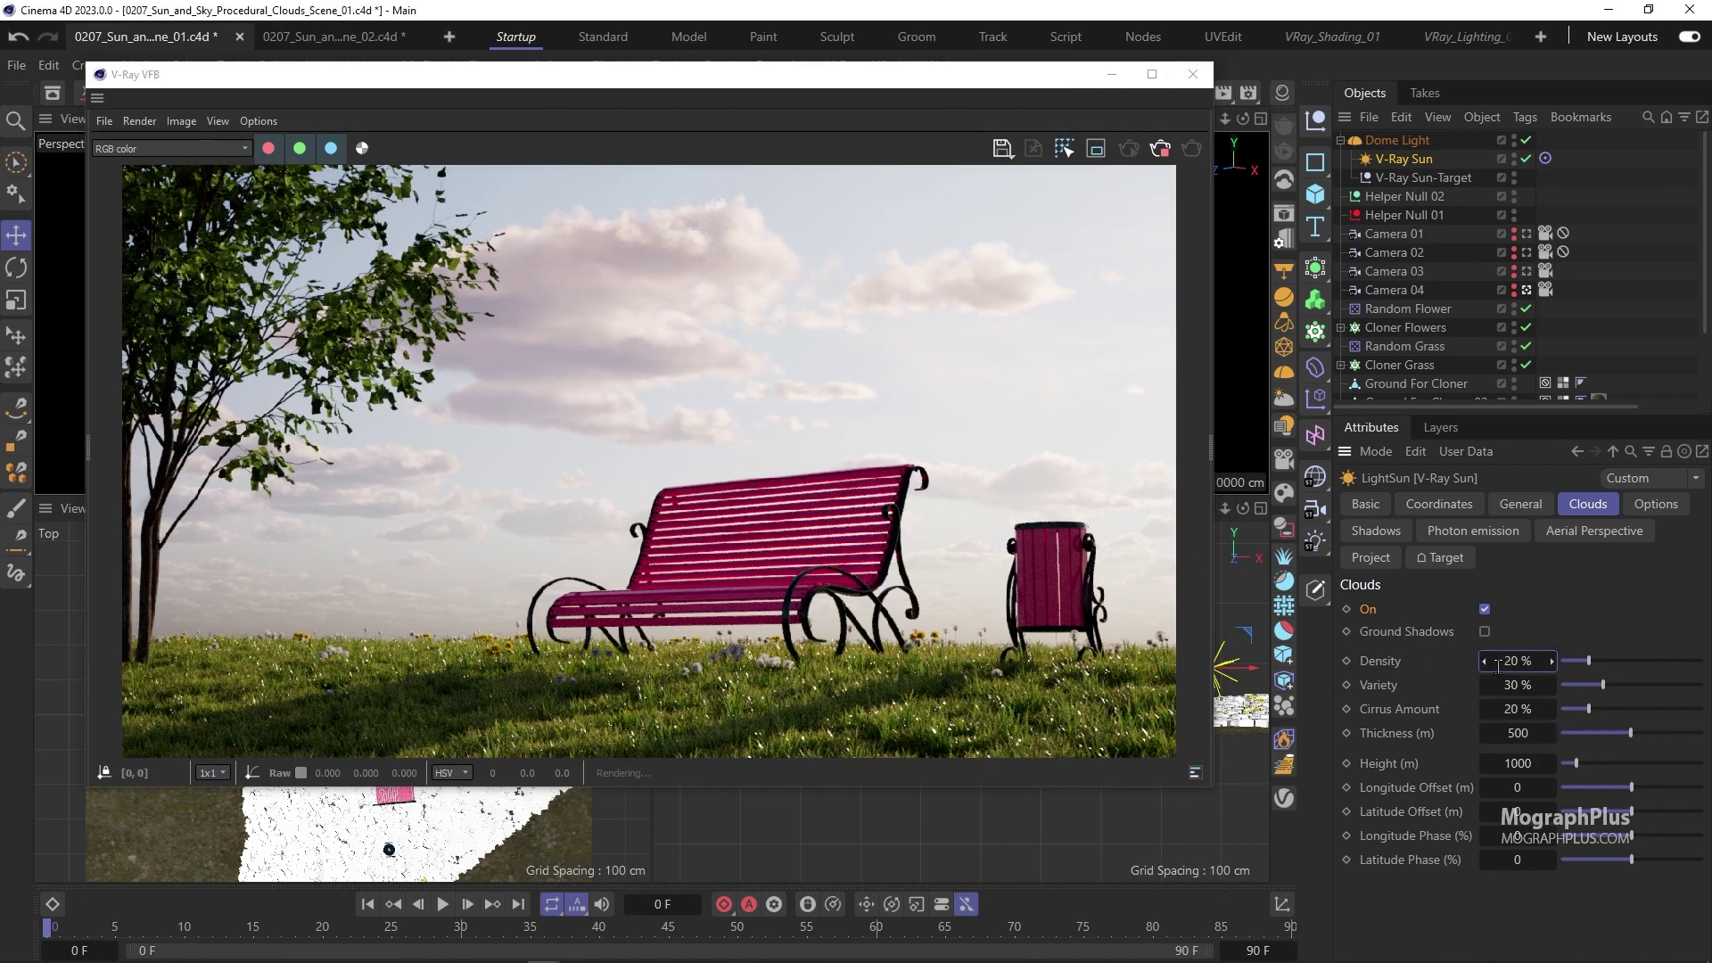
pyautogui.click(1513, 661)
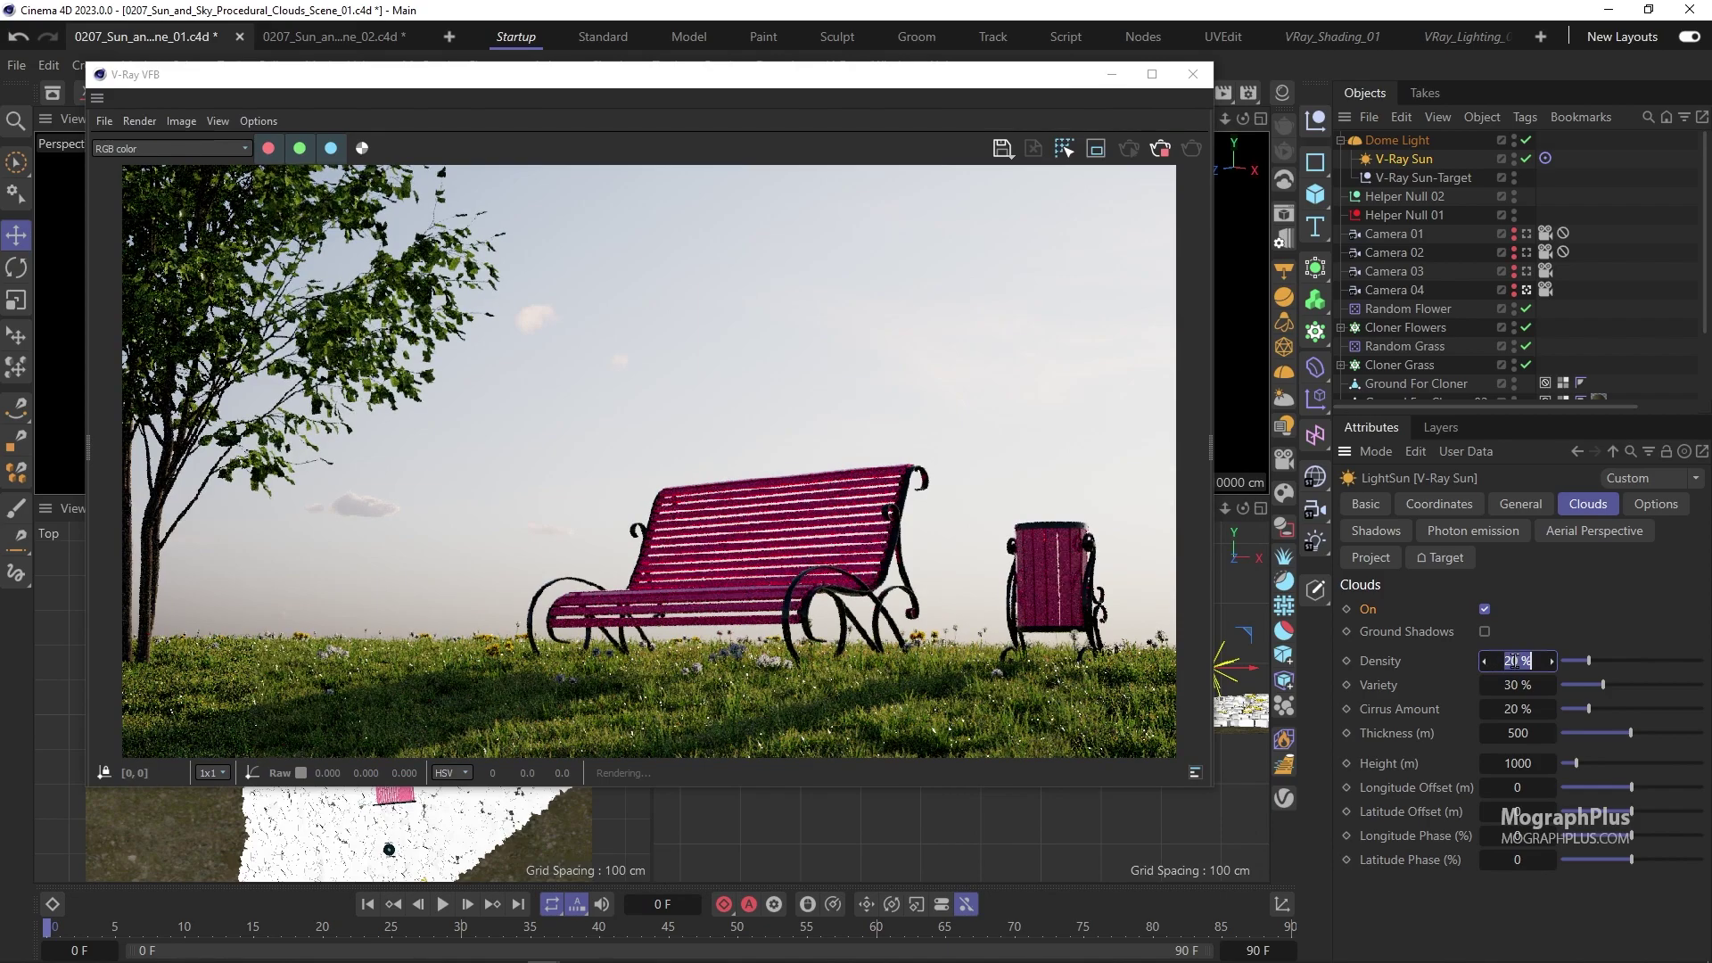
pyautogui.write('35')
pyautogui.press('Return')
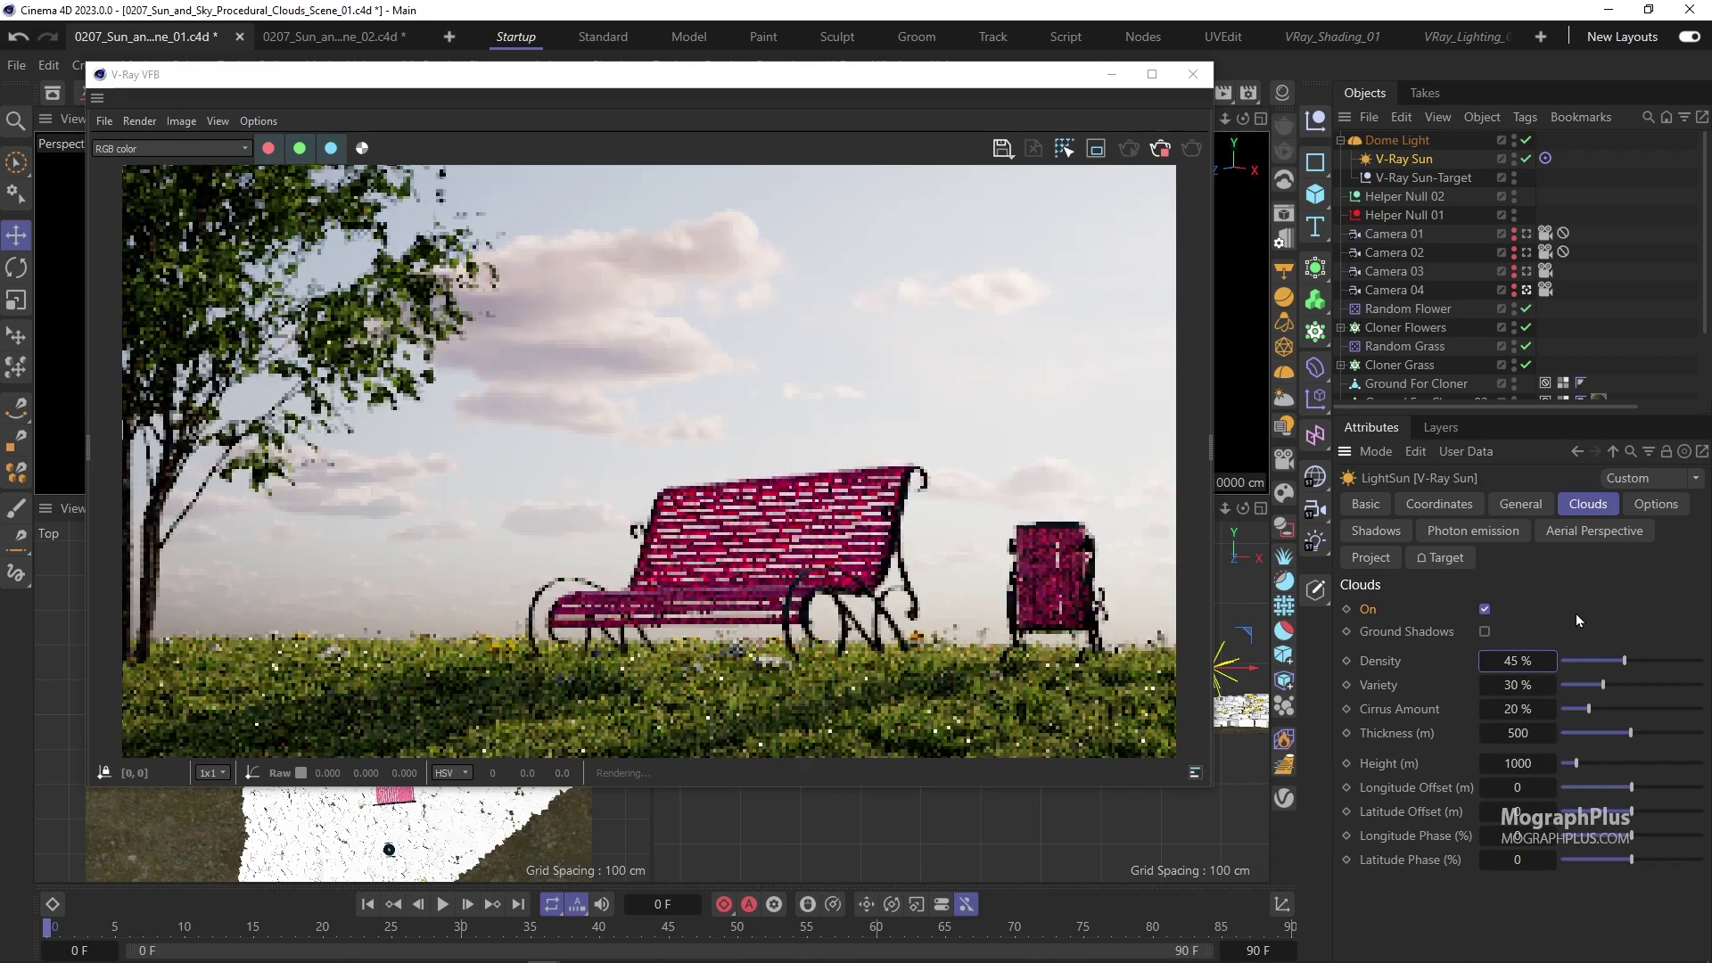
pyautogui.moveTo(1495, 660); pyautogui.dragTo(1504, 659)
pyautogui.write('65')
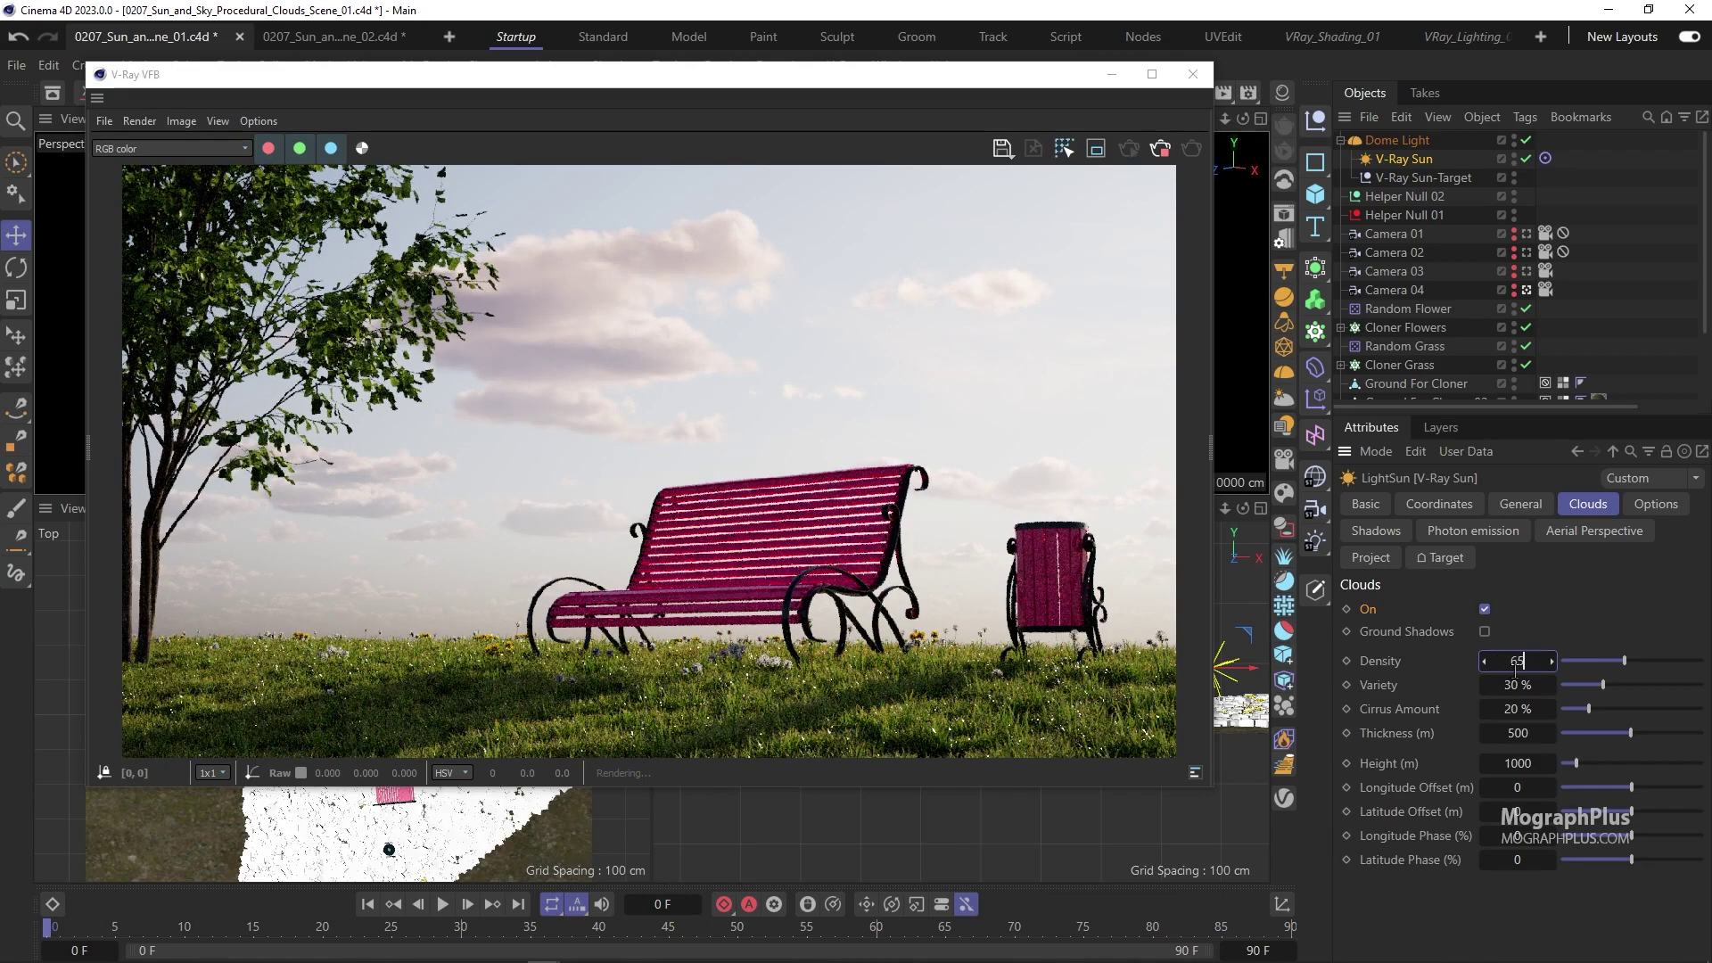
pyautogui.doubleClick(1515, 664)
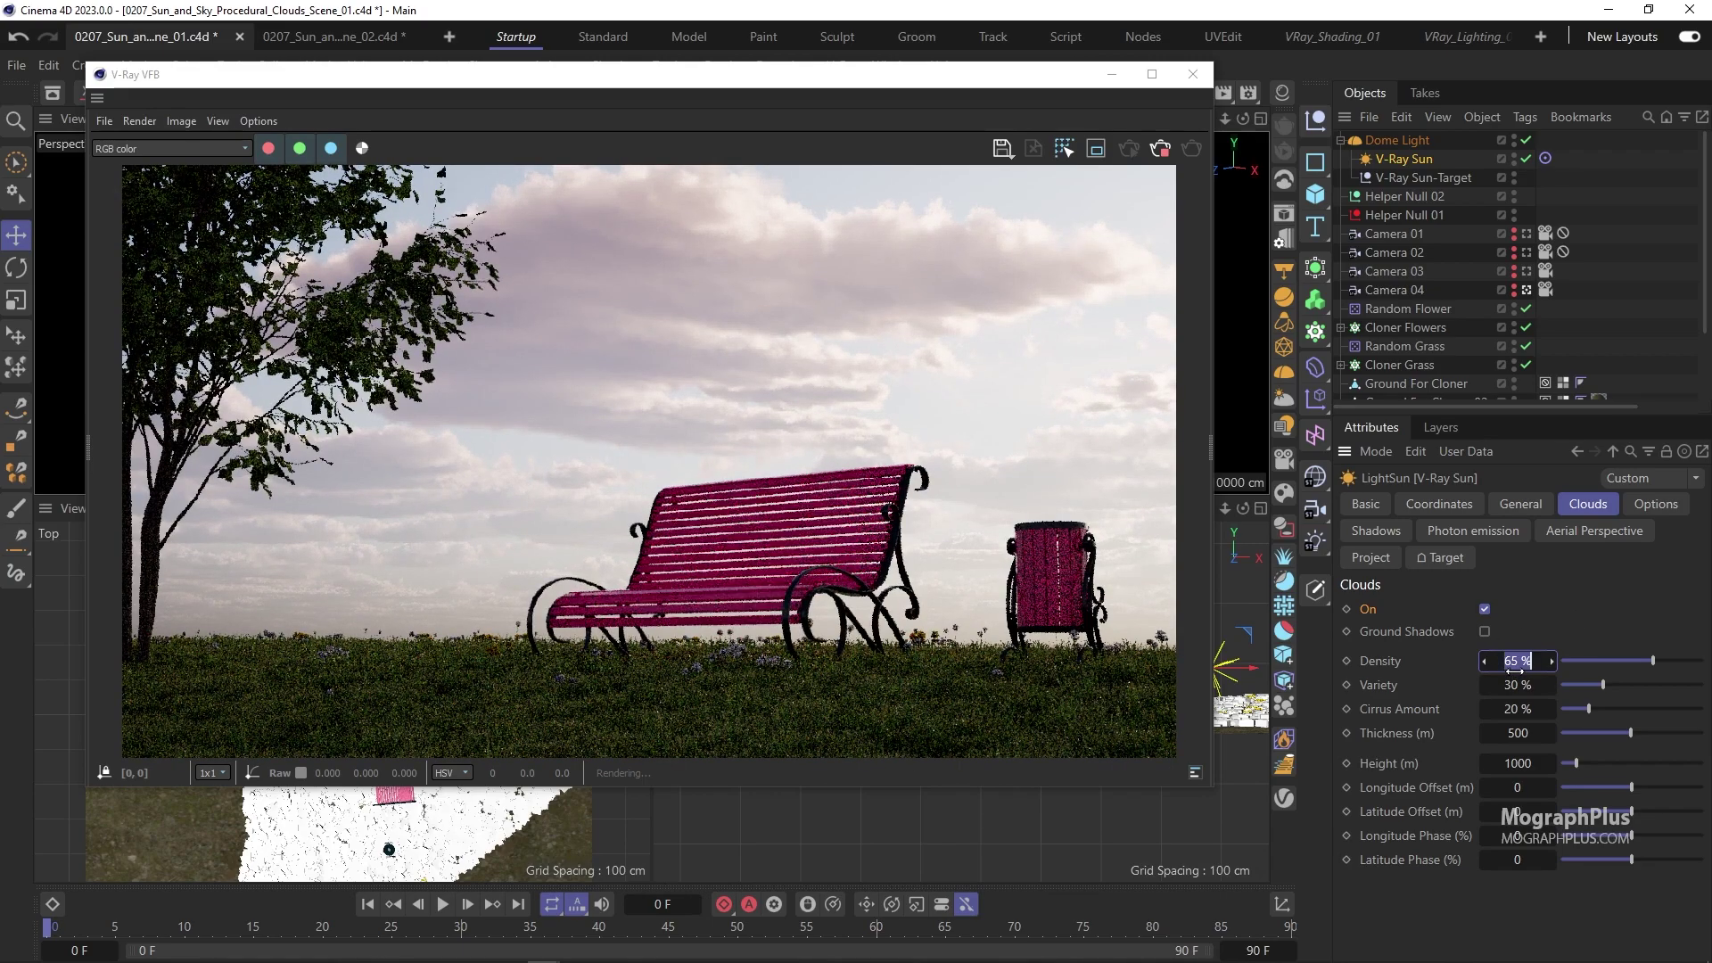
pyautogui.write('85')
pyautogui.press('Return')
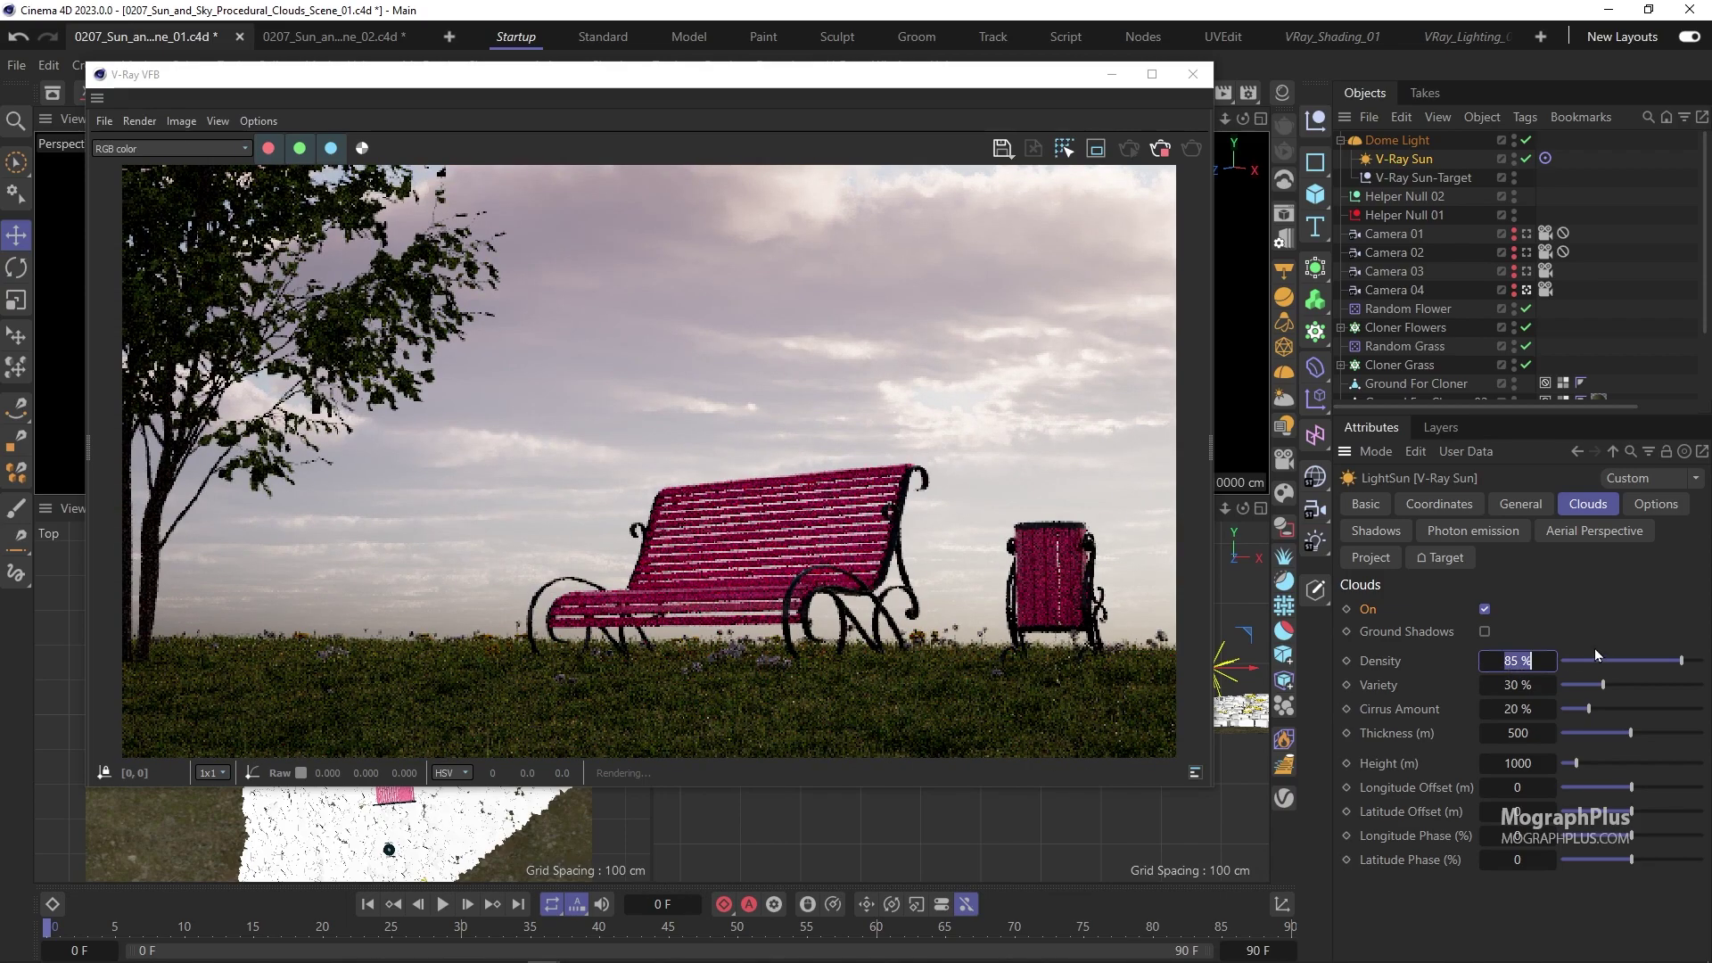
pyautogui.write('100')
pyautogui.press('Return')
pyautogui.doubleClick(1524, 661)
pyautogui.write('50')
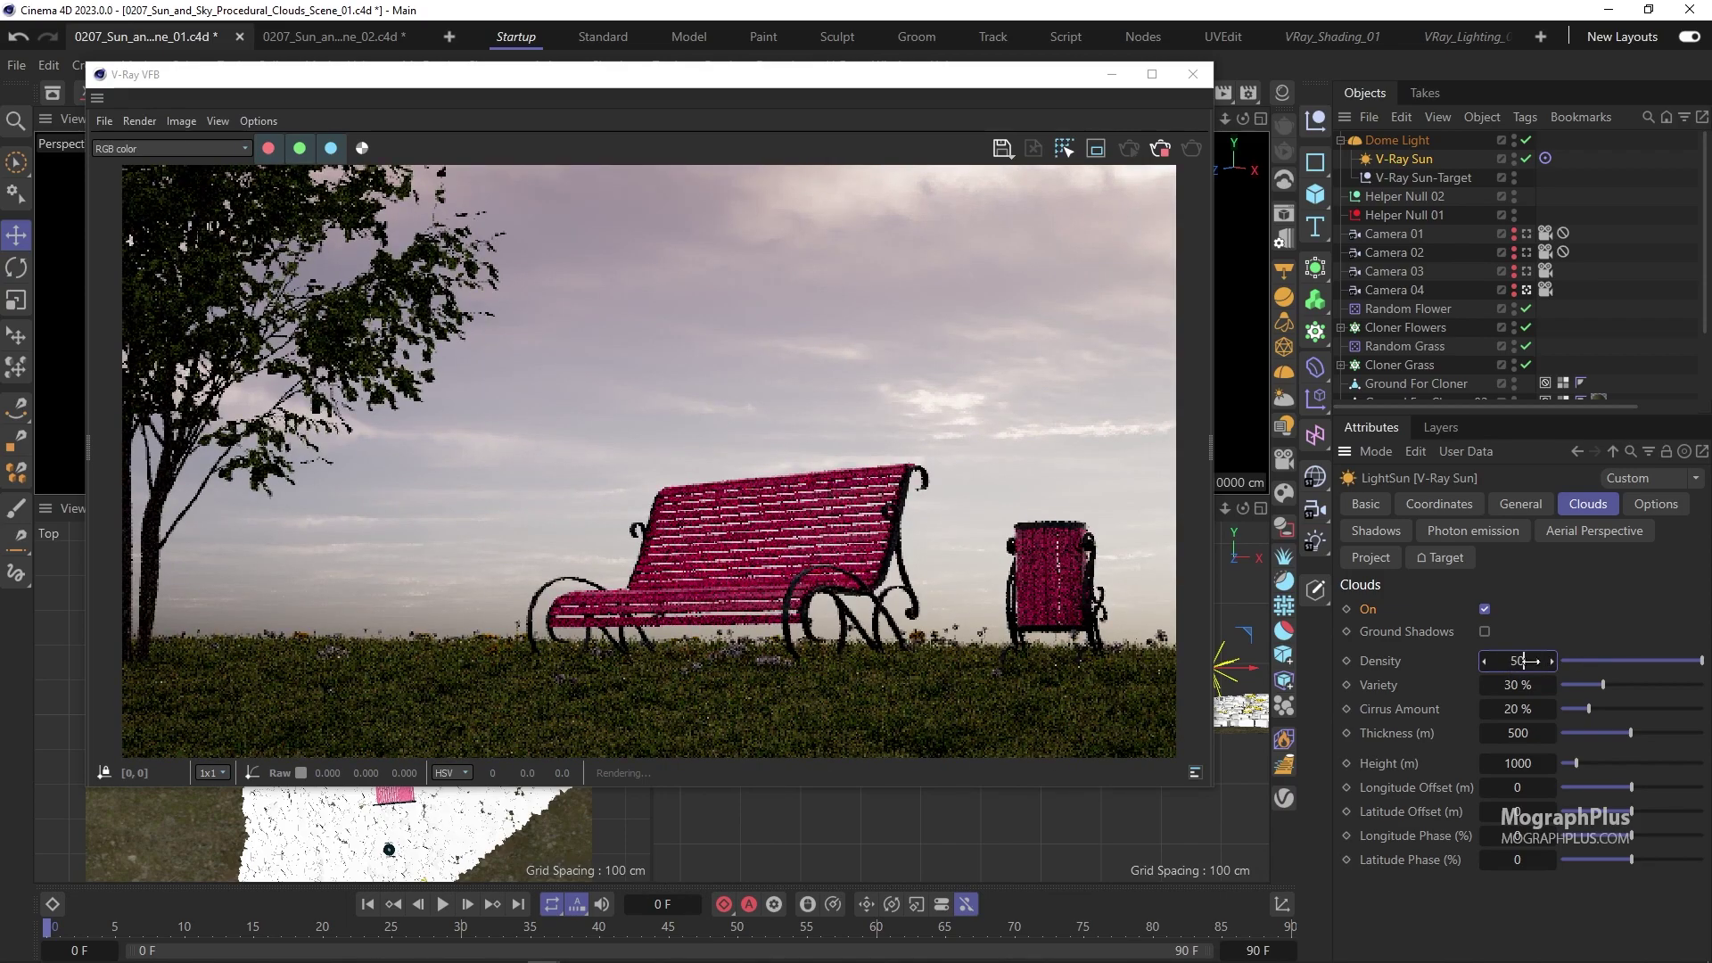
pyautogui.press('Return')
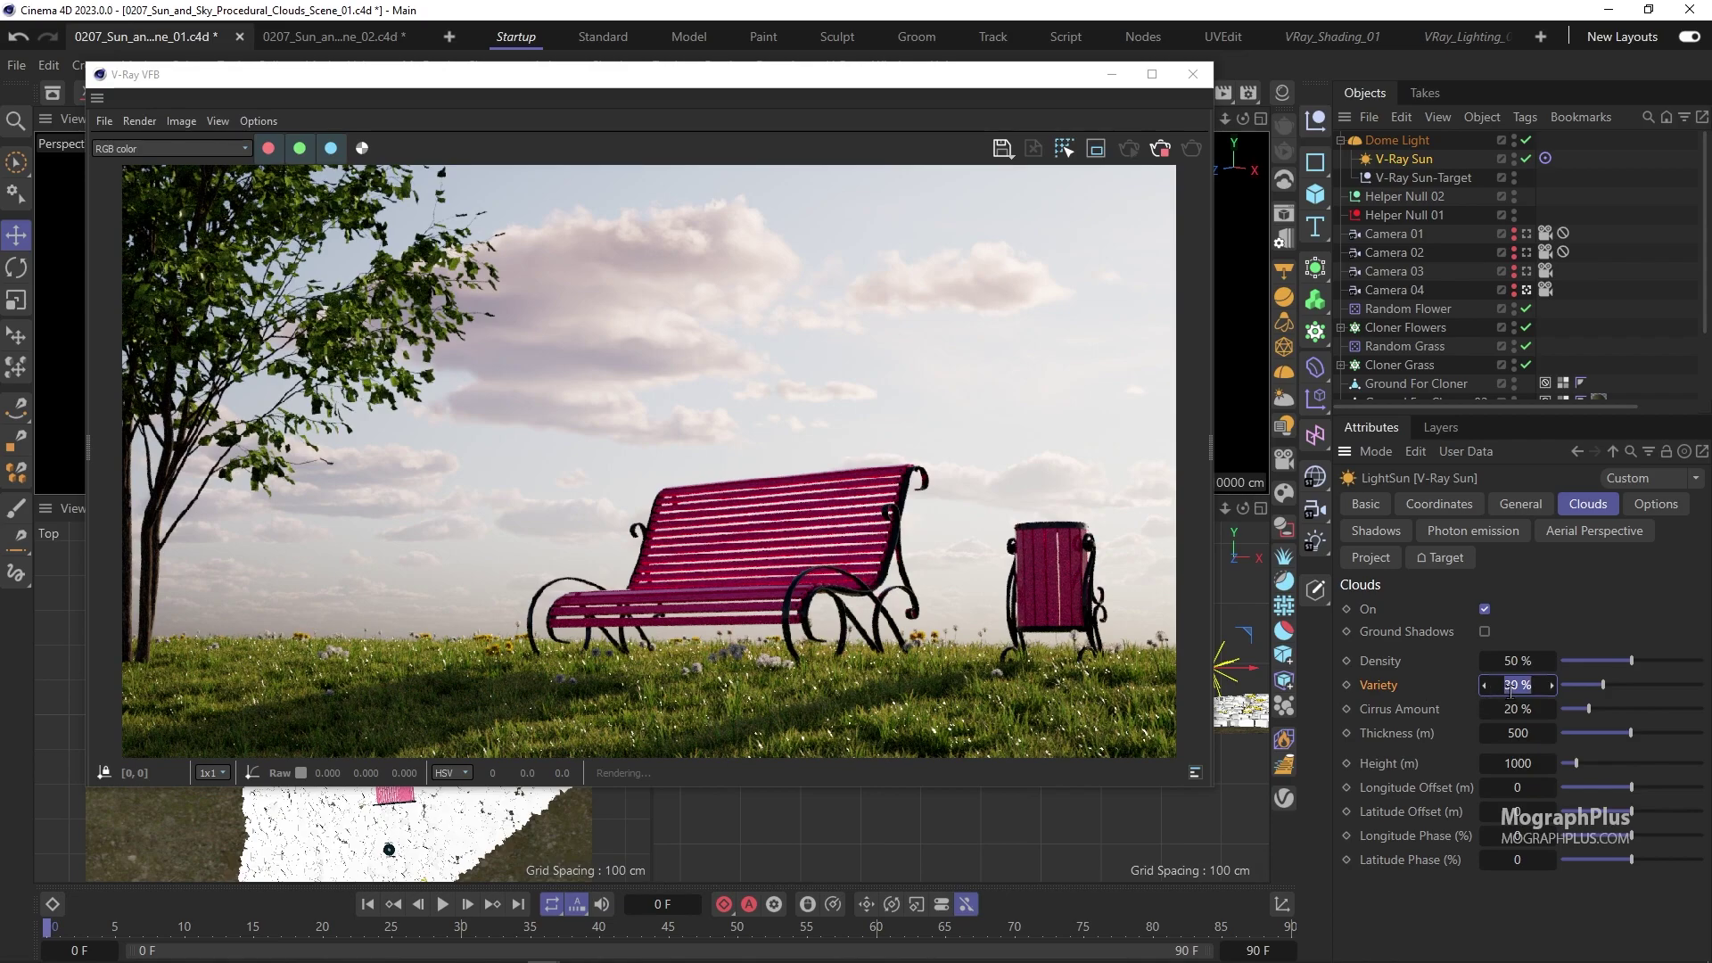
# - Render through Camera 02 and reselect the V-Ray Sun after viewing the Dome Light
pyautogui.press('Return')
pyautogui.click(1527, 252)
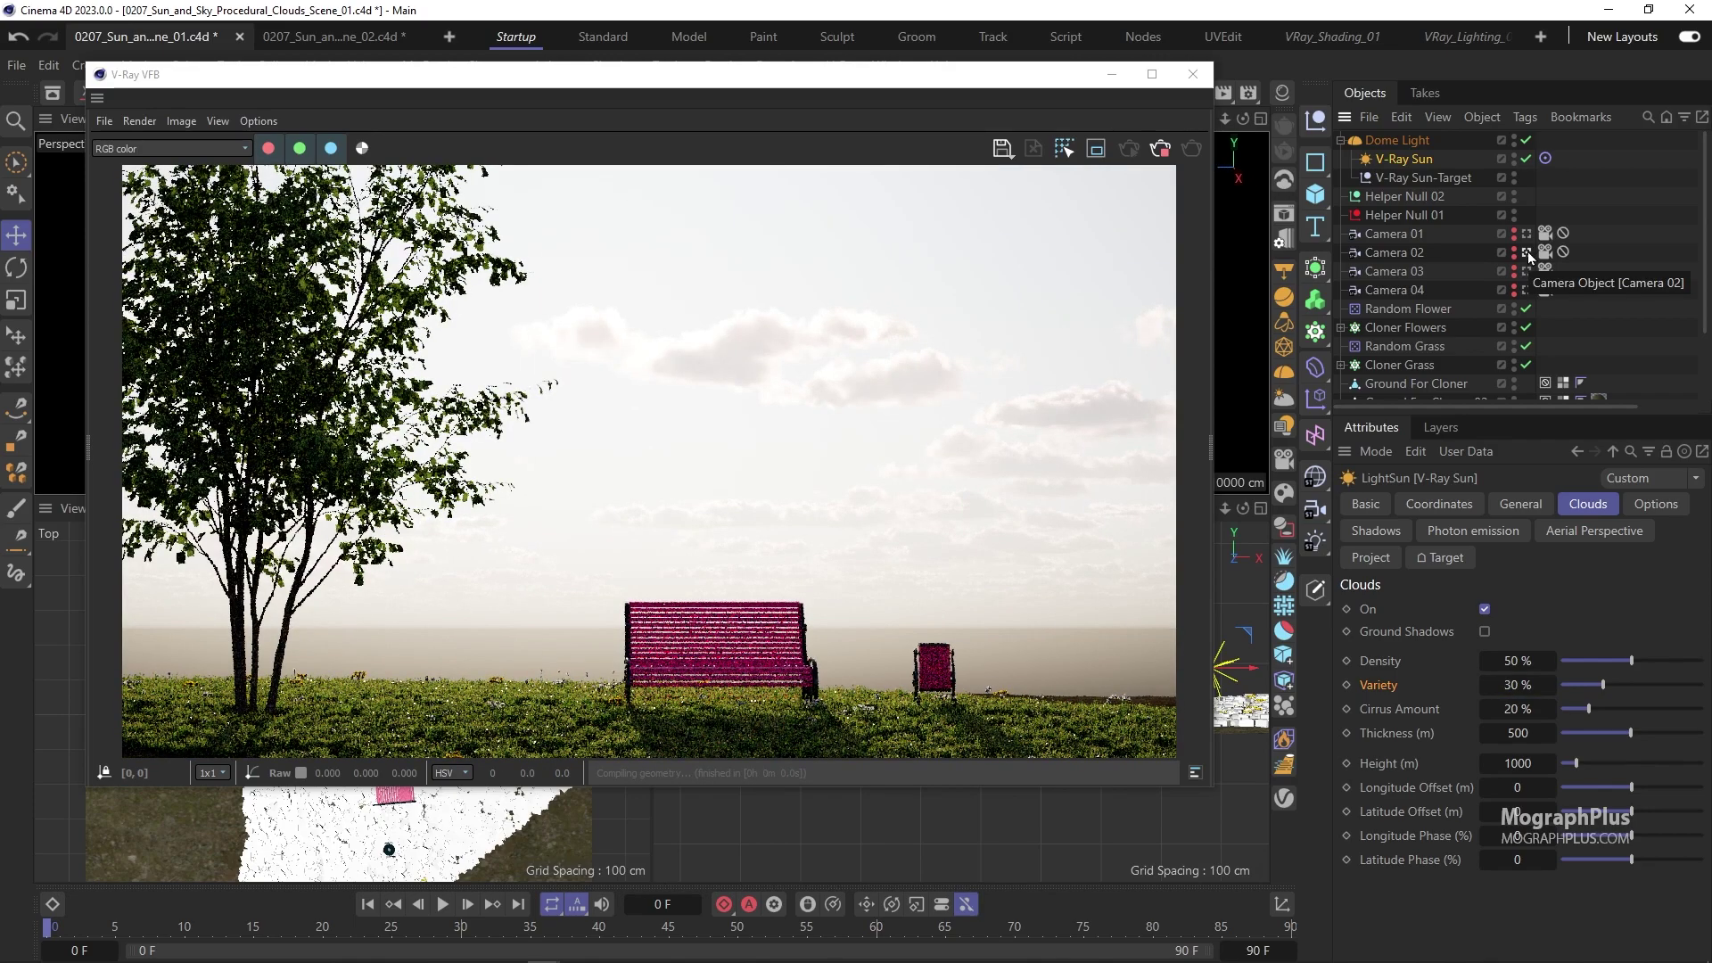
pyautogui.click(1397, 140)
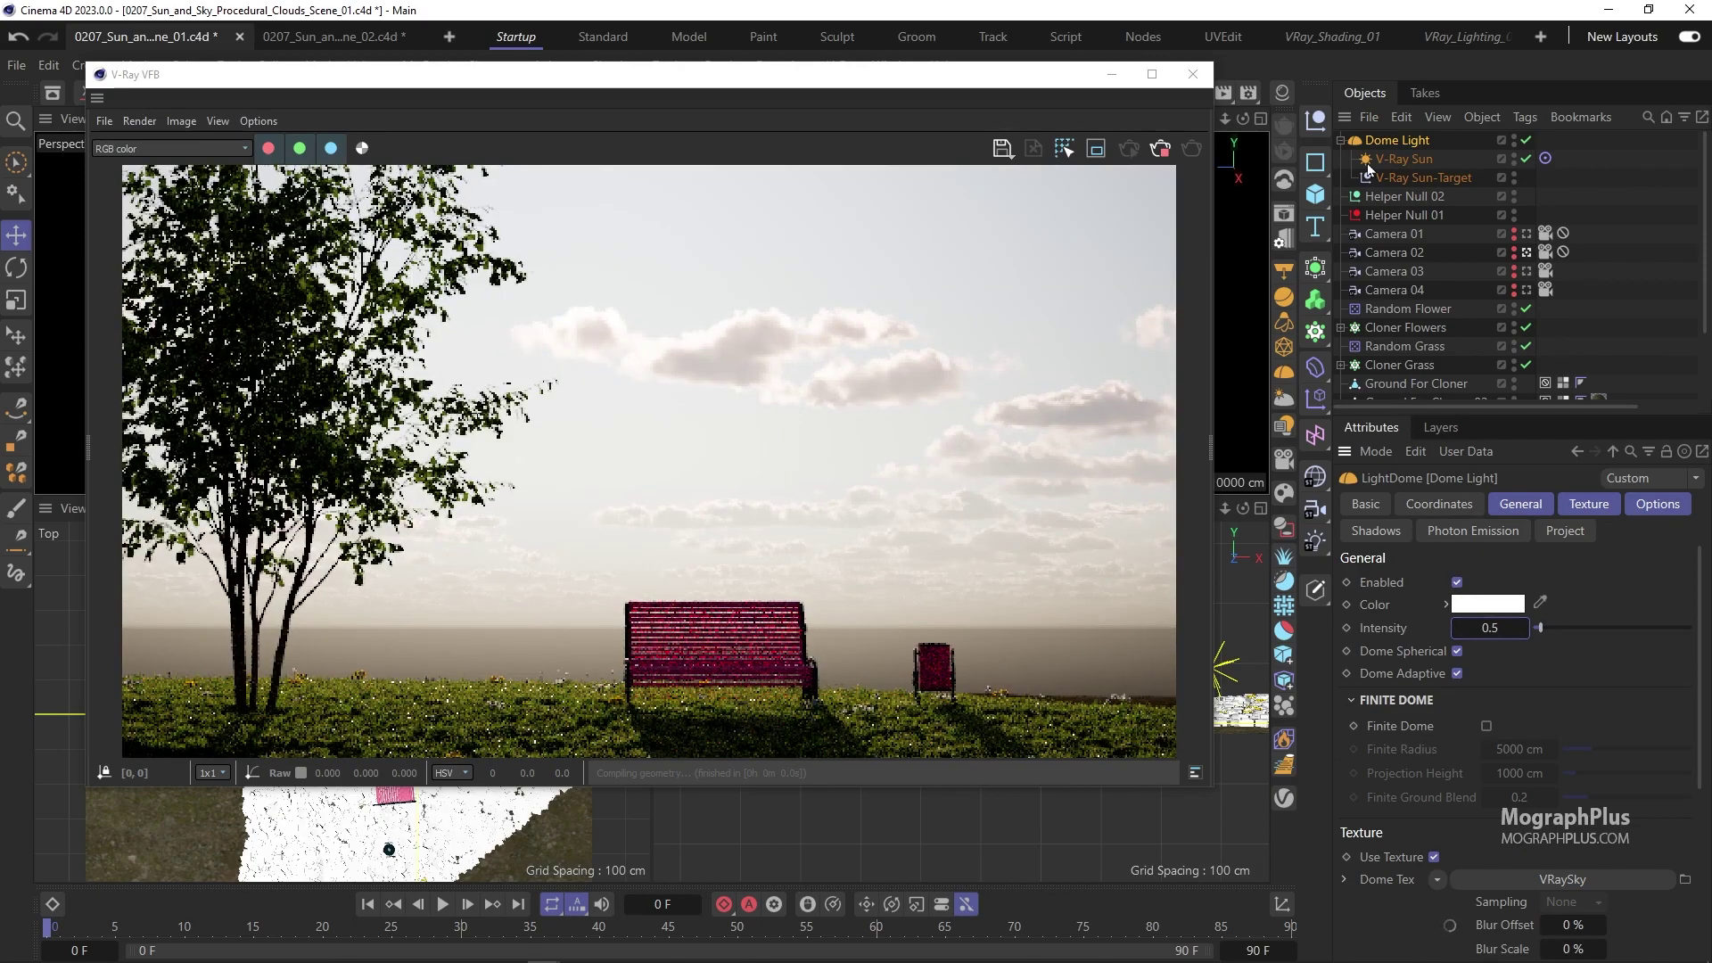
pyautogui.click(1404, 159)
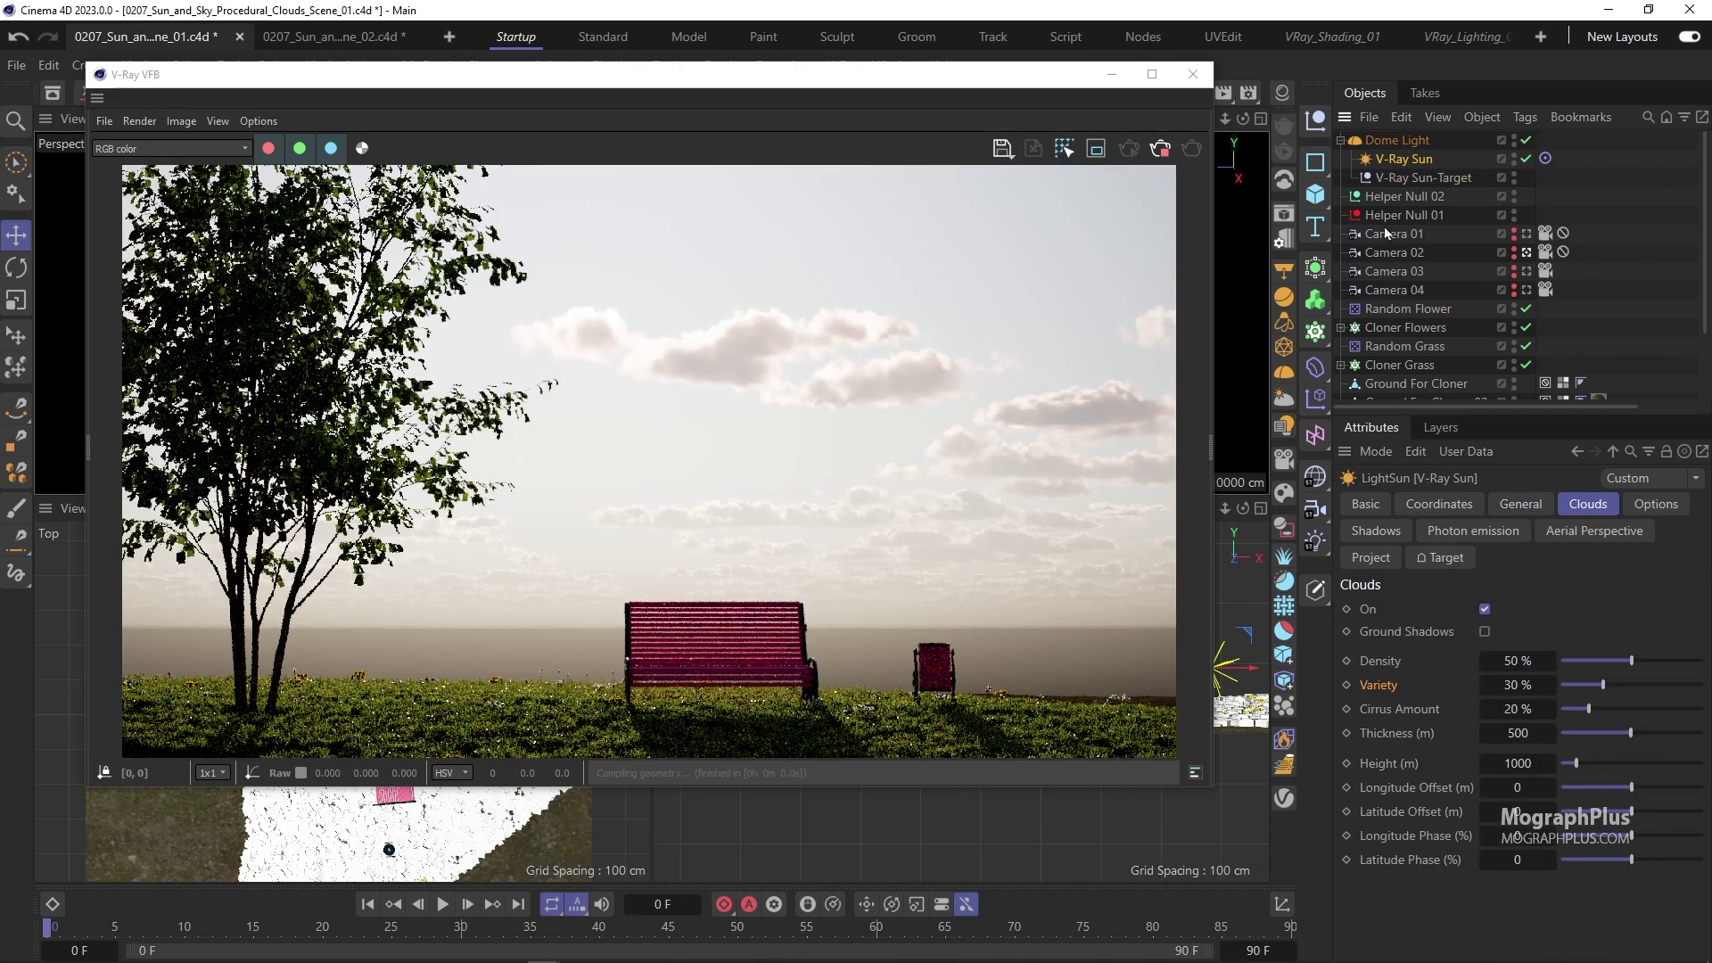
# - Try cloud Variety values of 10%, 50%, 100%, then 10% again
pyautogui.click(1520, 685)
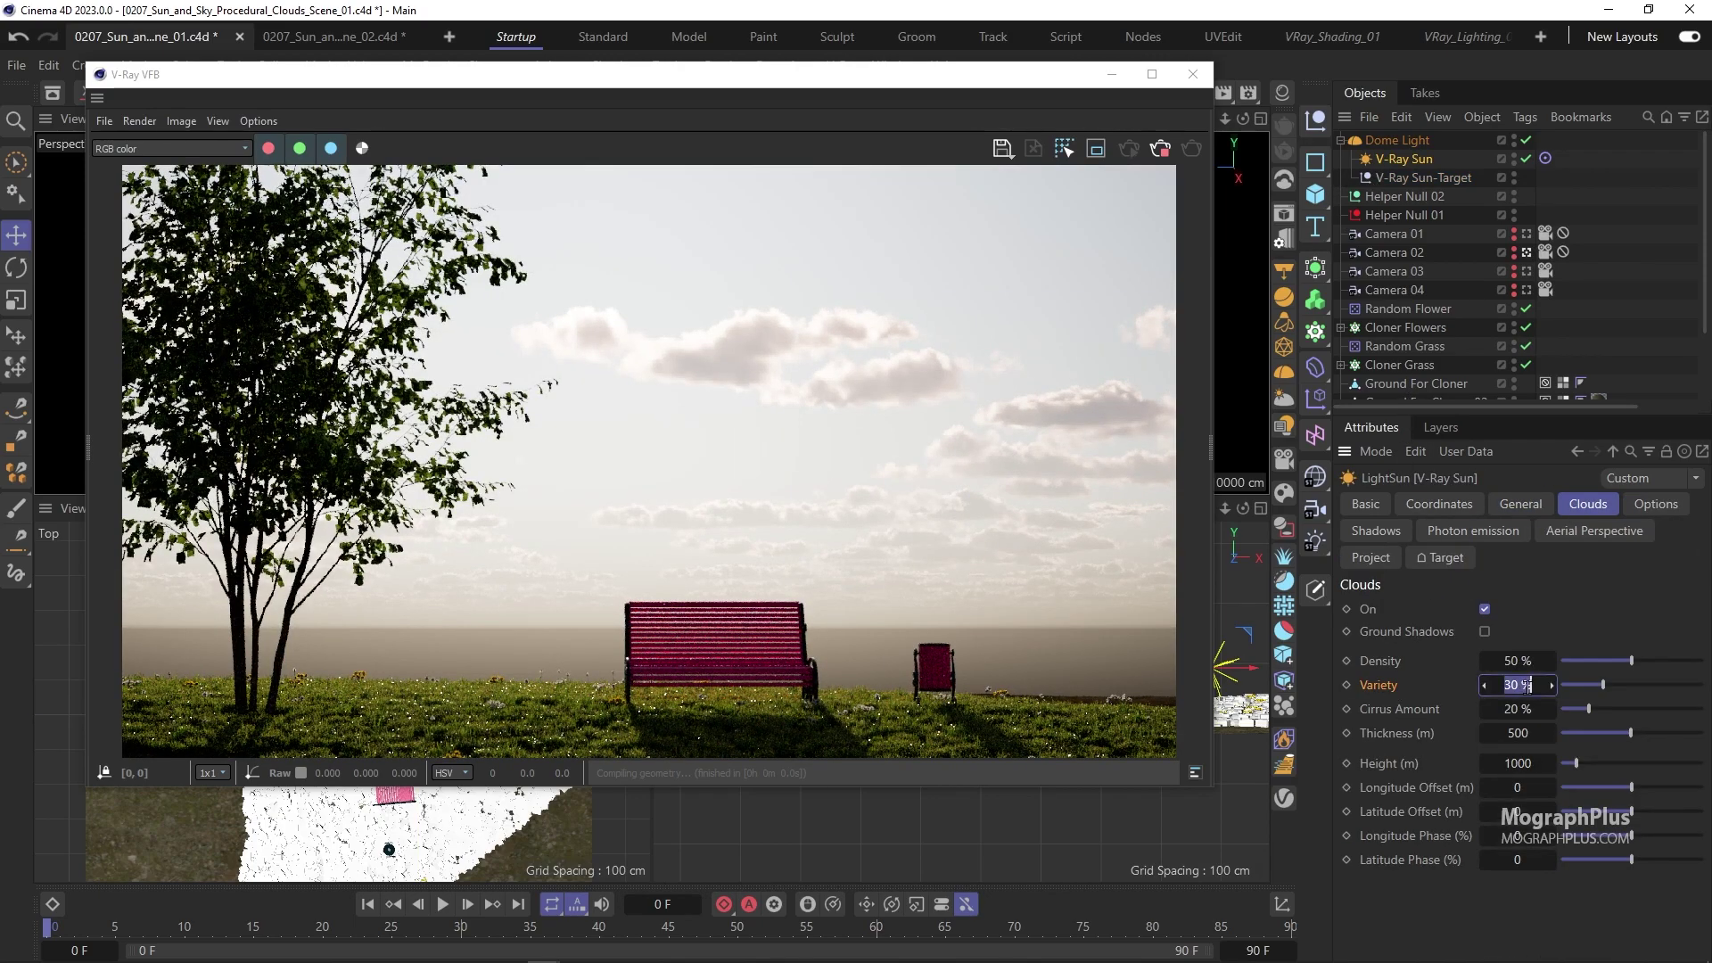
pyautogui.write('10')
pyautogui.press('Return')
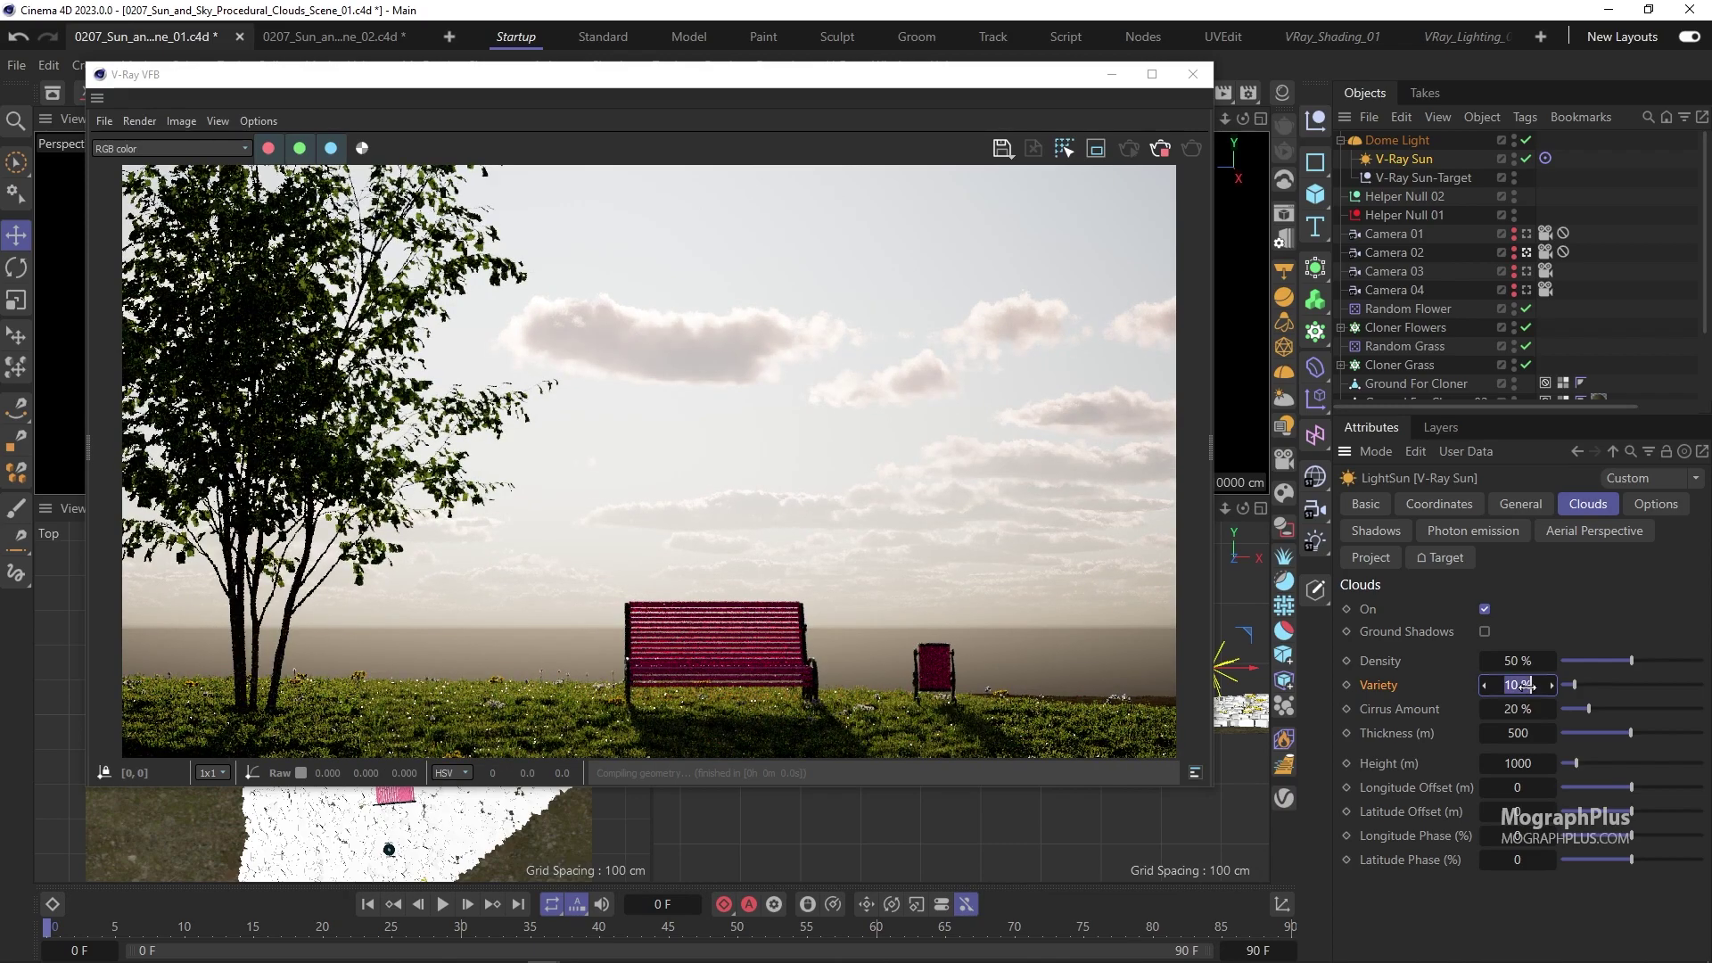
pyautogui.write('50')
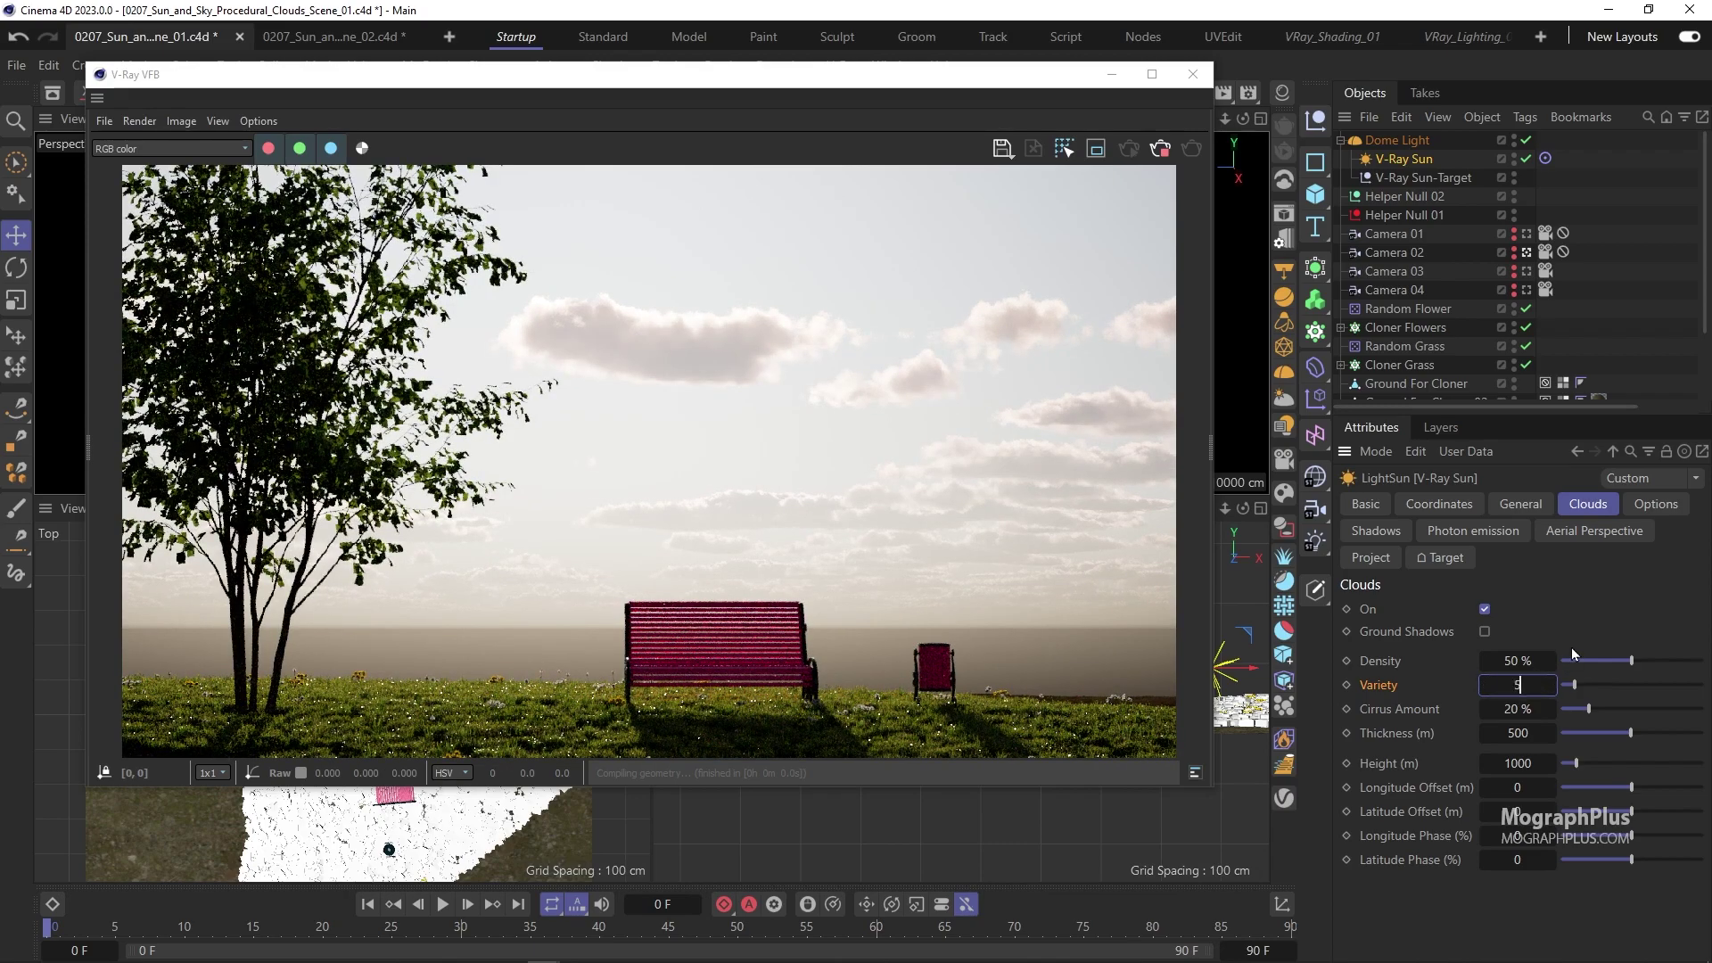
pyautogui.press('Return')
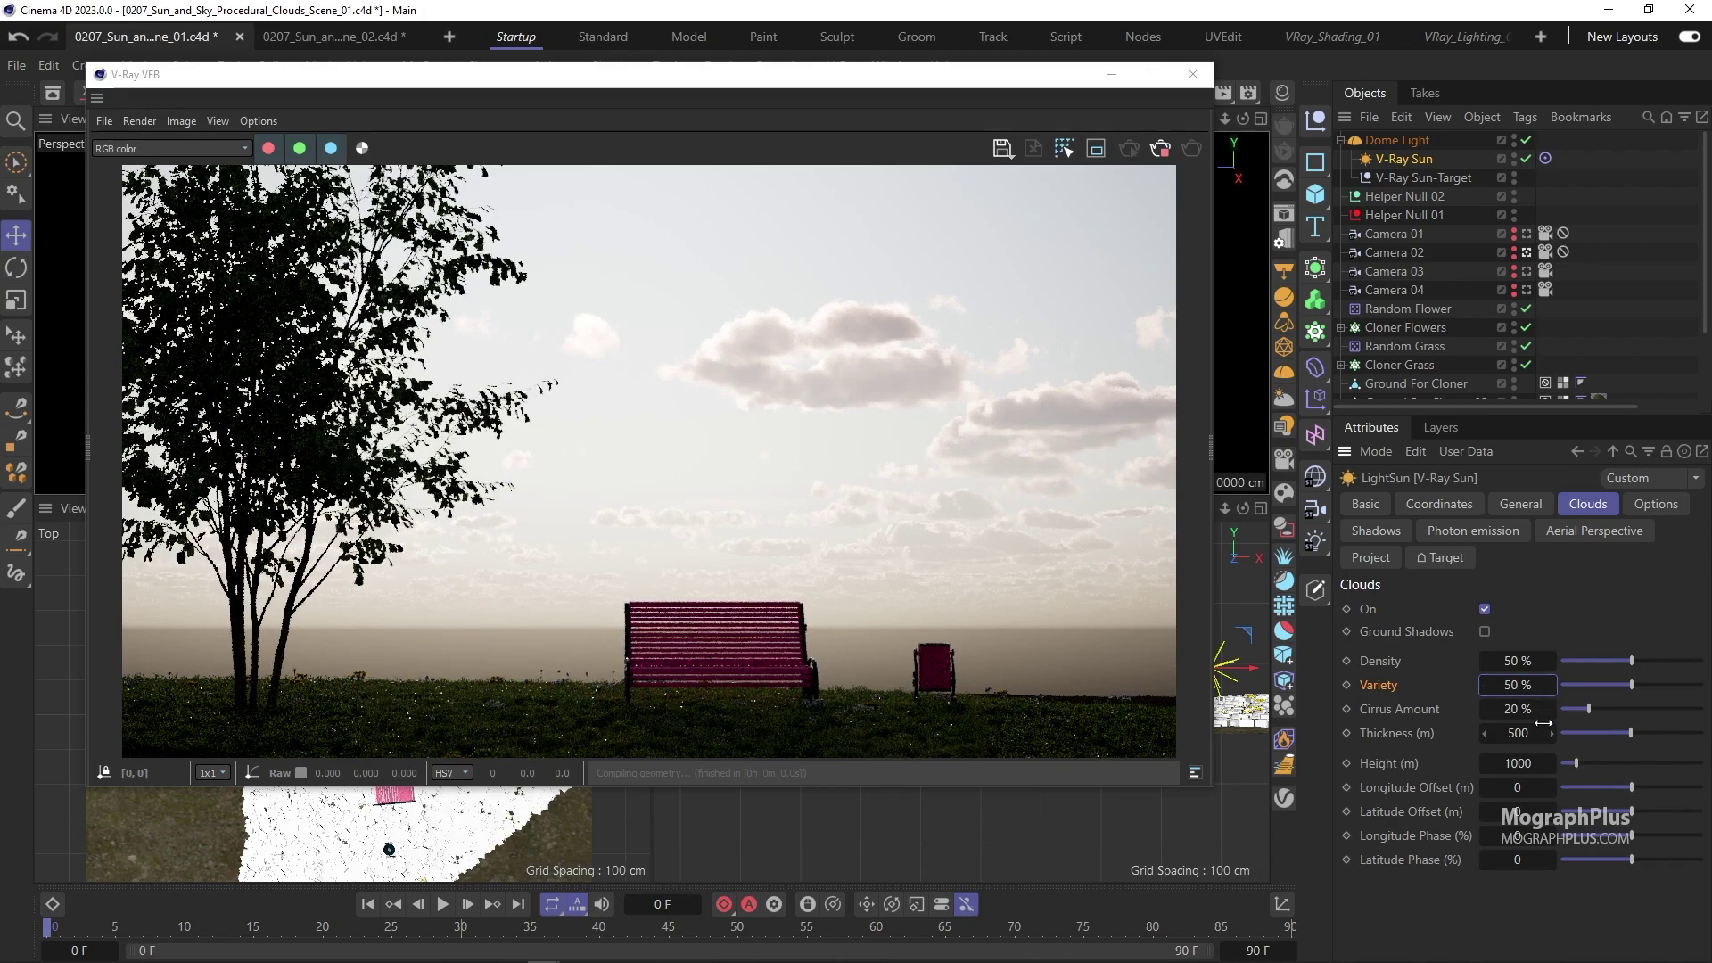
pyautogui.click(1531, 685)
pyautogui.write('100')
pyautogui.press('Return')
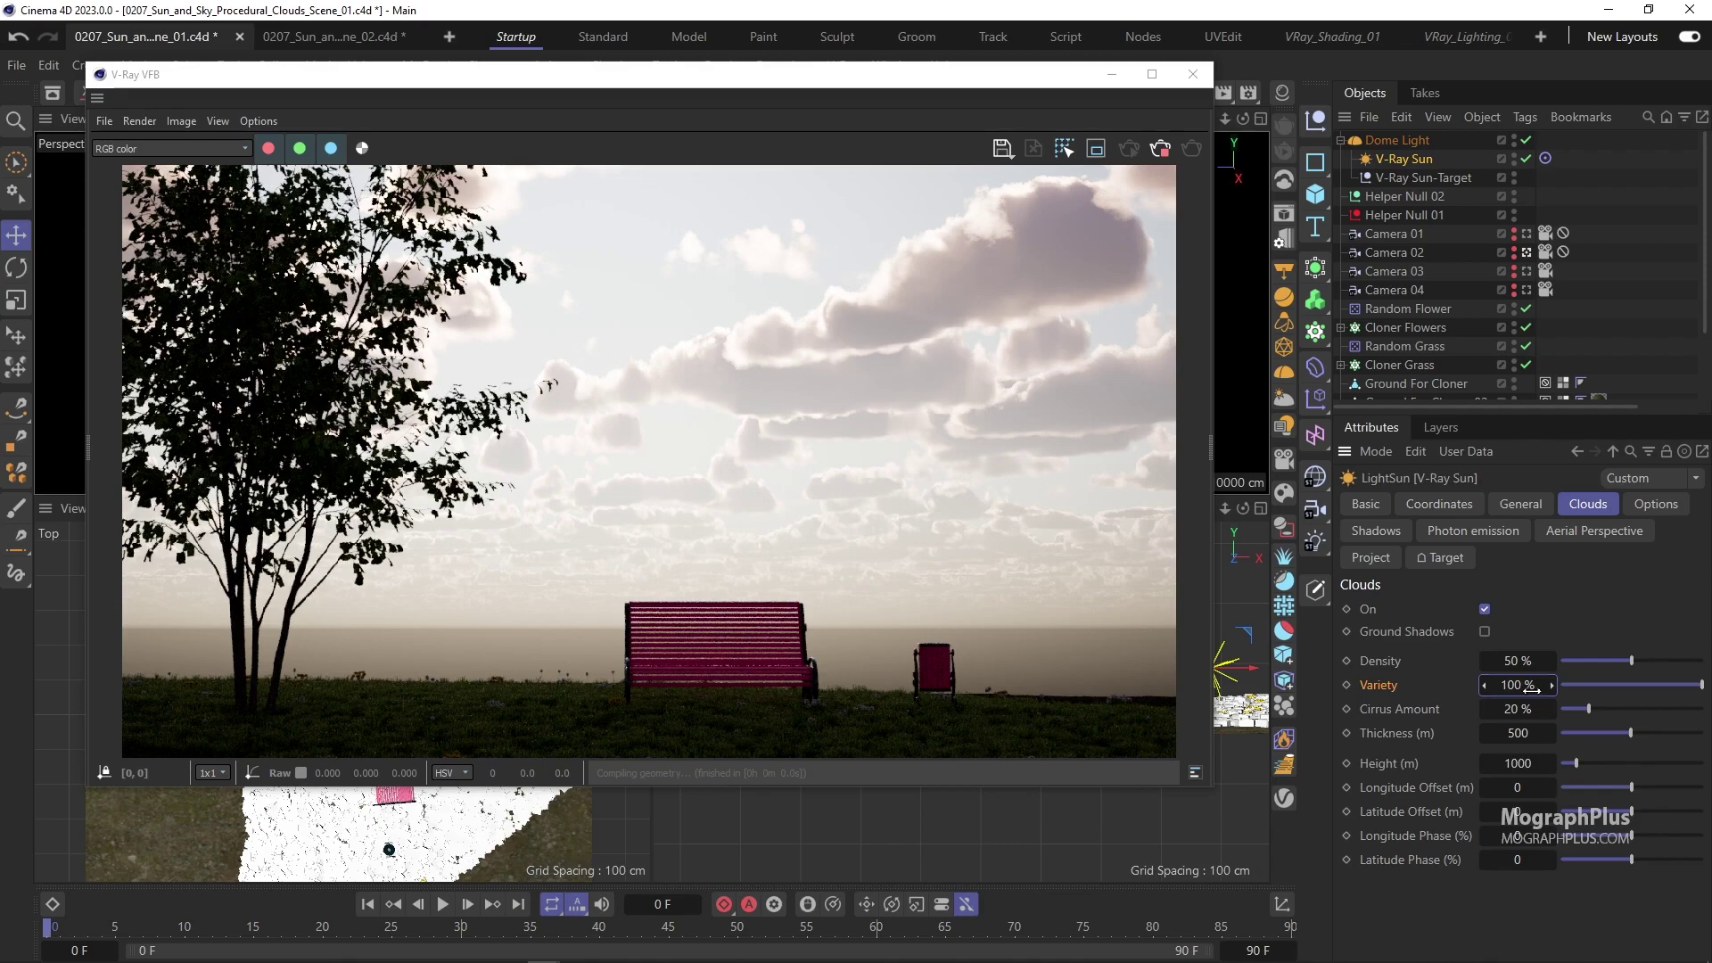
pyautogui.press('Return')
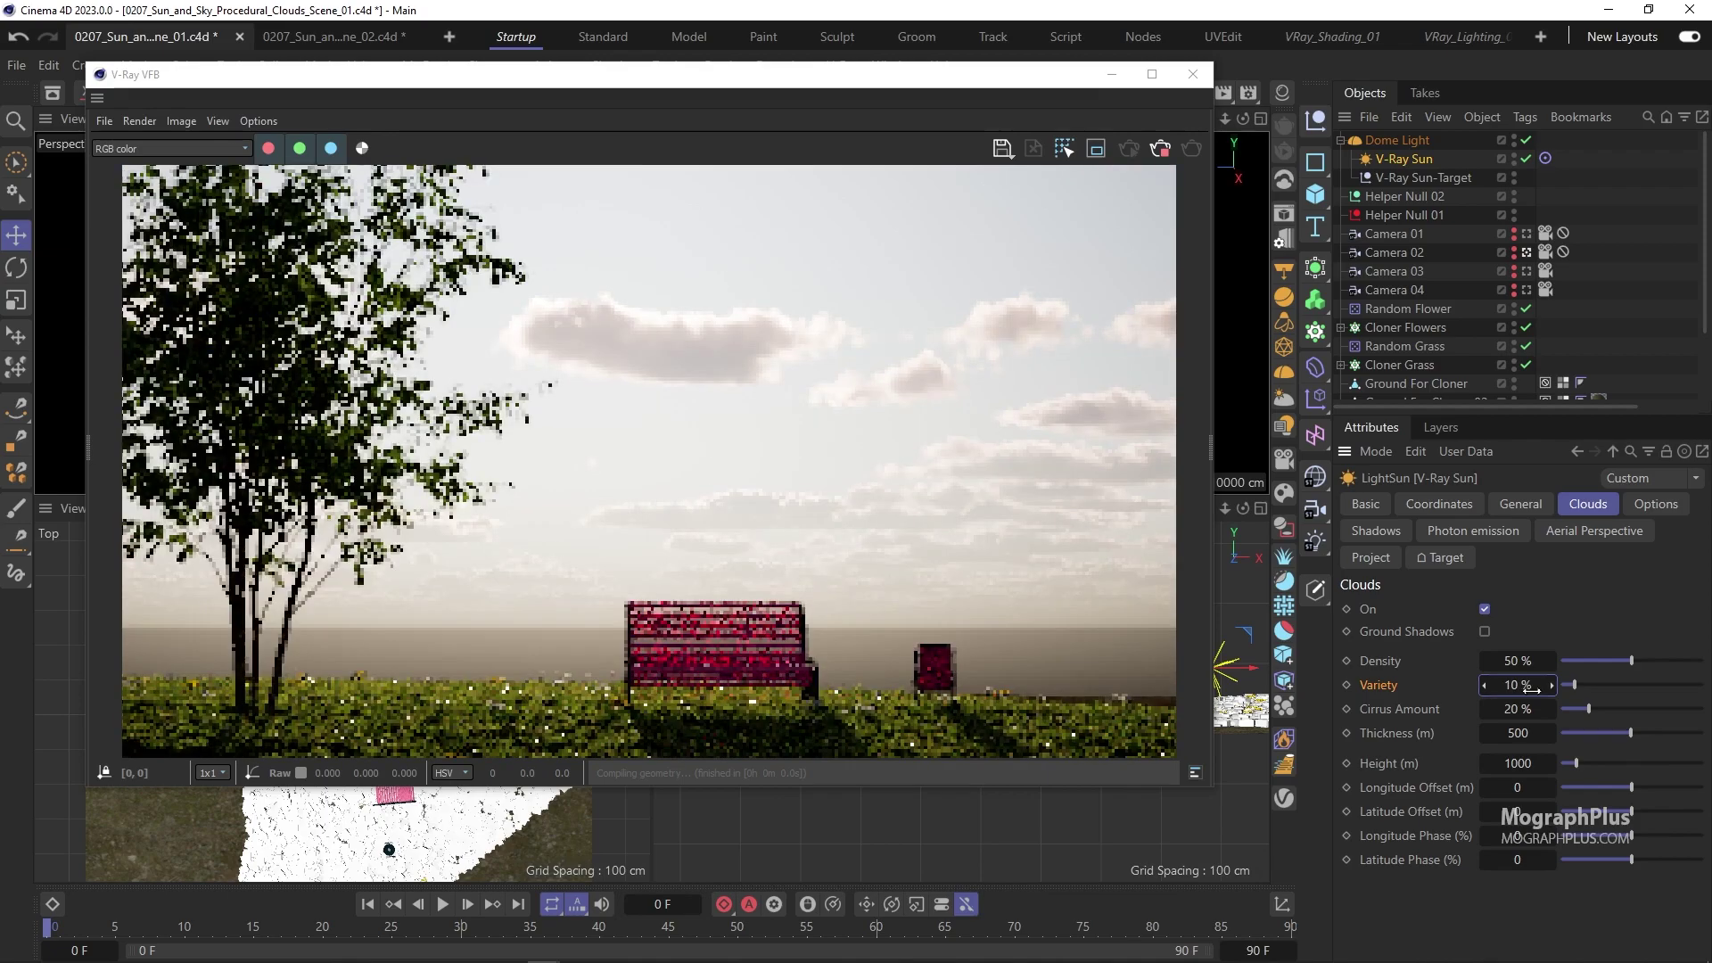
# - Reset cloud Variety to its default 30%
pyautogui.doubleClick(1516, 685)
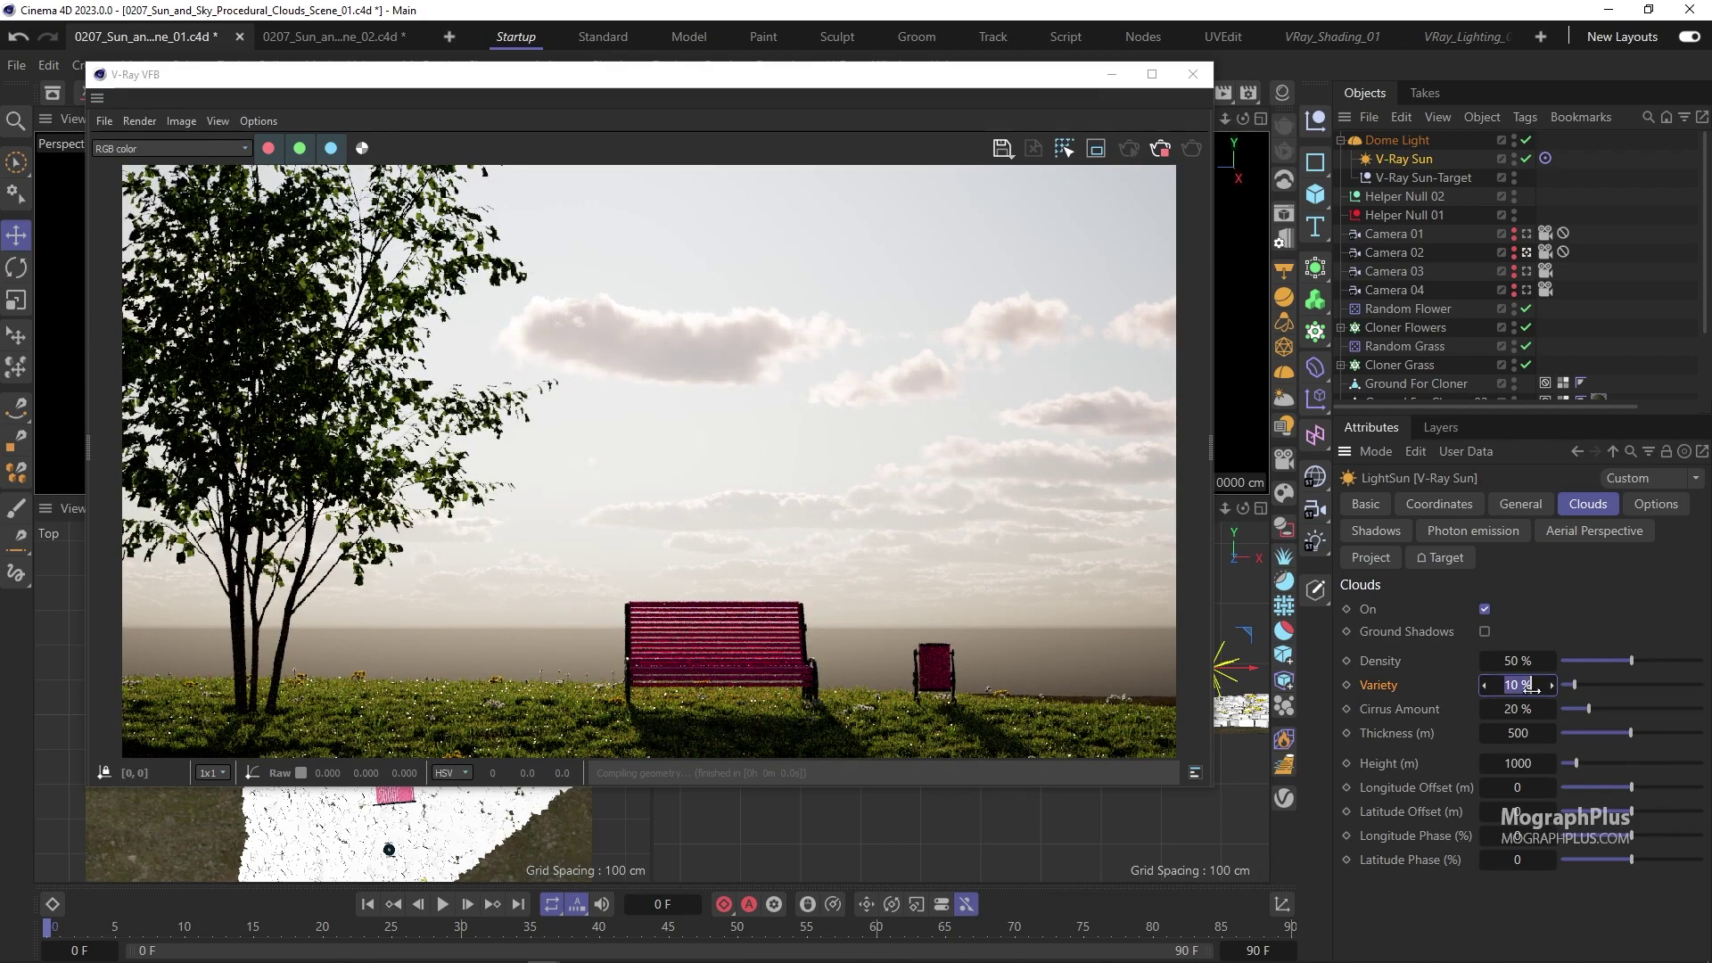
pyautogui.rightClick(1378, 691)
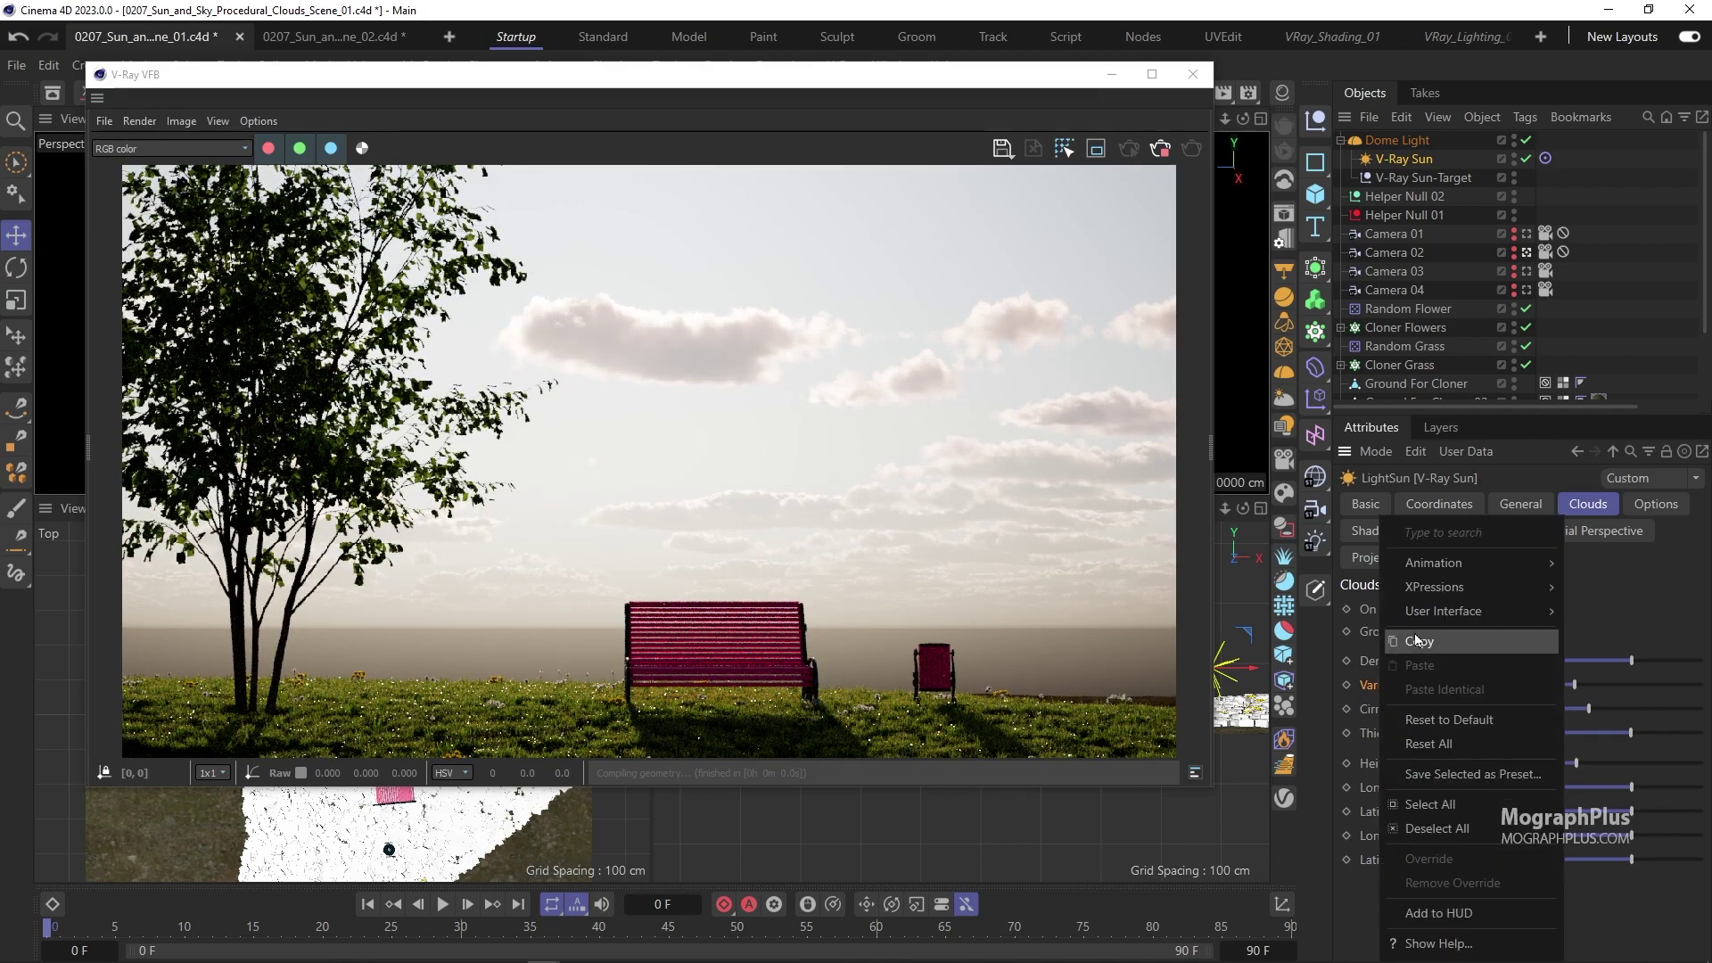
pyautogui.click(1473, 709)
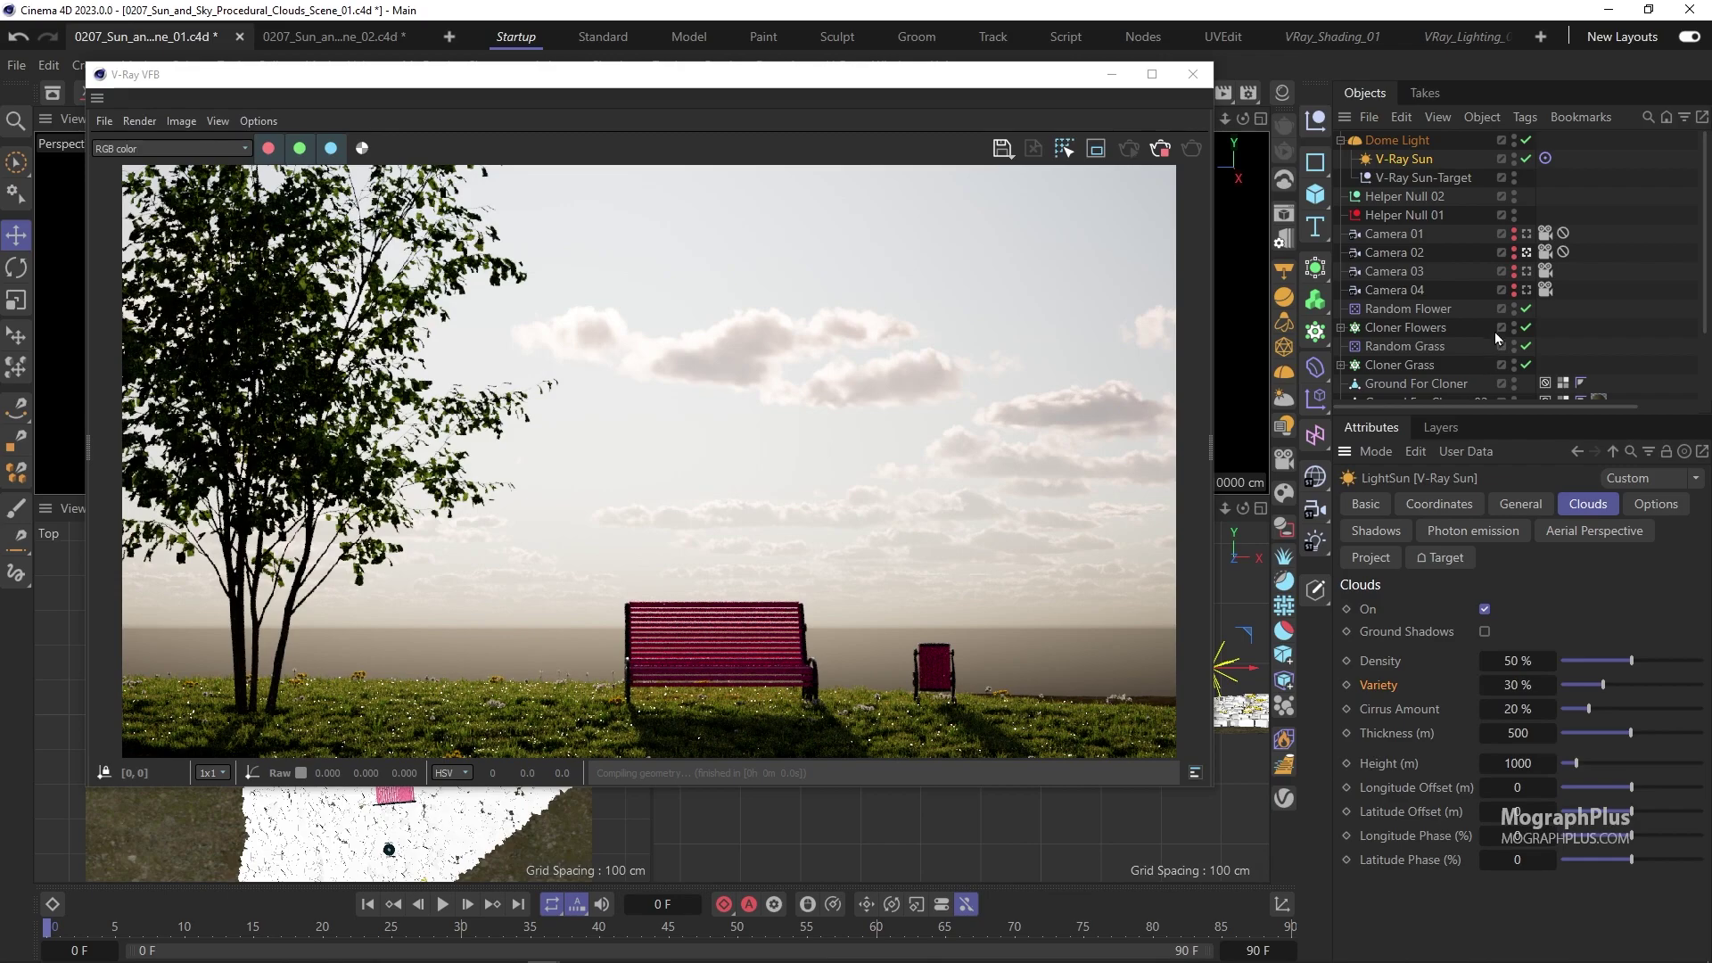
# - Render from Camera 04 and reselect the V-Ray Sun after viewing the Dome Light
pyautogui.click(1528, 290)
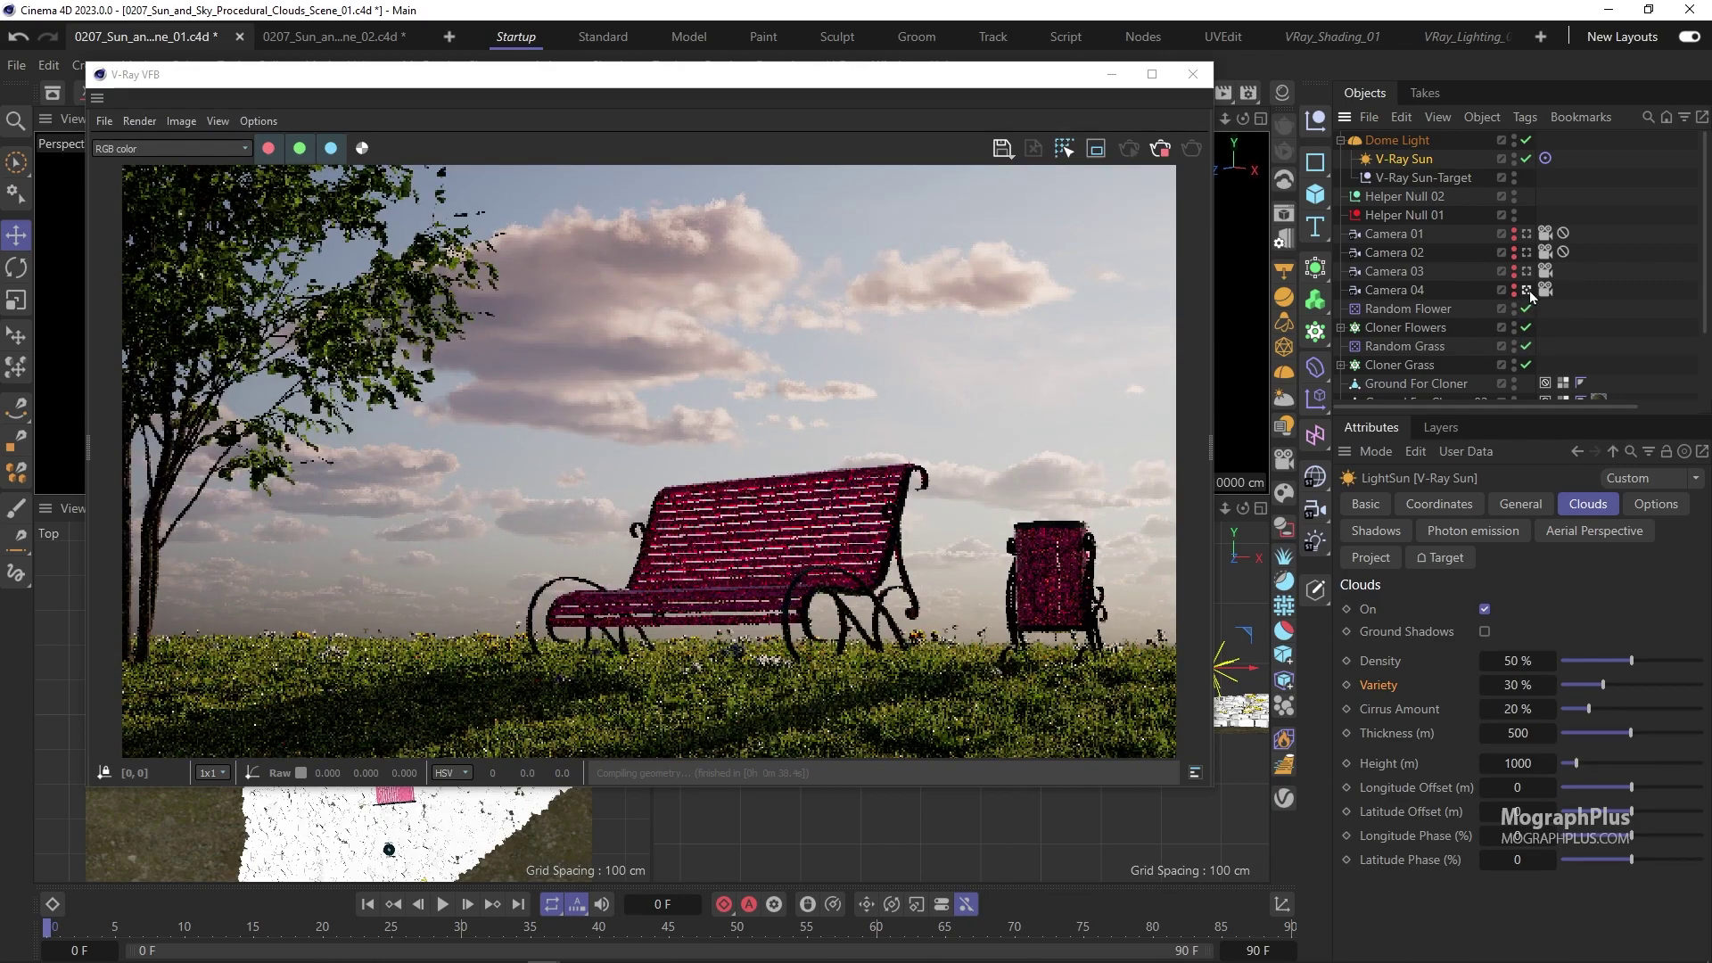
pyautogui.click(1417, 143)
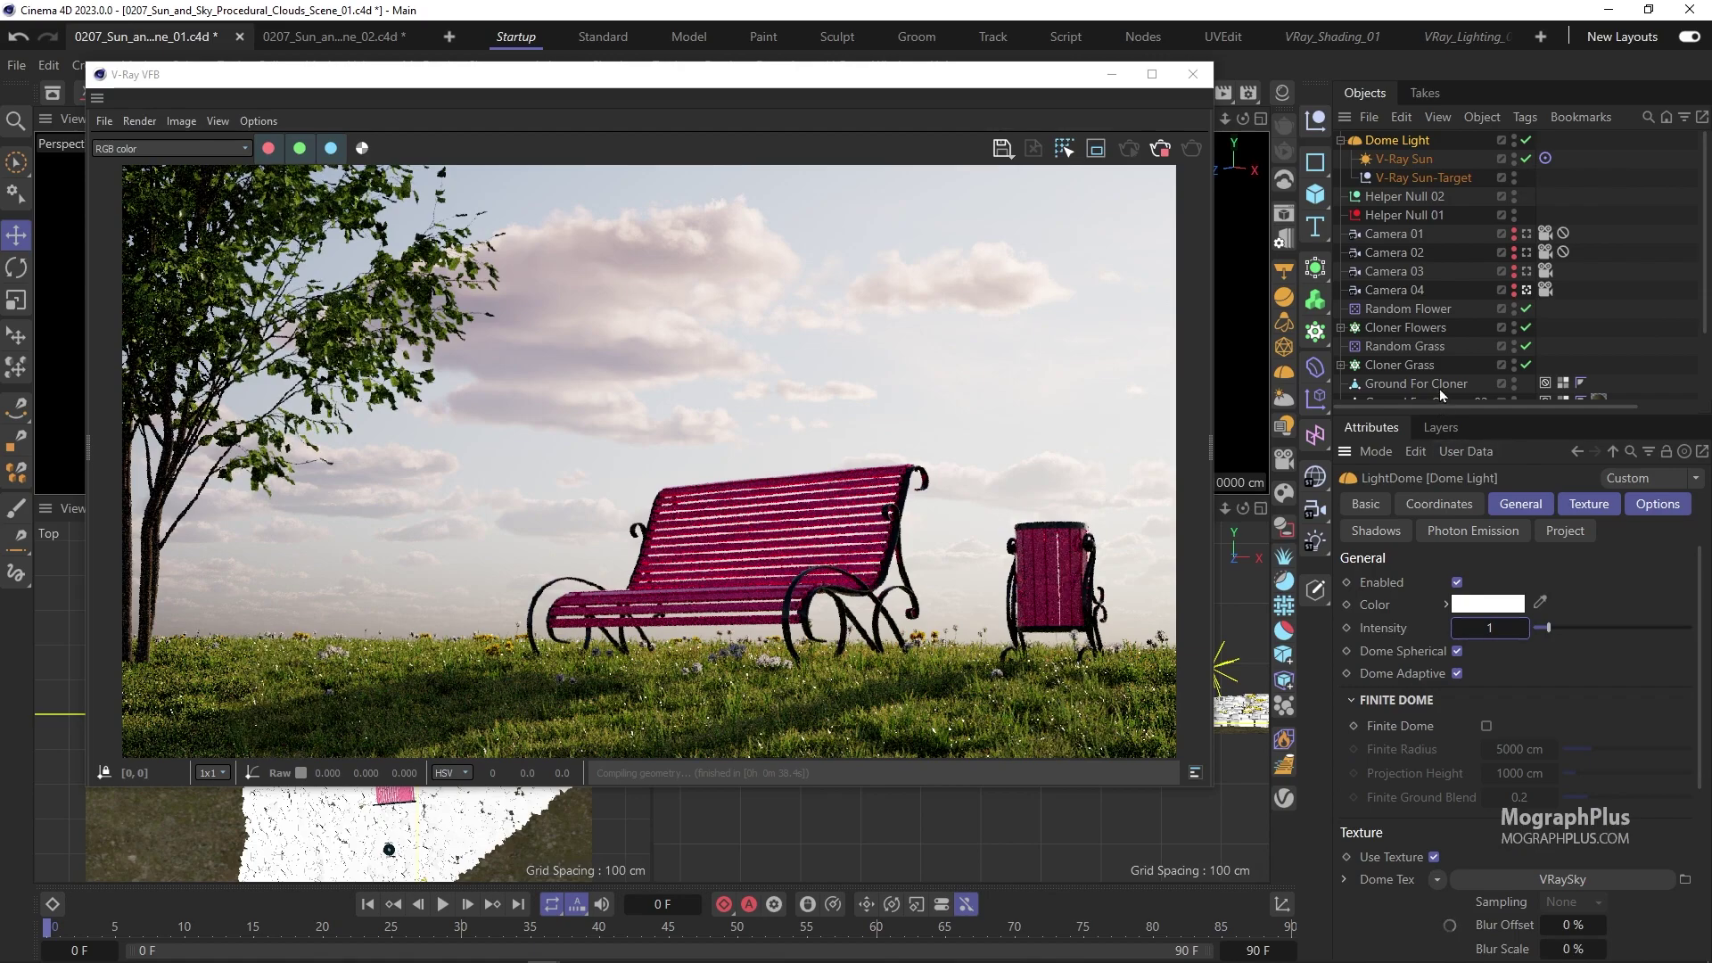
pyautogui.click(1405, 158)
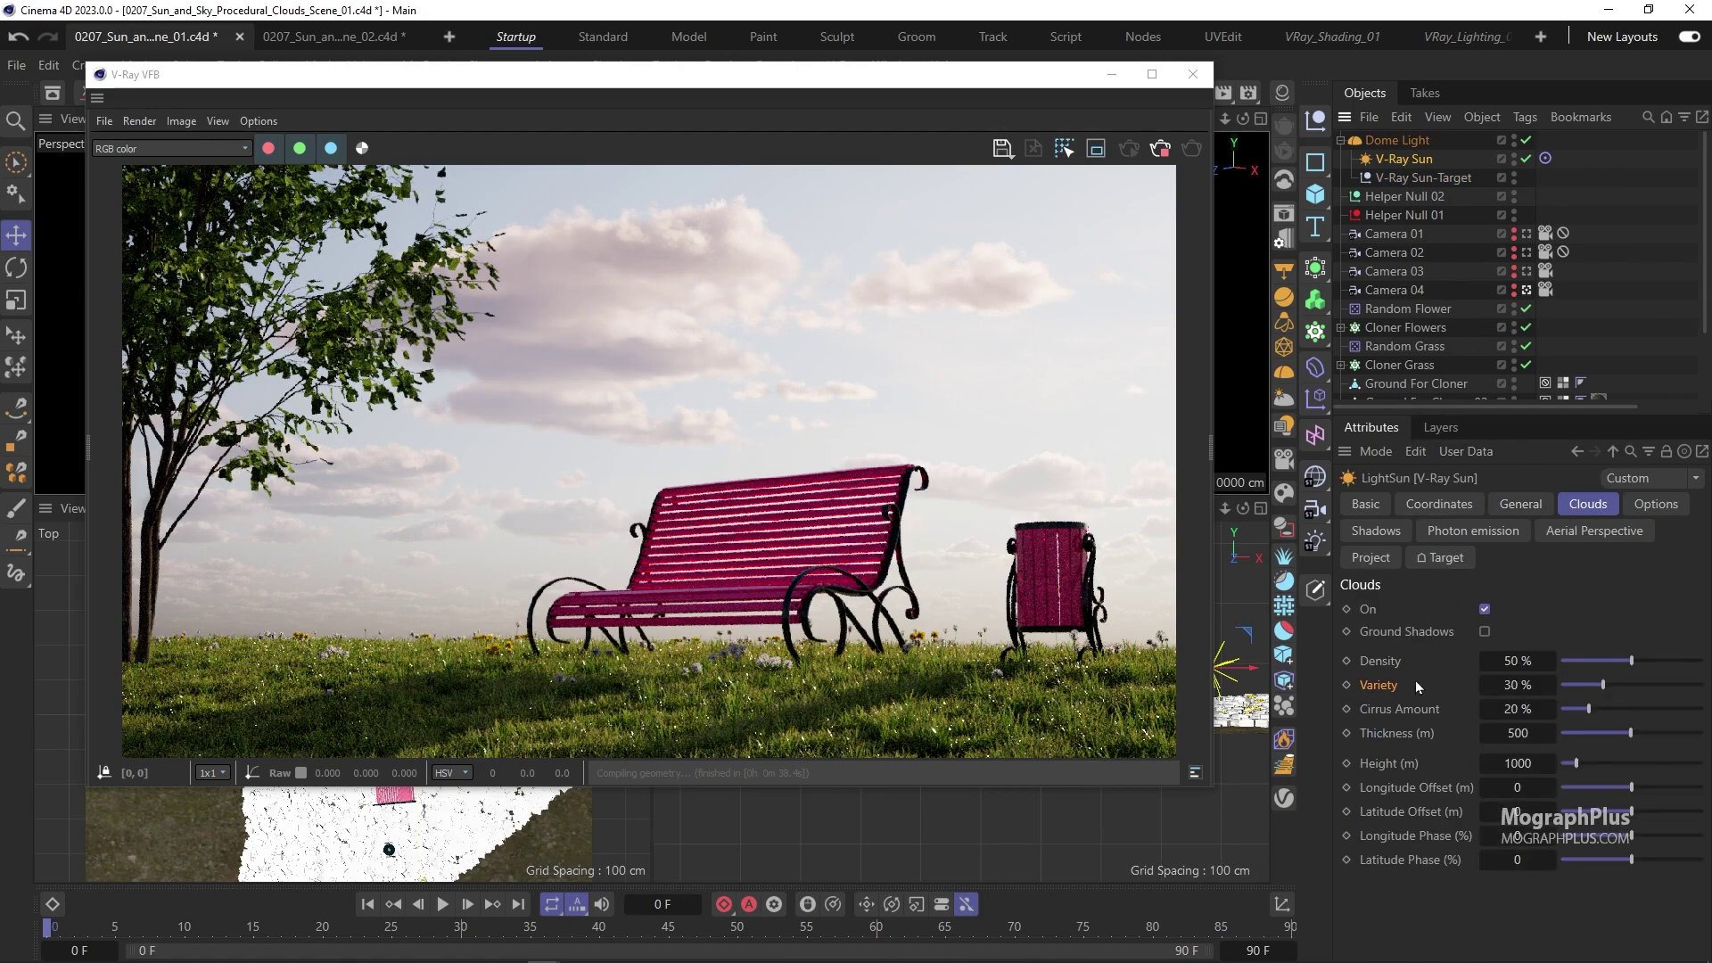
# - Try Cirrus Amount at 100% then 0%, with cloud Density at 0%
pyautogui.click(1505, 709)
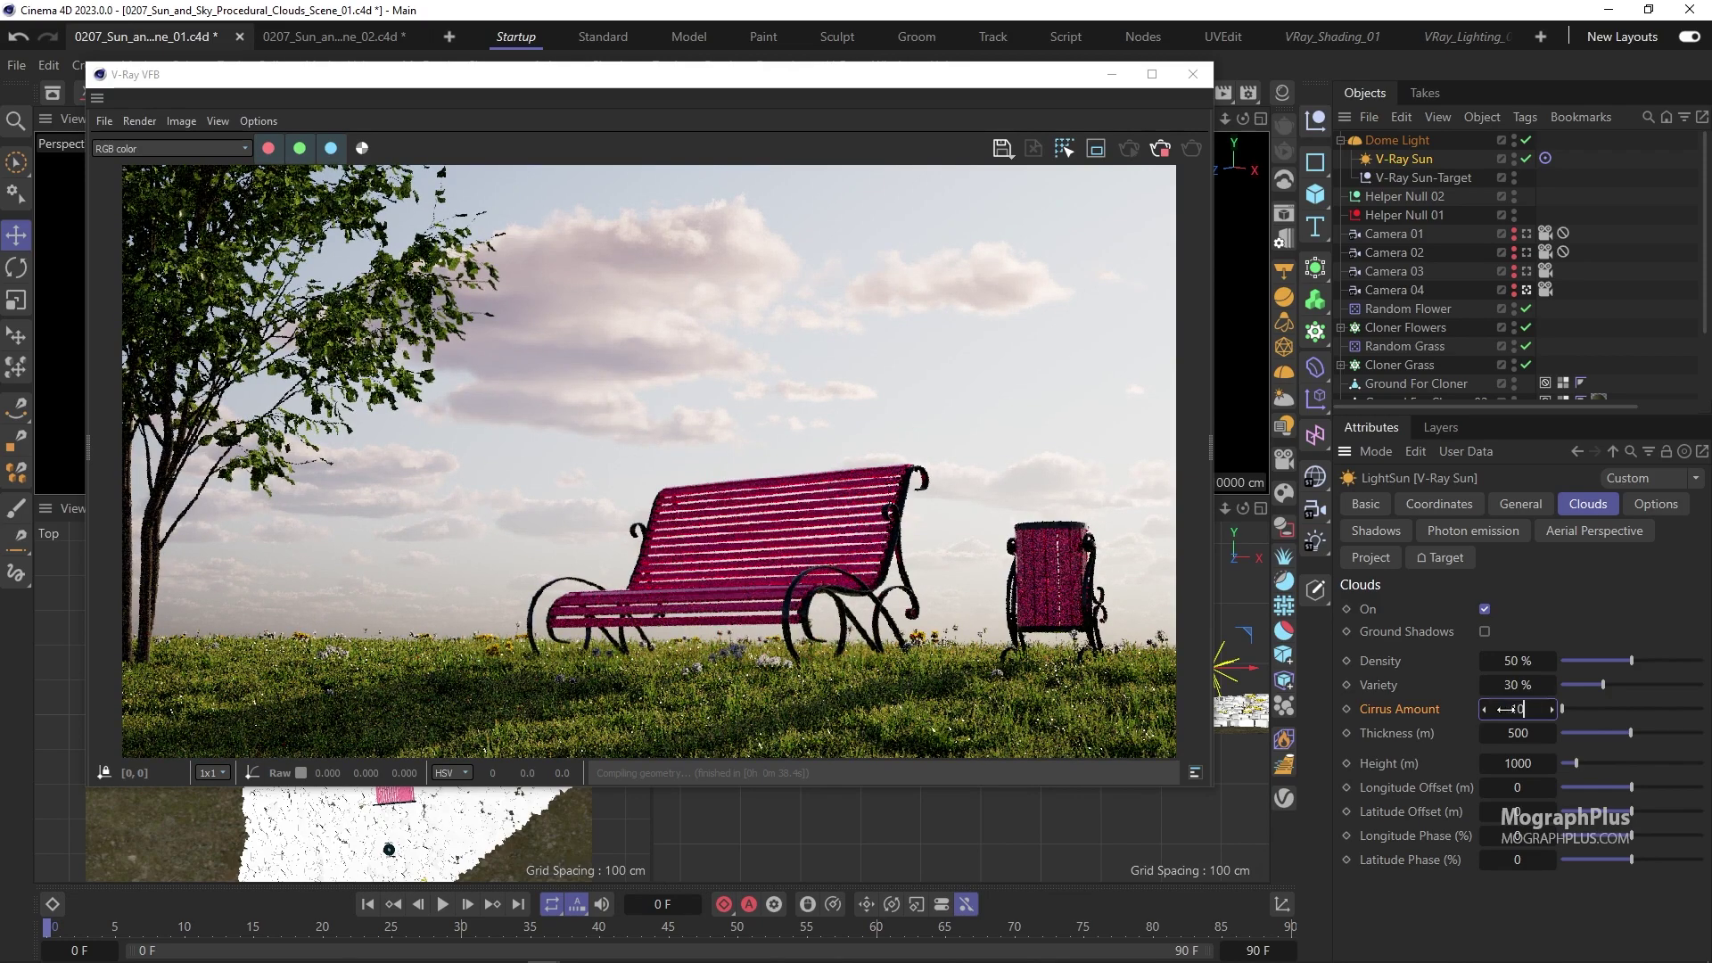
pyautogui.write('100')
pyautogui.press('Return')
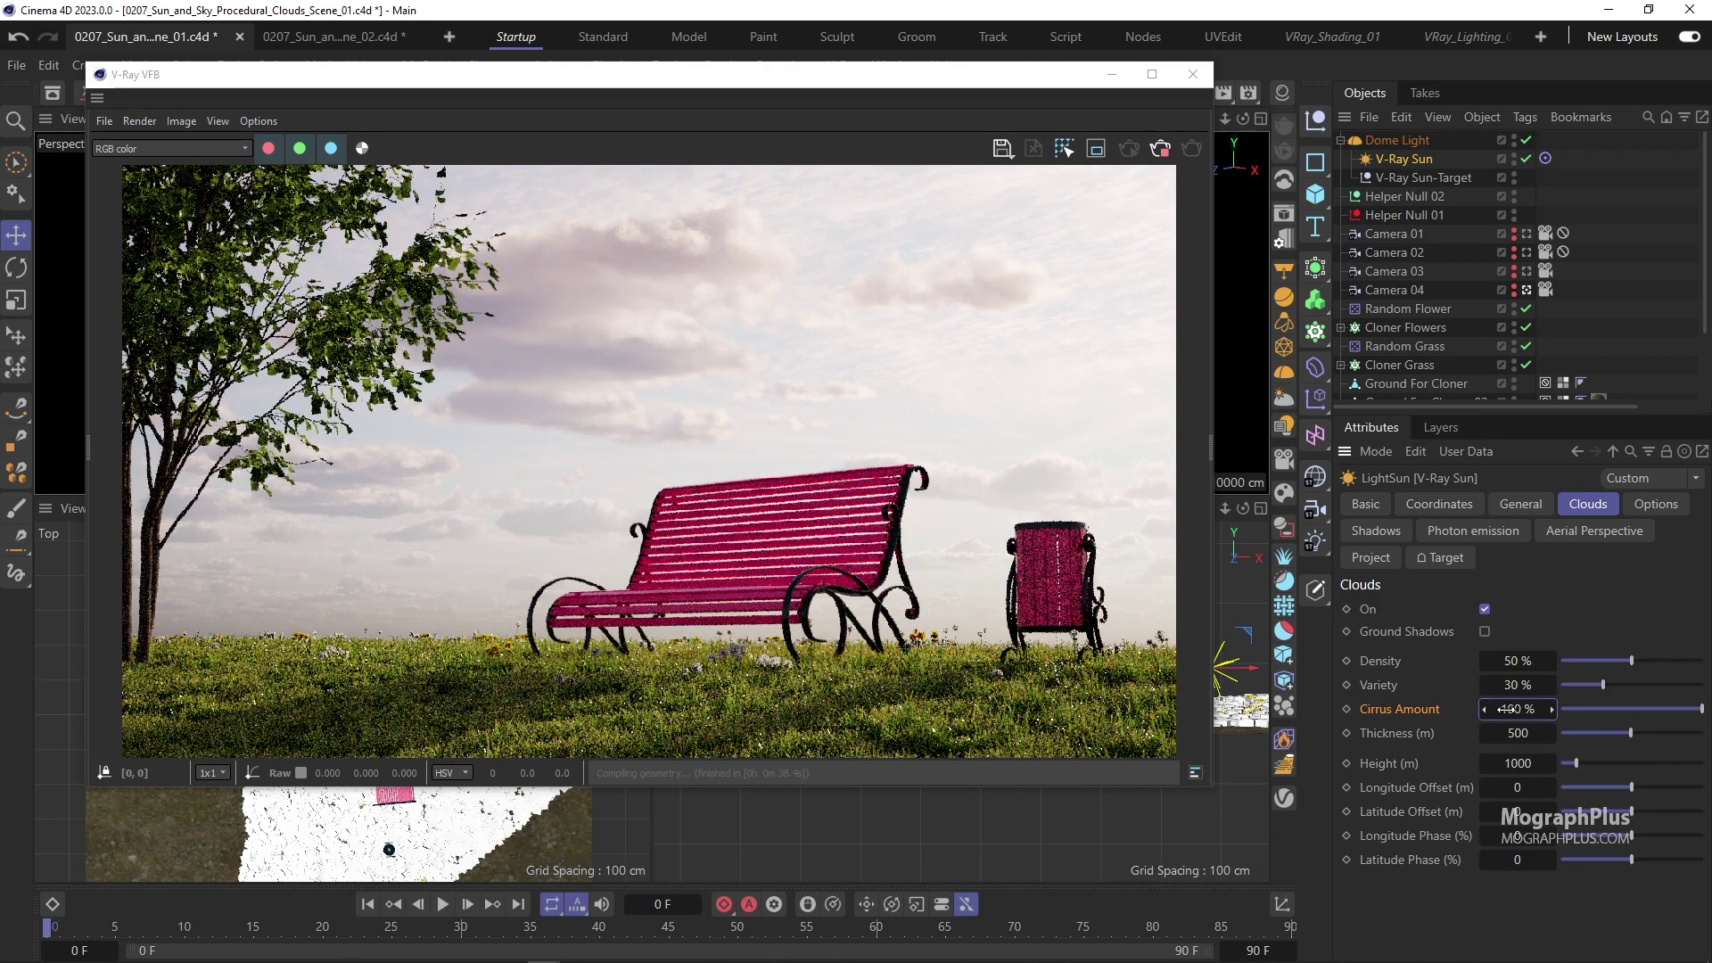
pyautogui.click(1506, 709)
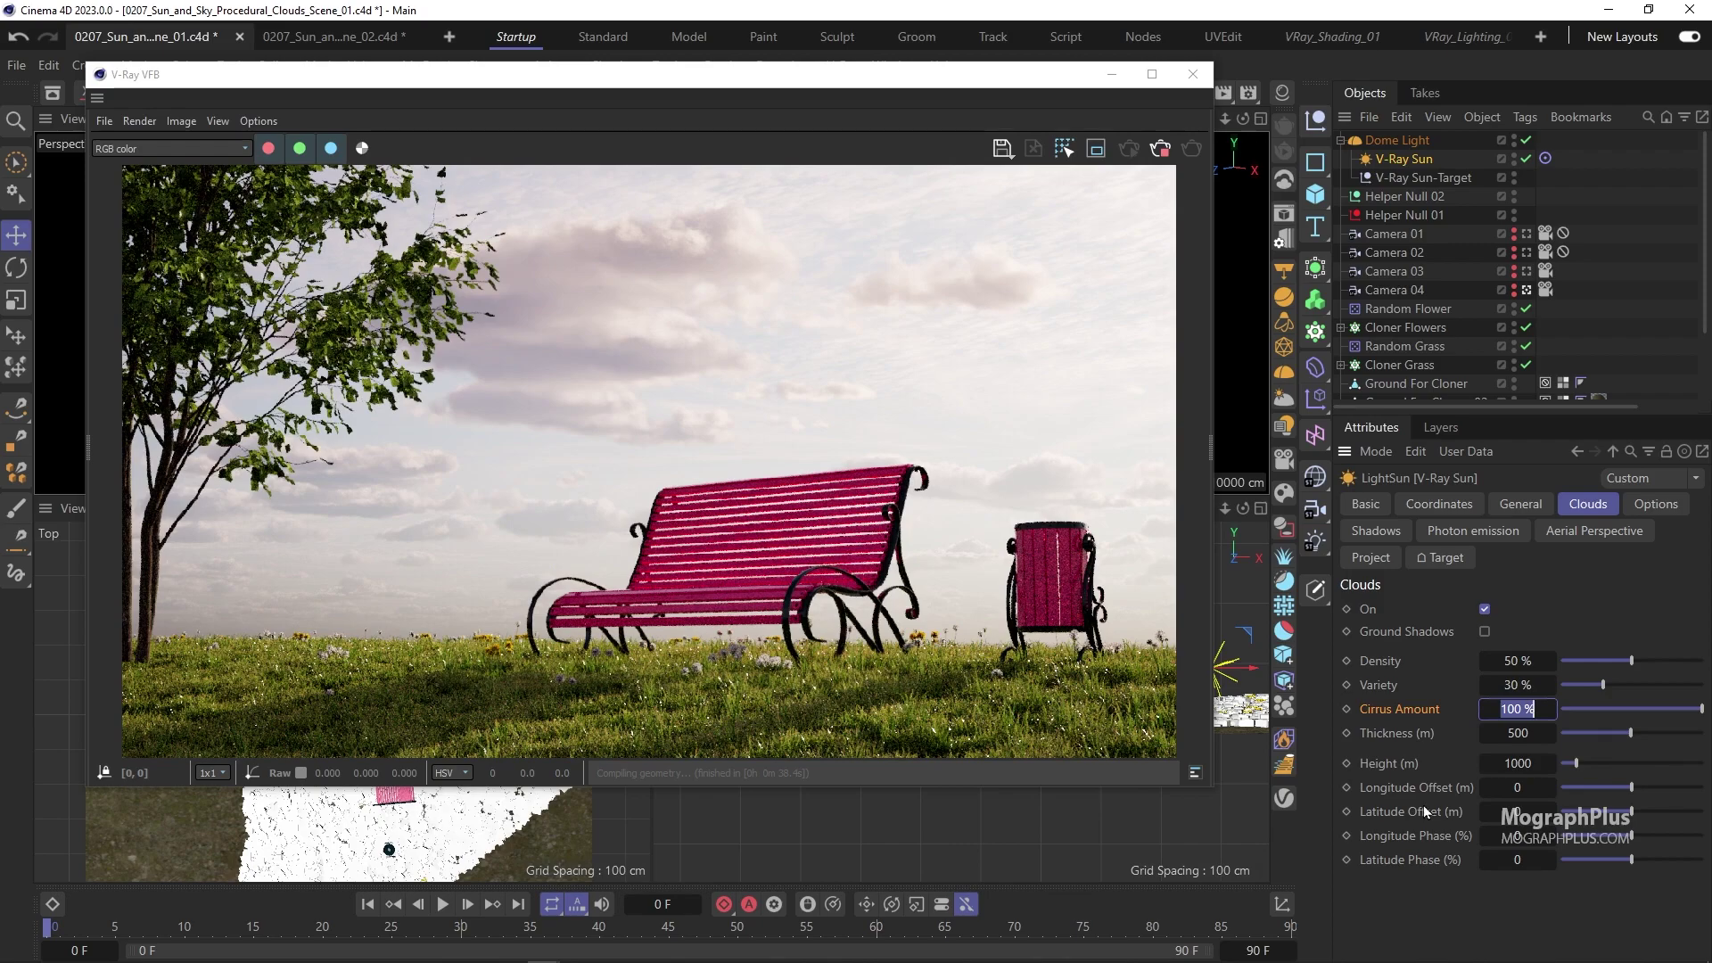
pyautogui.write('0')
pyautogui.press('Return')
pyautogui.click(1516, 660)
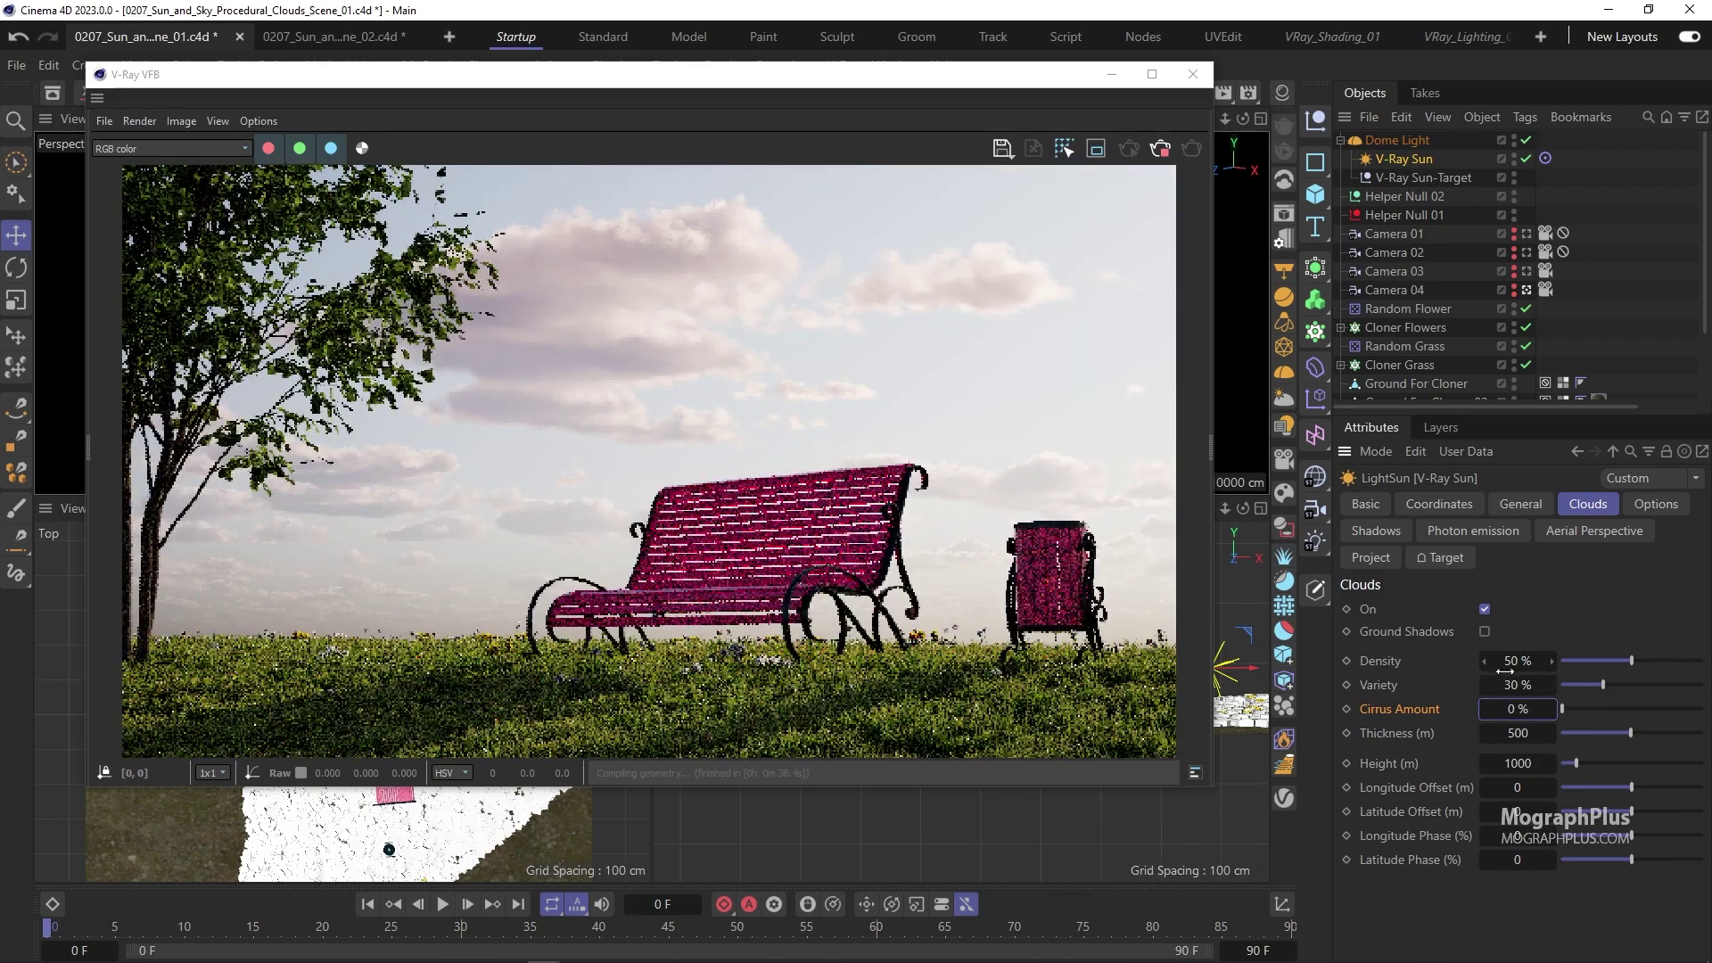
pyautogui.write('0')
pyautogui.press('Return')
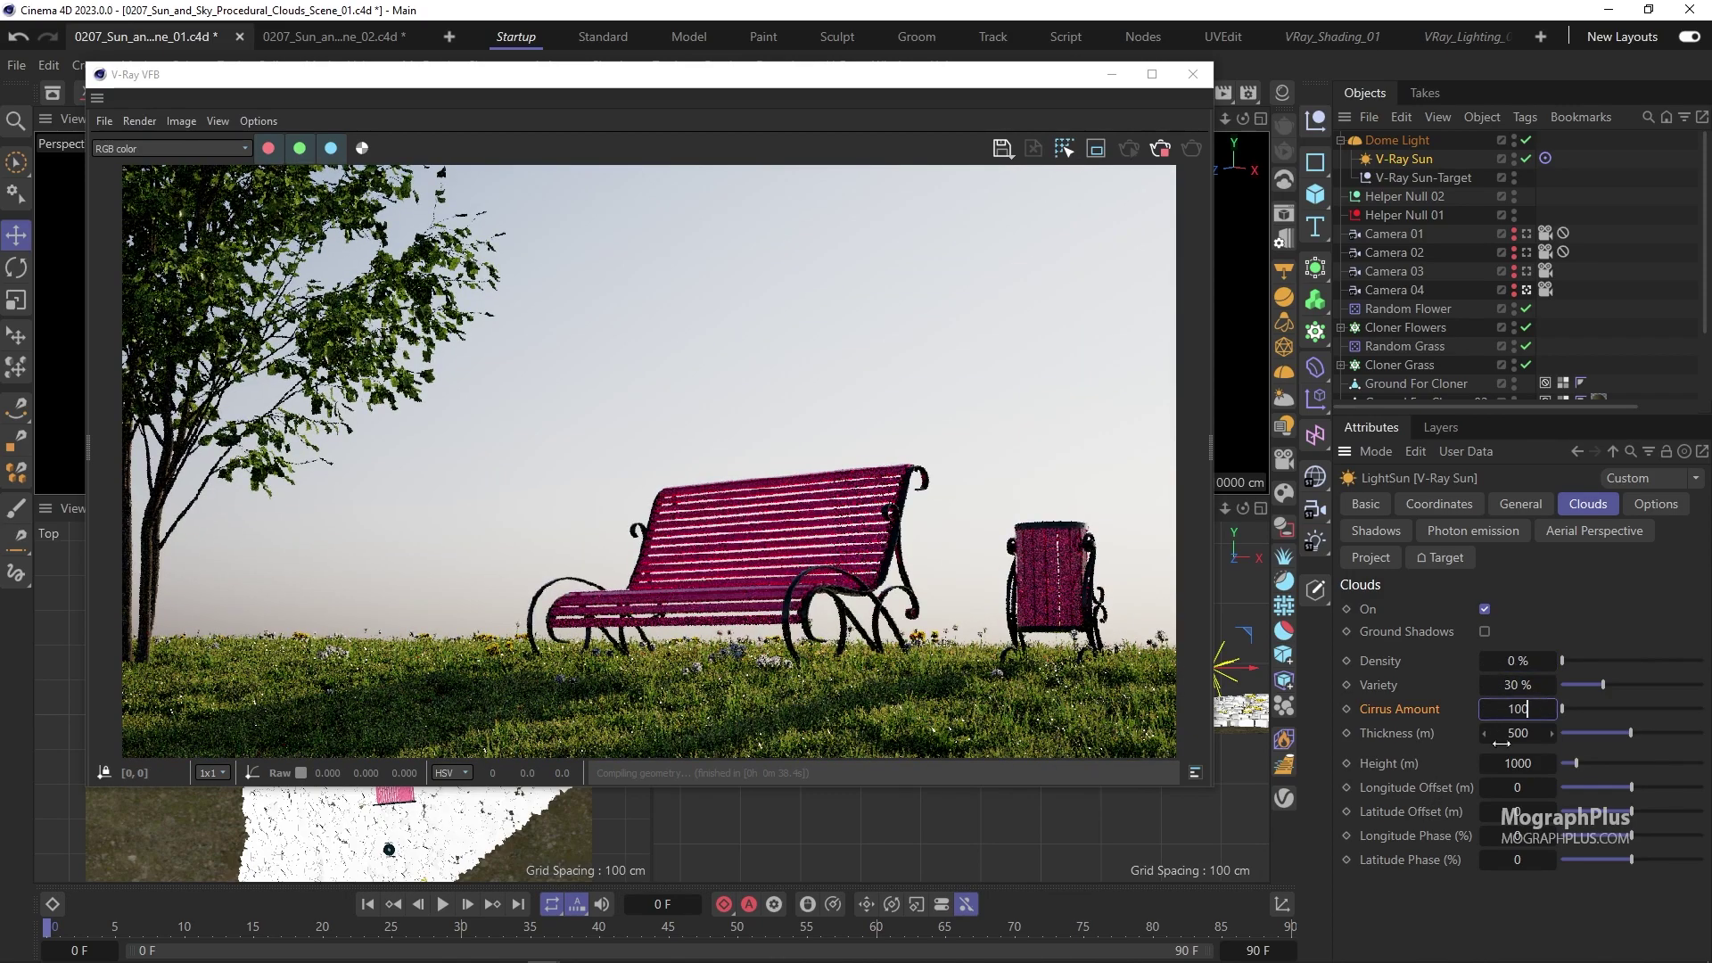
# - Restore Cirrus Amount 100% and Density 50%, then reset Cirrus Amount to default 20%
pyautogui.click(1506, 709)
pyautogui.write('100')
pyautogui.press('Return')
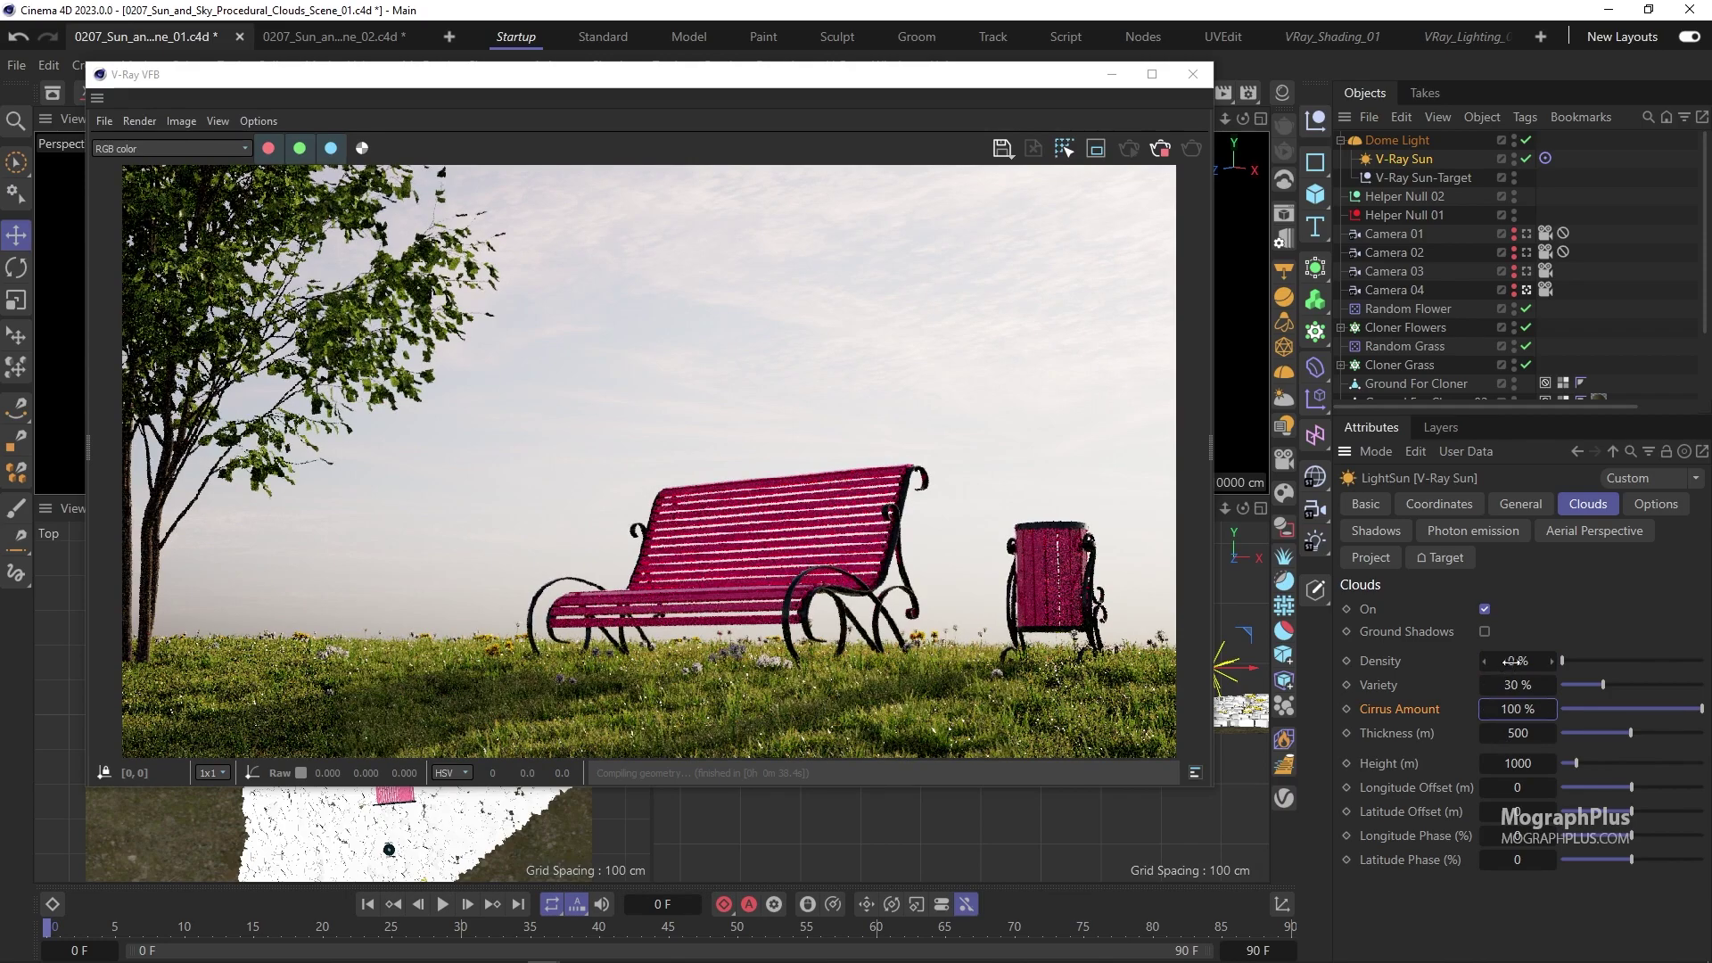
pyautogui.click(1516, 660)
pyautogui.write('50')
pyautogui.press('Return')
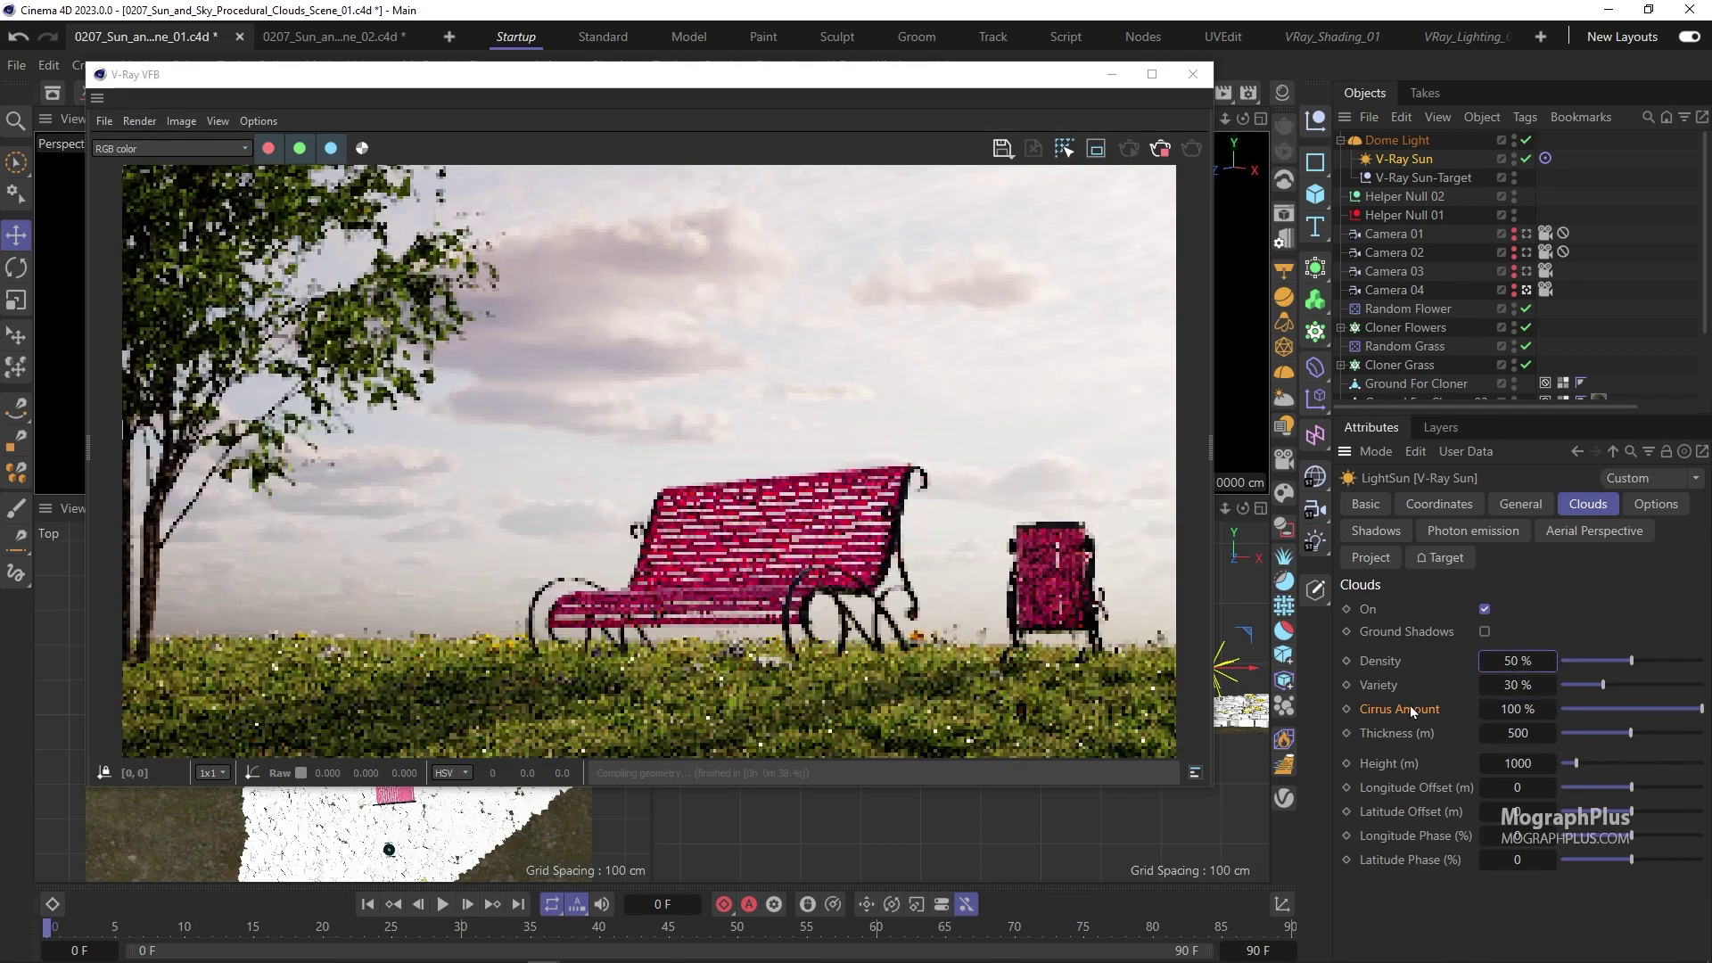
pyautogui.rightClick(1411, 709)
pyautogui.click(1426, 719)
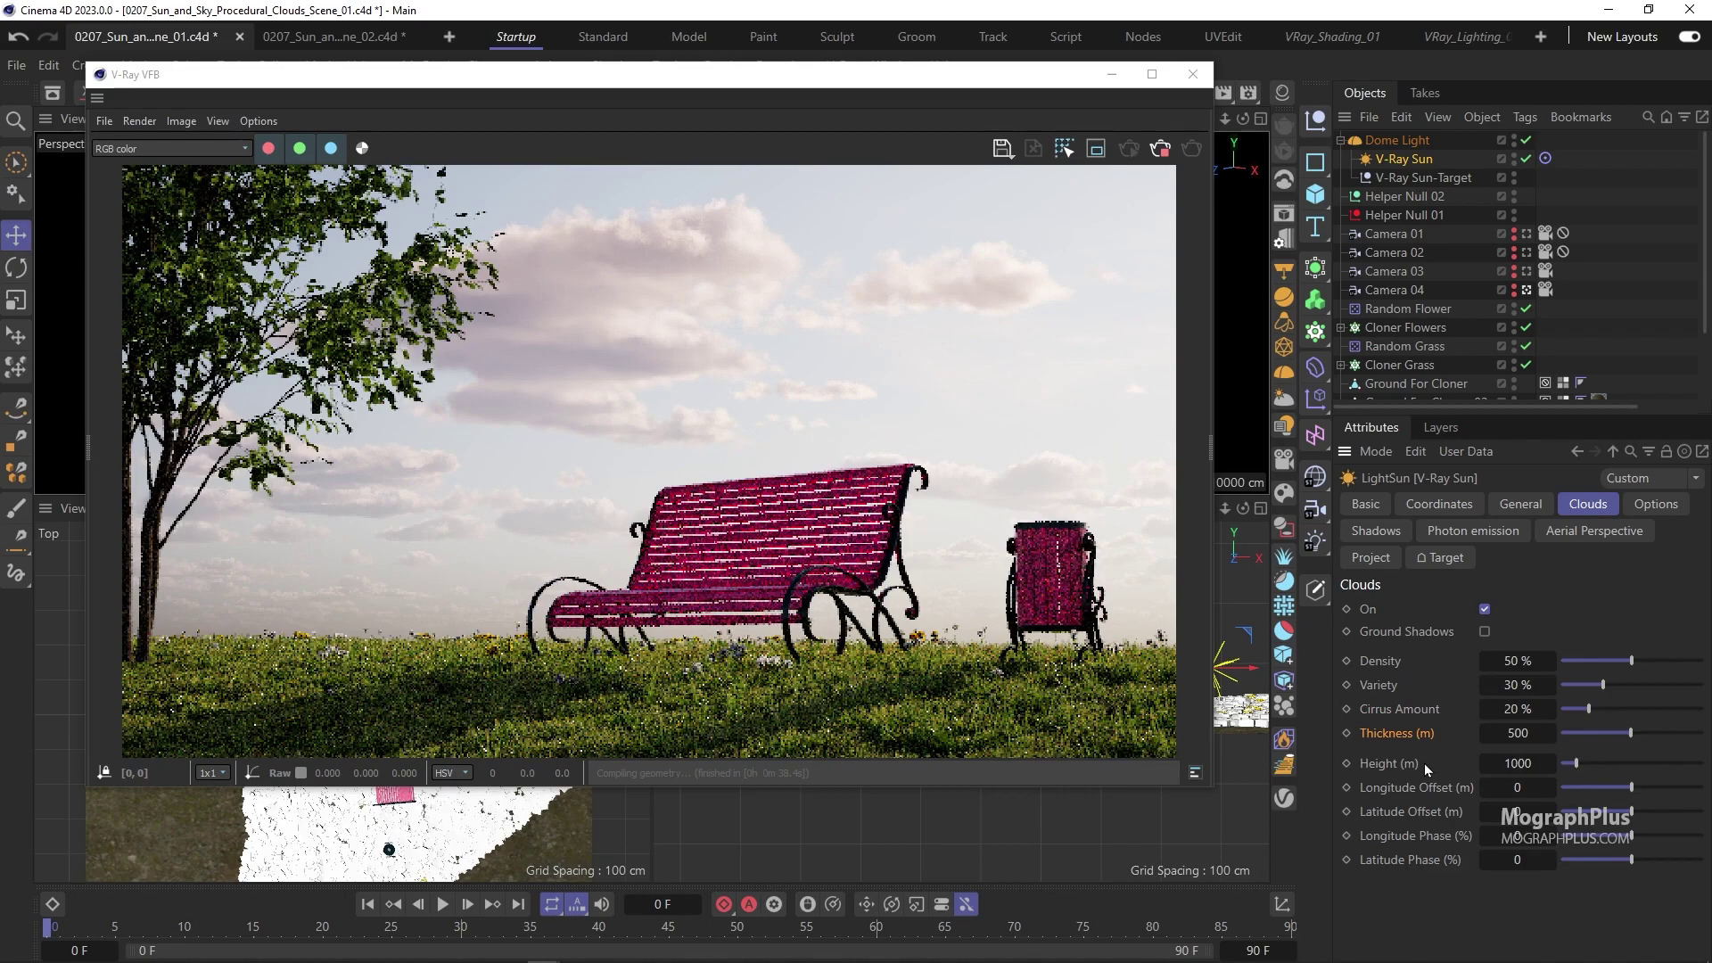
# - Try Longitude Offset 500 and Latitude Offset 1000, then a smaller Latitude Offset
pyautogui.click(1520, 787)
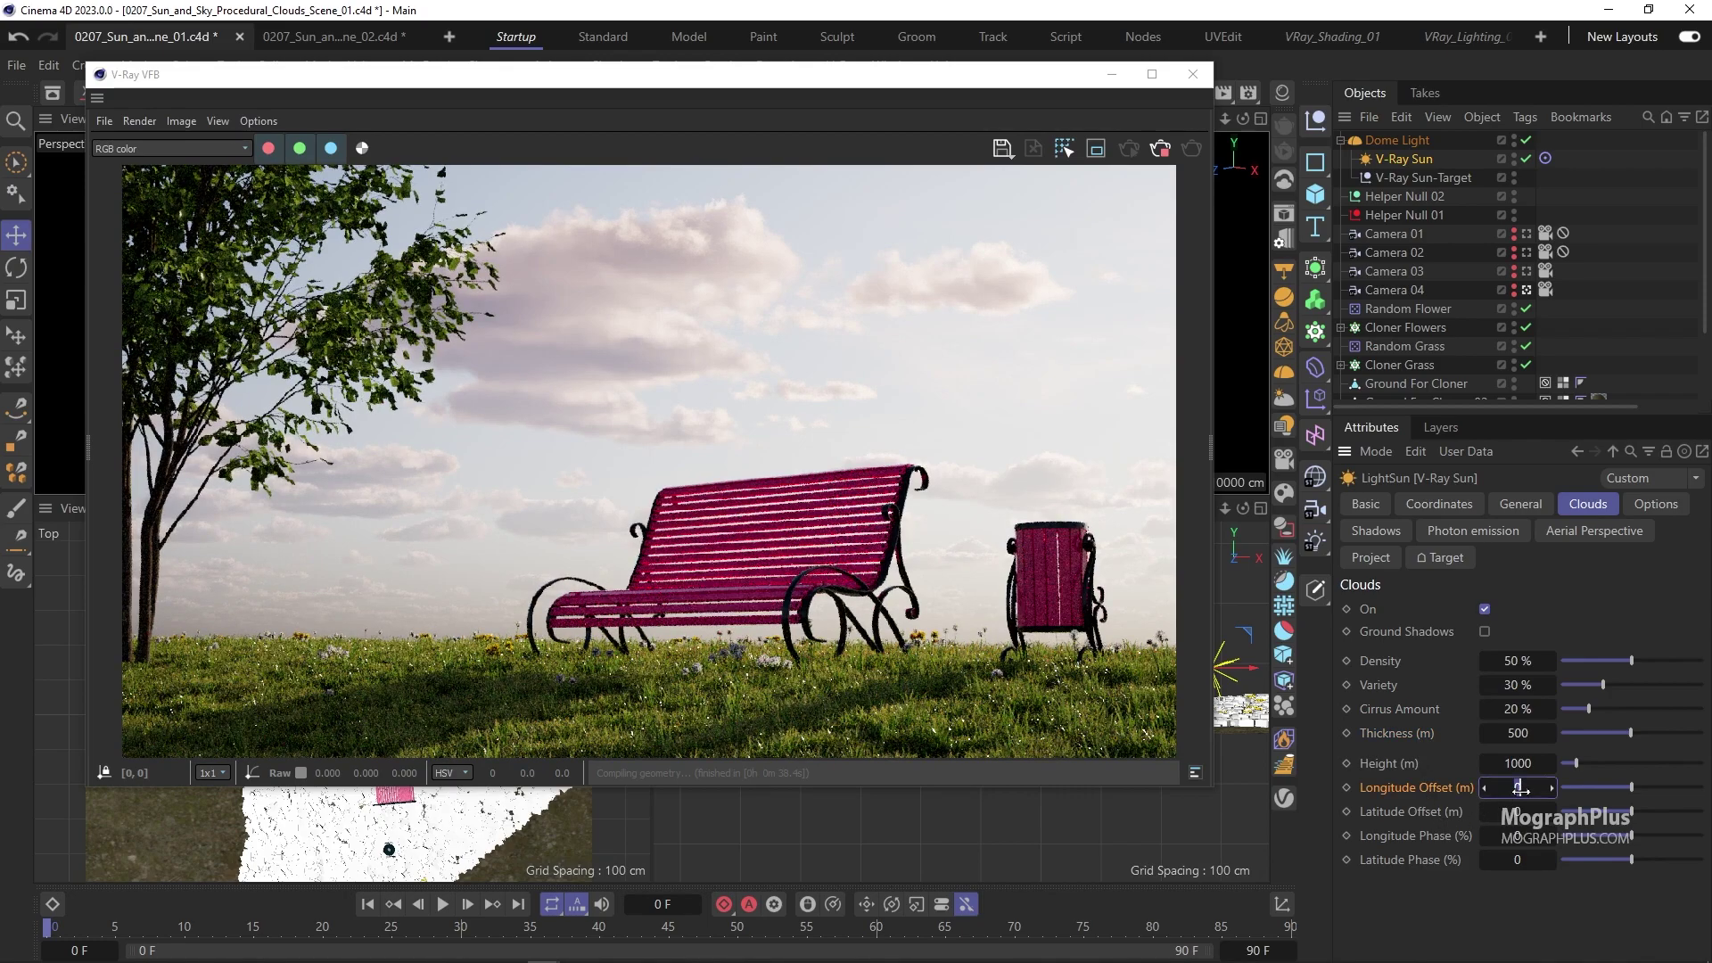
pyautogui.write('500')
pyautogui.press('Return')
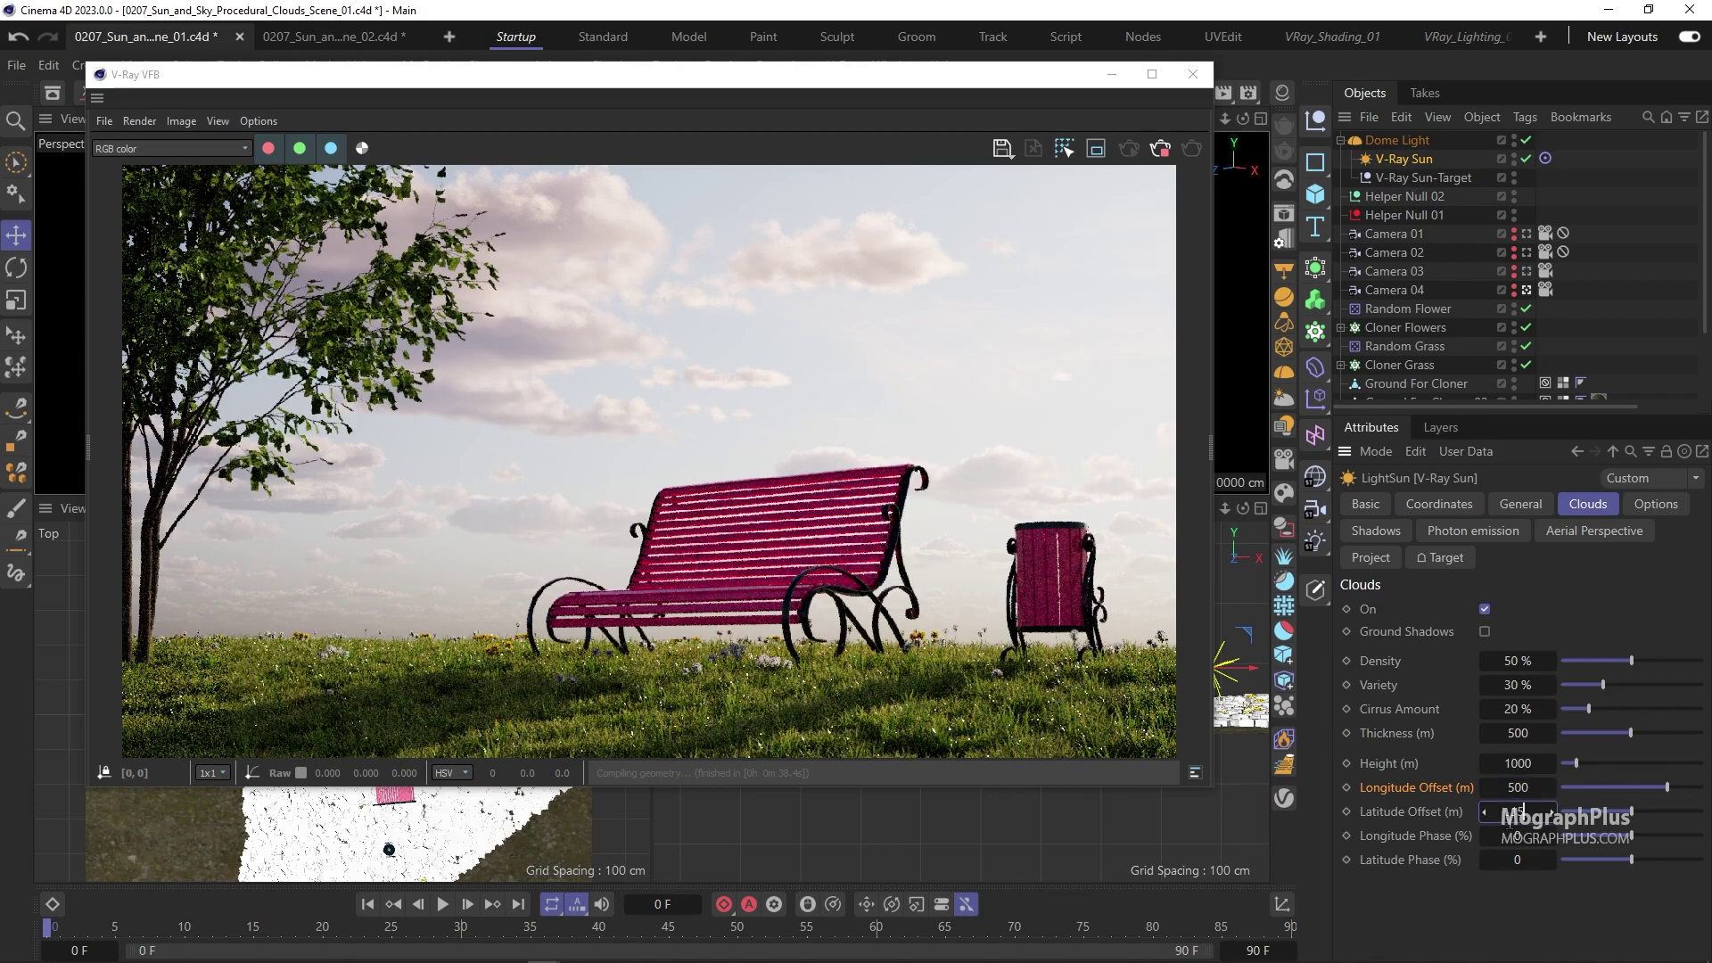
pyautogui.write('1000')
pyautogui.press('Return')
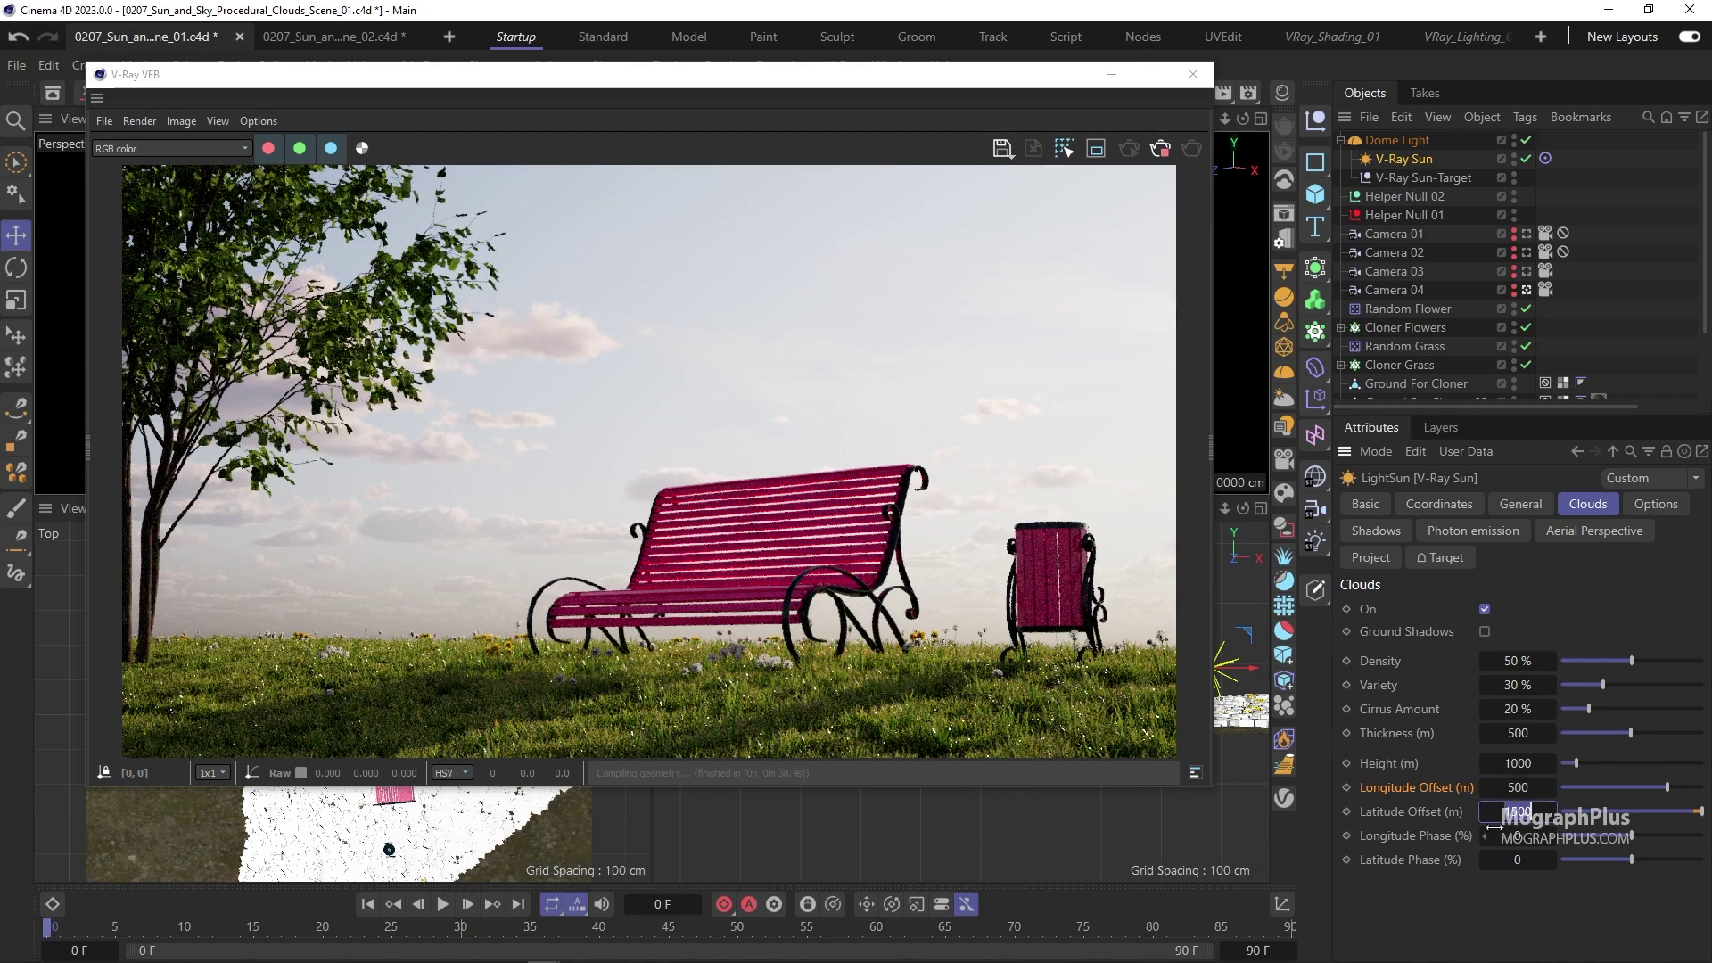
pyautogui.press('Return')
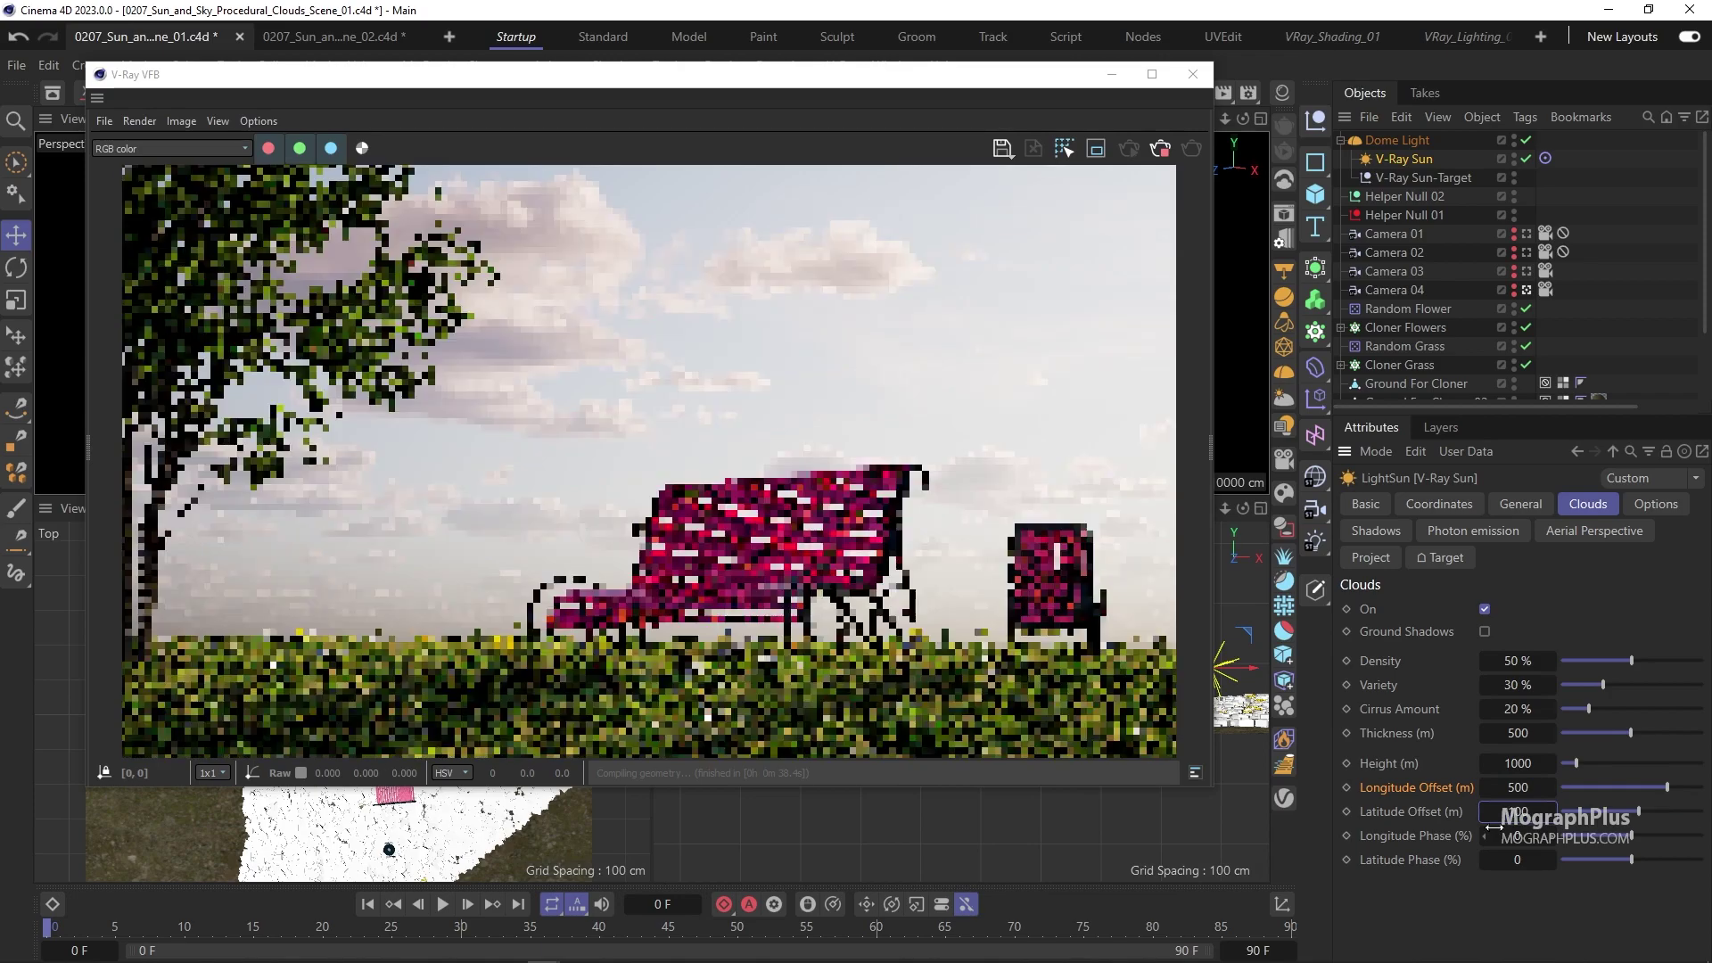
# - Try Longitude Offset 2000 and lower the cloud Height to 500 m
pyautogui.doubleClick(1518, 787)
pyautogui.write('2000')
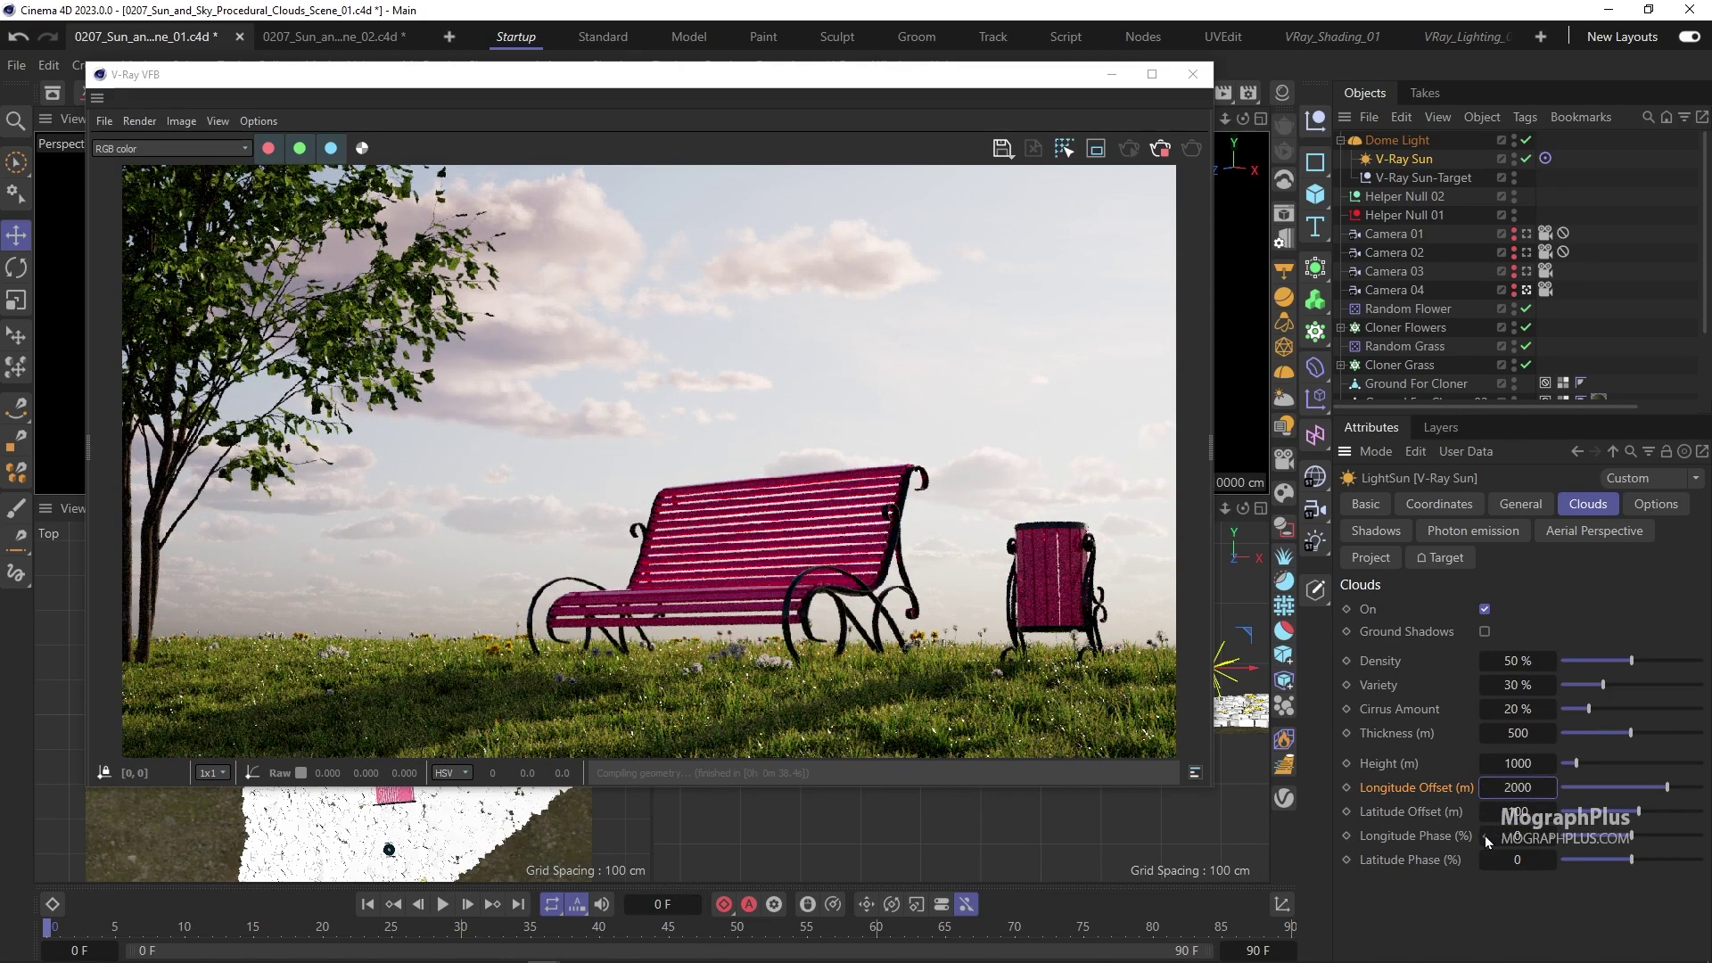
pyautogui.press('Return')
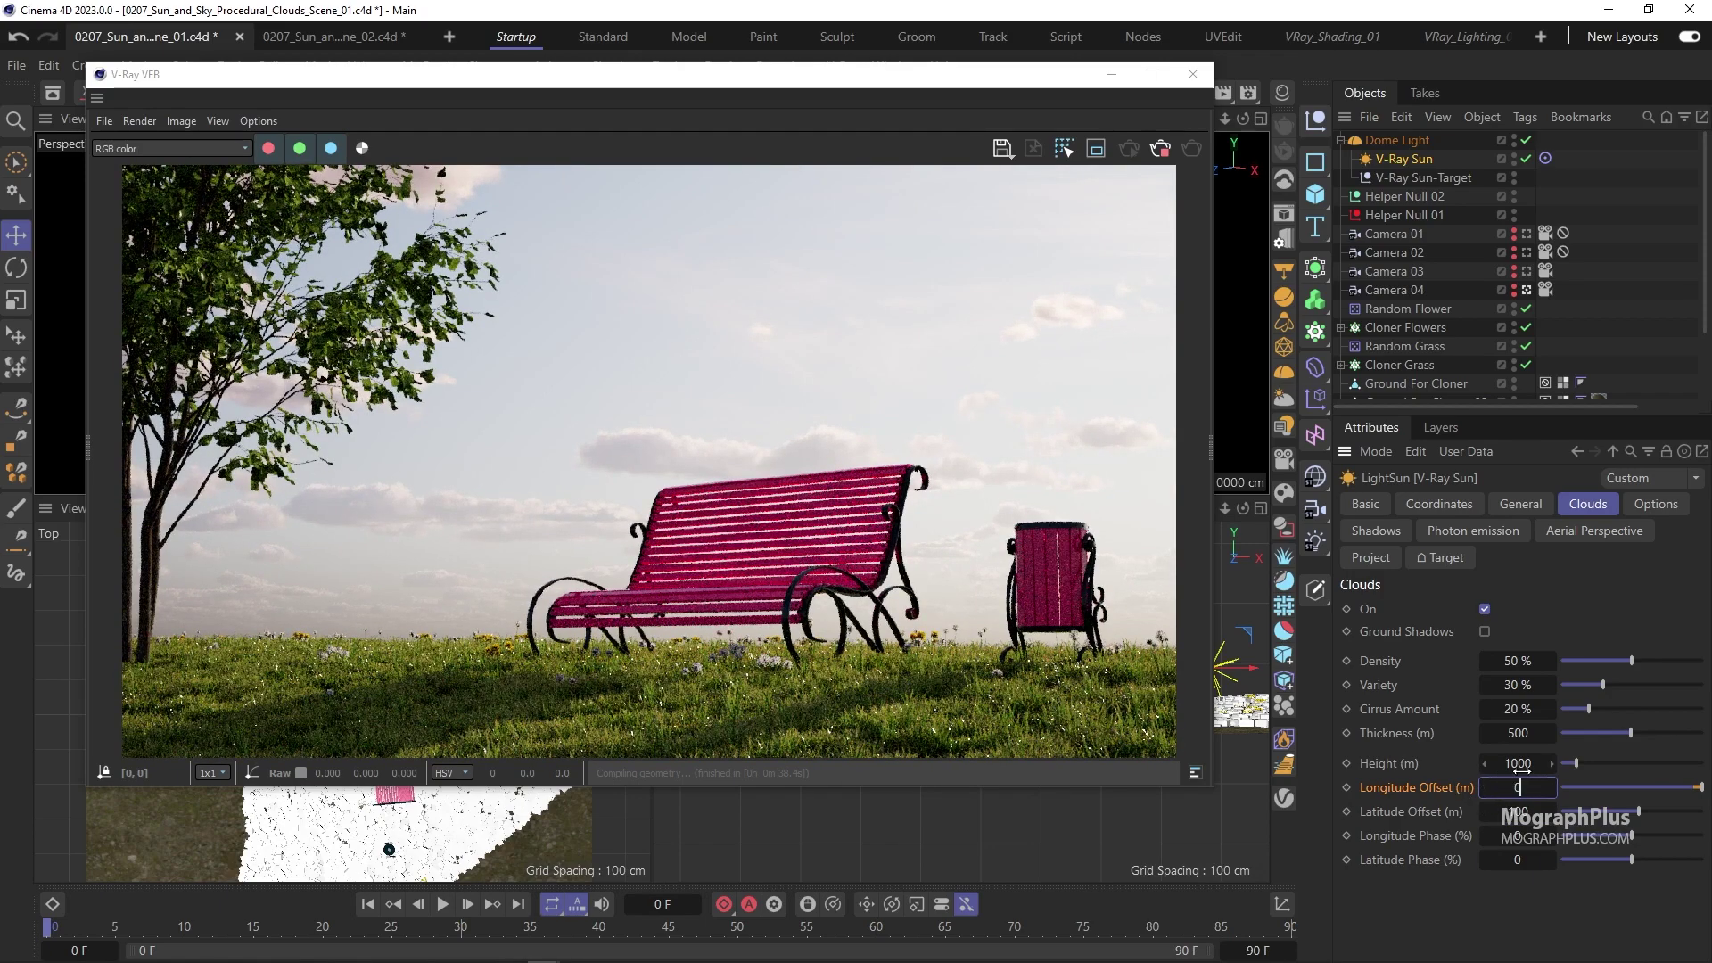
pyautogui.moveTo(1510, 775); pyautogui.dragTo(1480, 774)
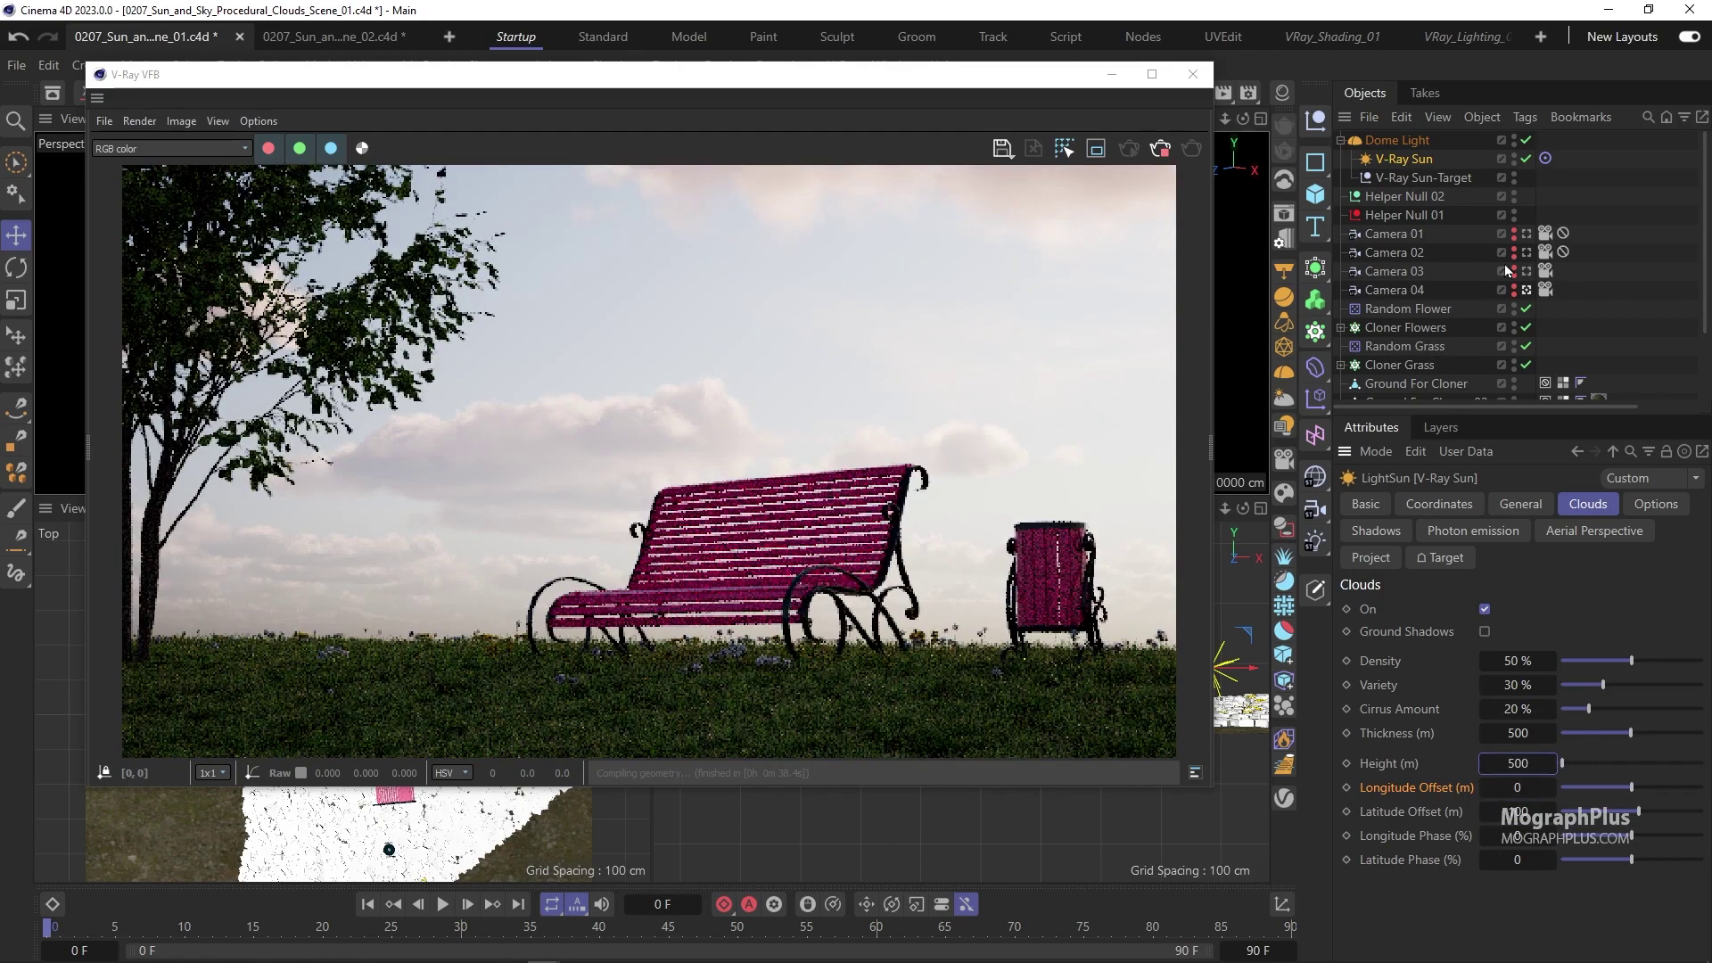
# - Render from Camera 02 and reselect the V-Ray Sun after viewing the Dome Light
pyautogui.click(1527, 254)
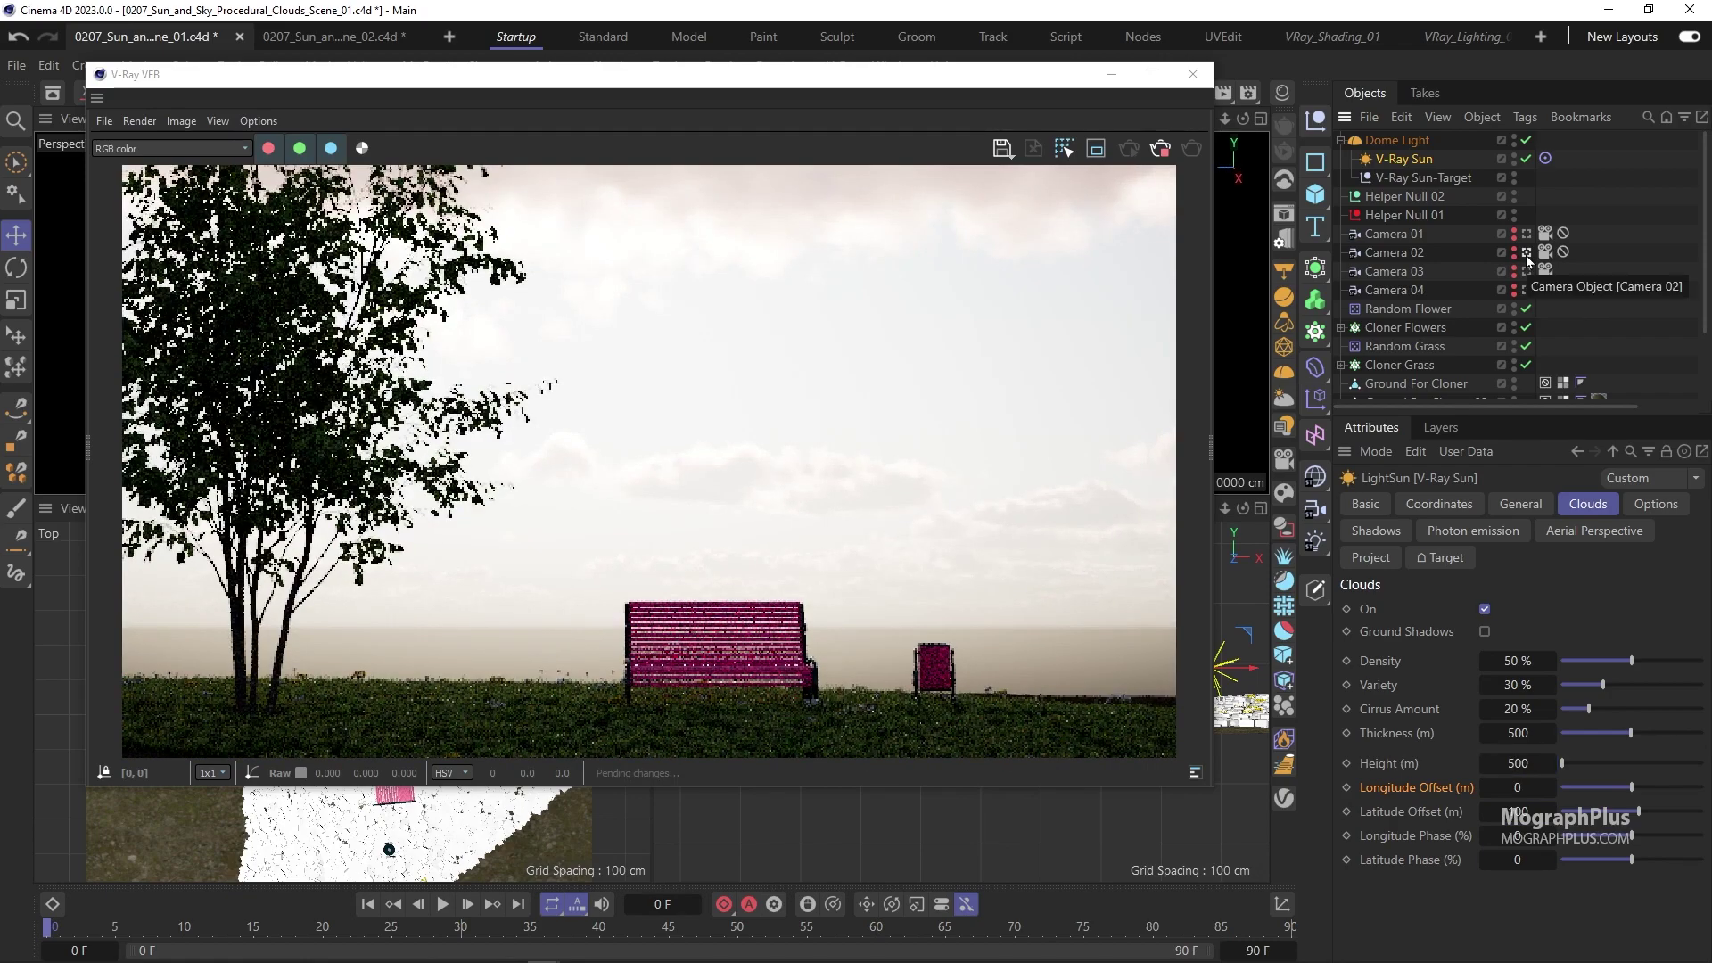
pyautogui.click(1405, 141)
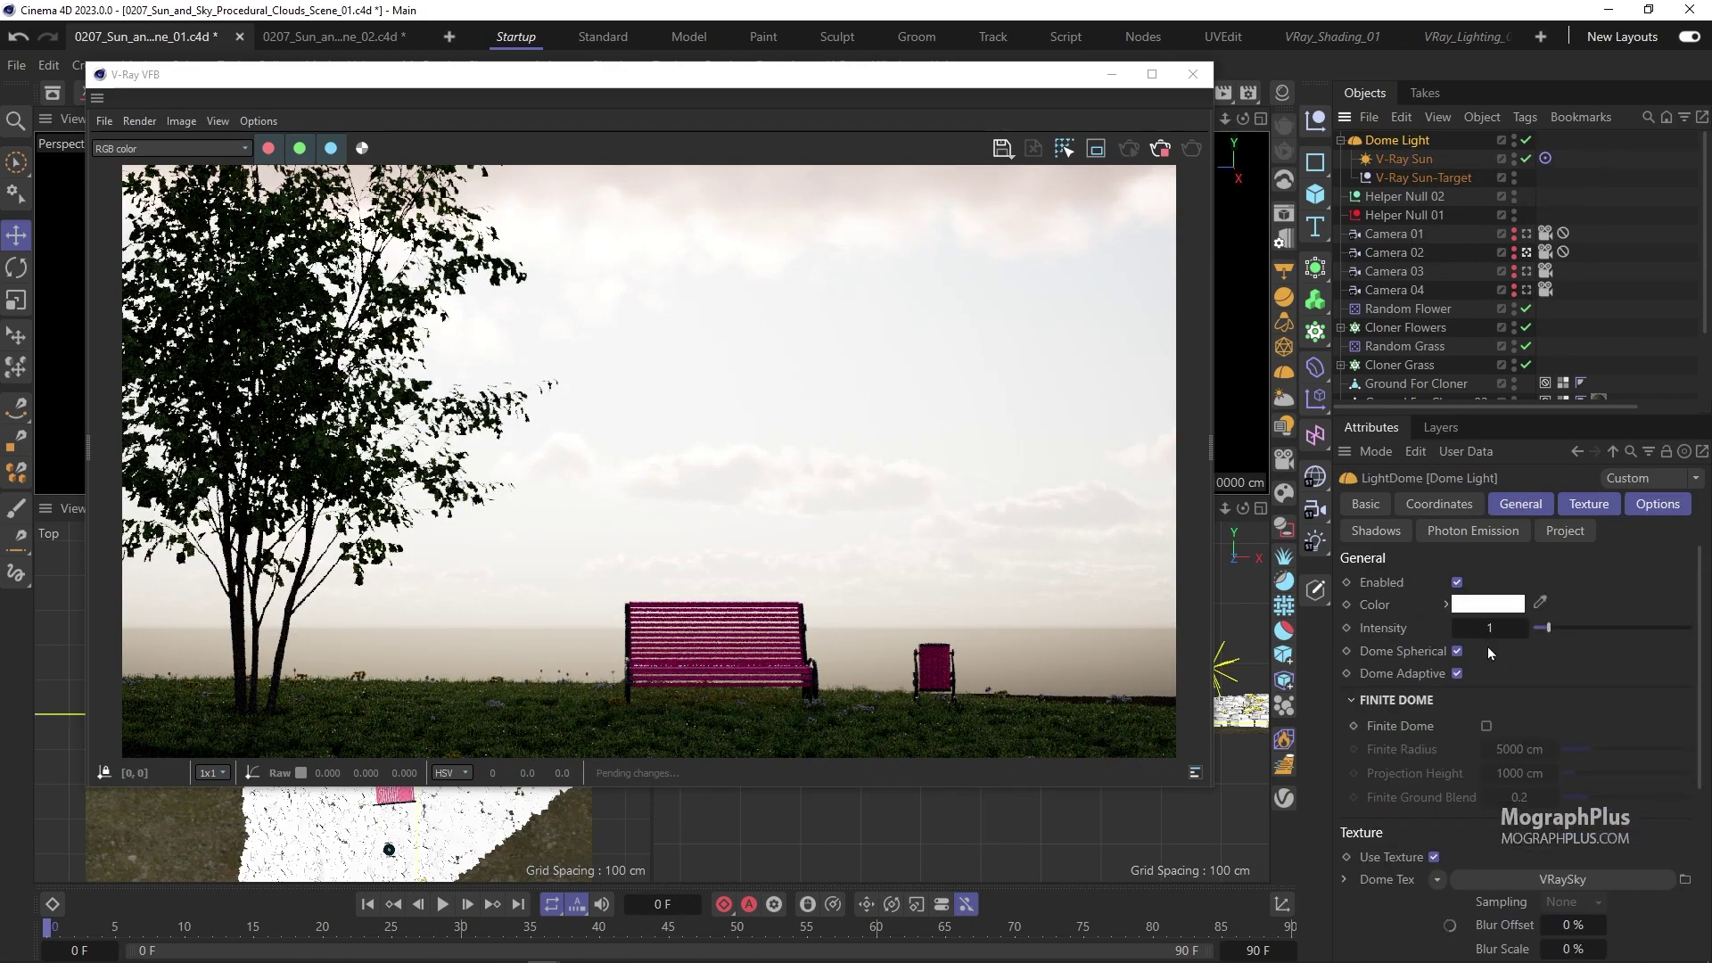
pyautogui.write('5')
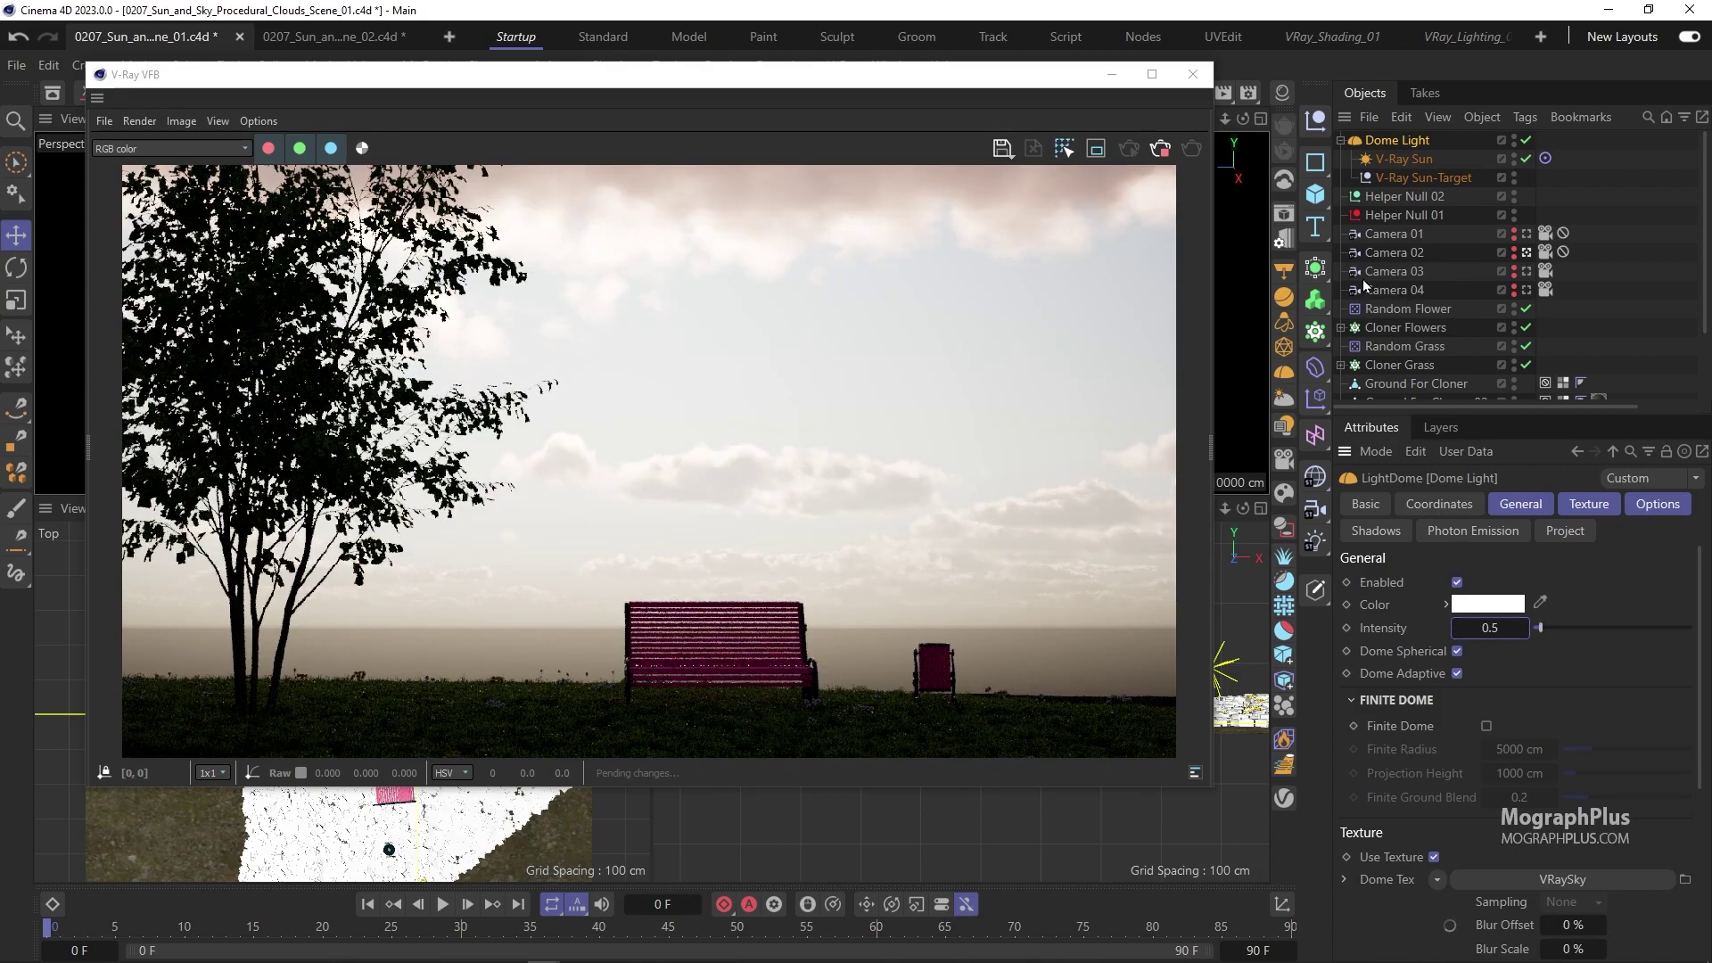
pyautogui.click(1402, 160)
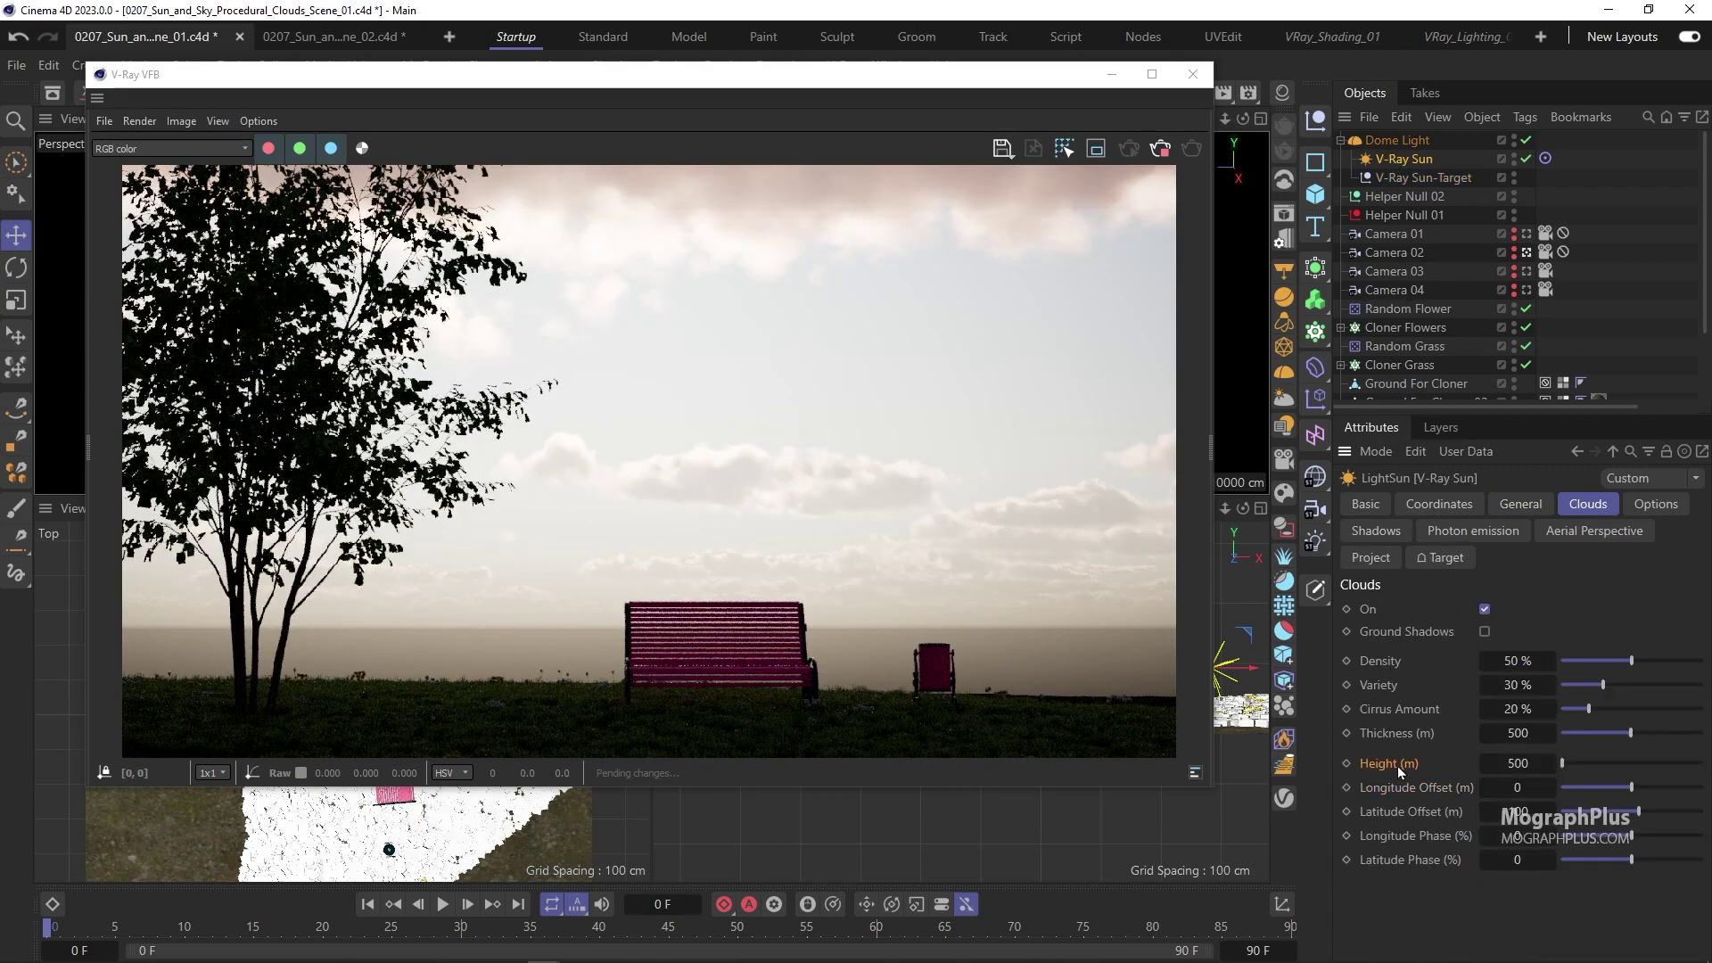
# - Try cloud Height values of 1000 m and 5000 m
pyautogui.click(1519, 764)
pyautogui.write('1000')
pyautogui.press('Return')
pyautogui.write('2000')
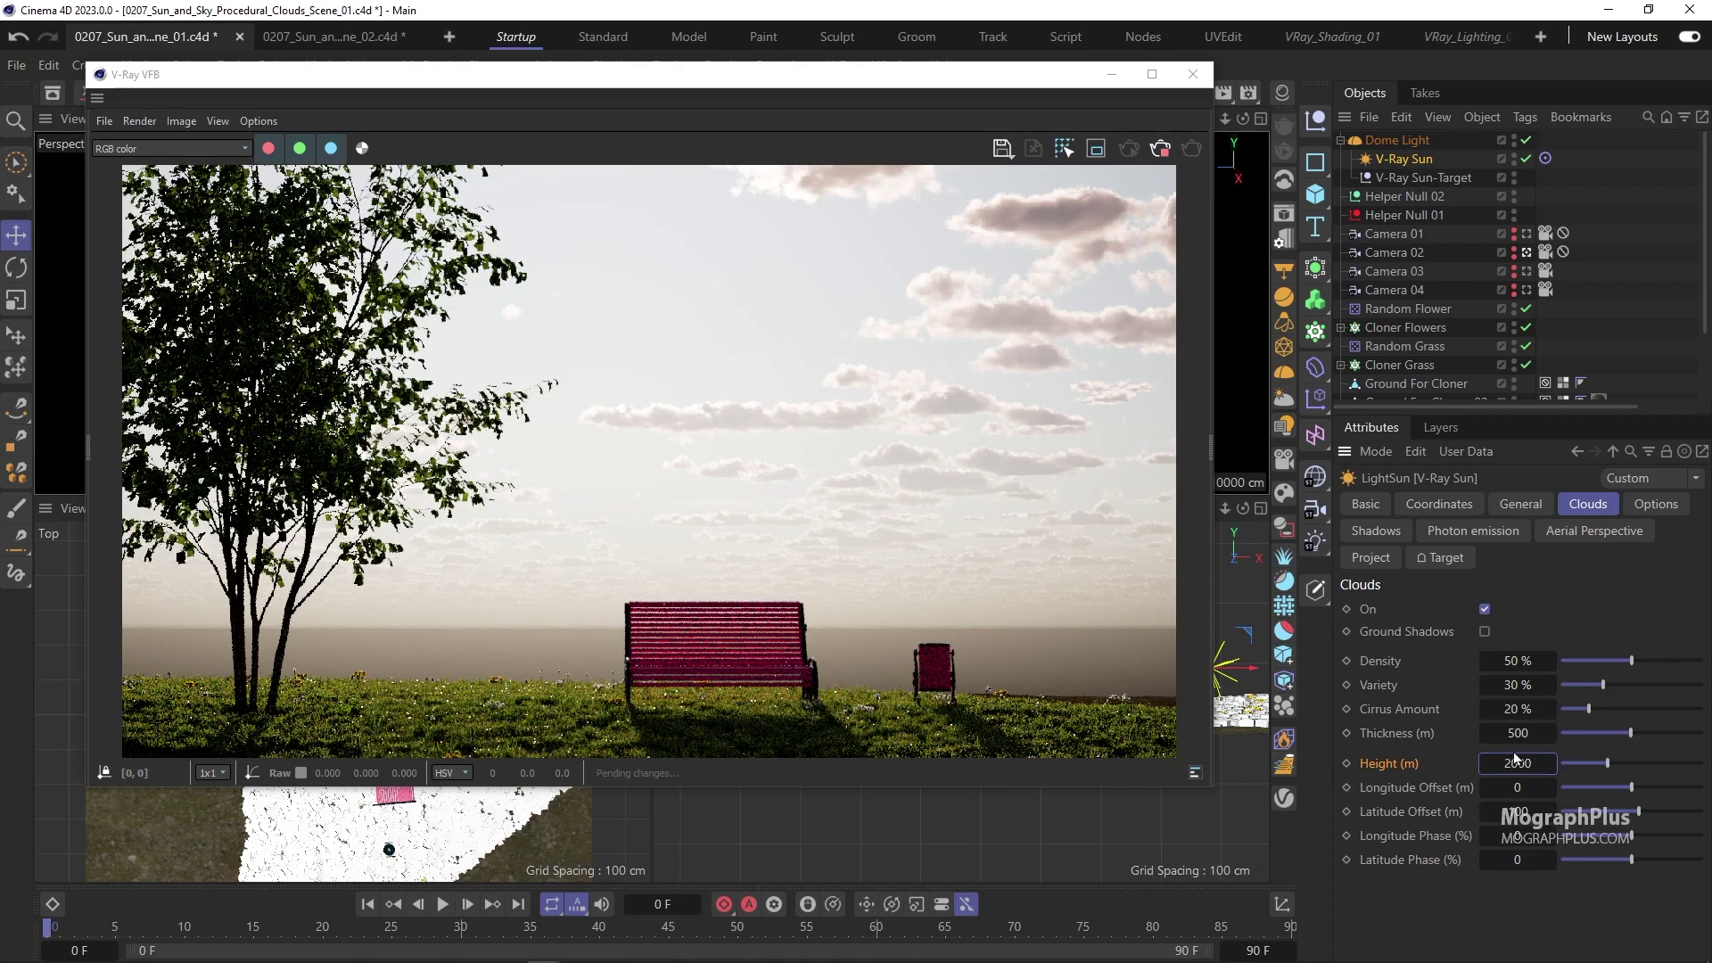
pyautogui.press('BackSpace')
pyautogui.press('BackSpace')
pyautogui.press('BackSpace')
pyautogui.press('BackSpace')
pyautogui.write('5000')
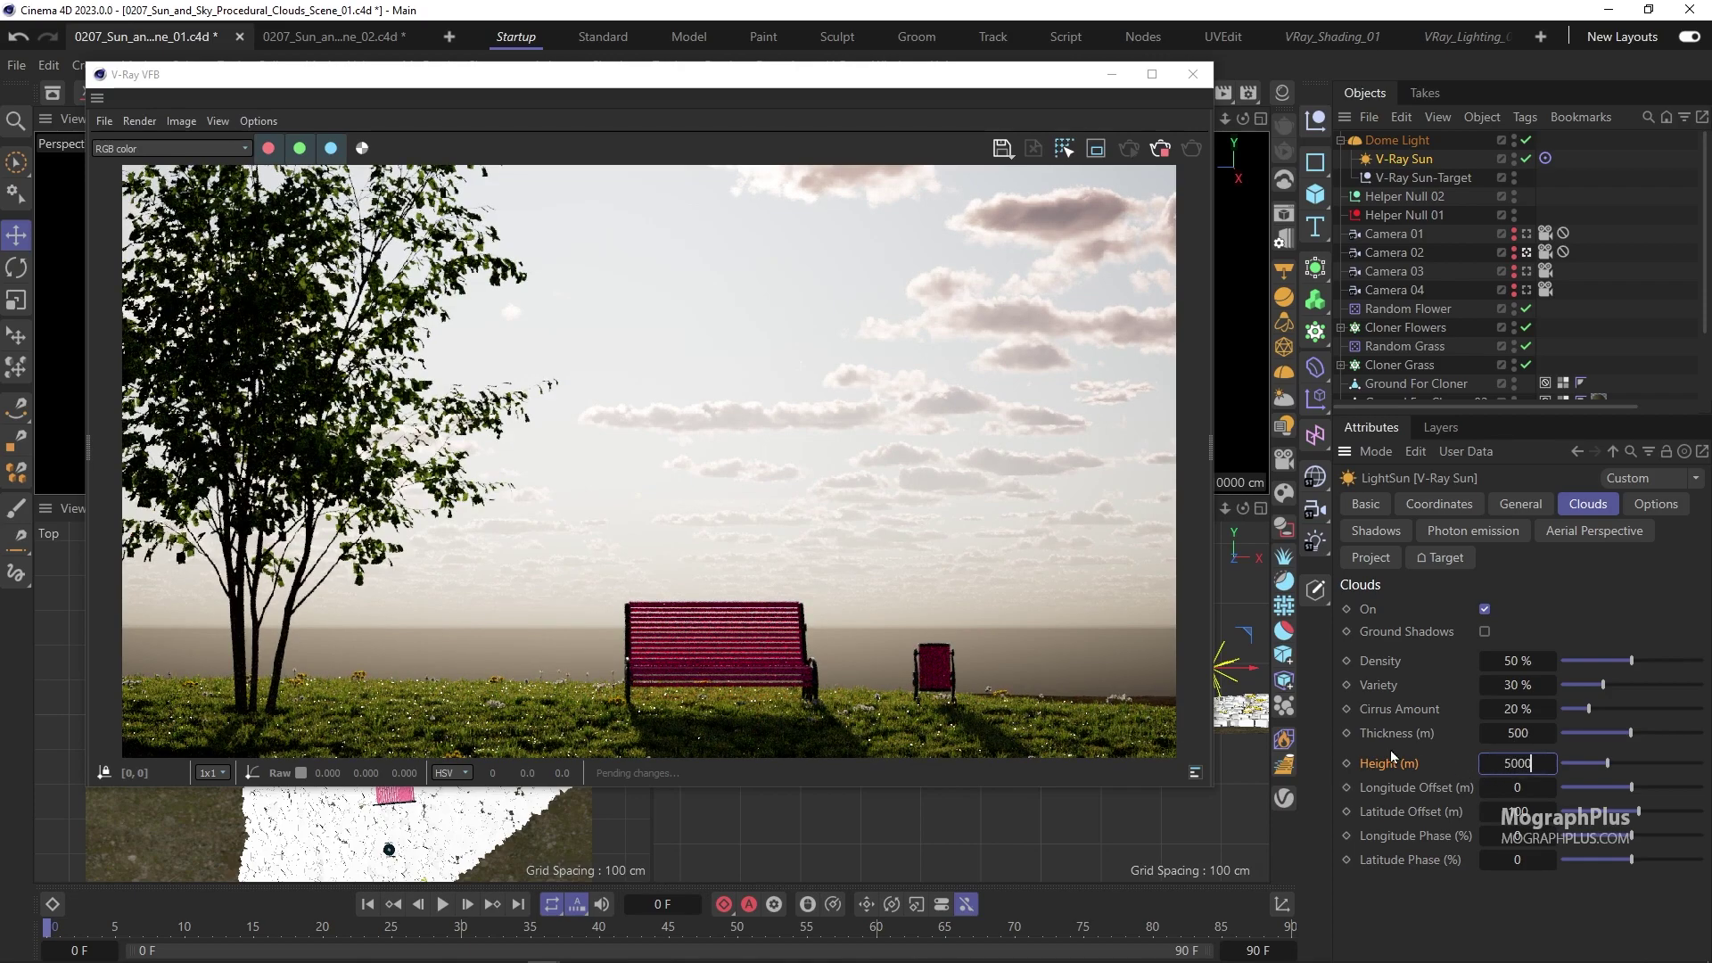
pyautogui.press('Return')
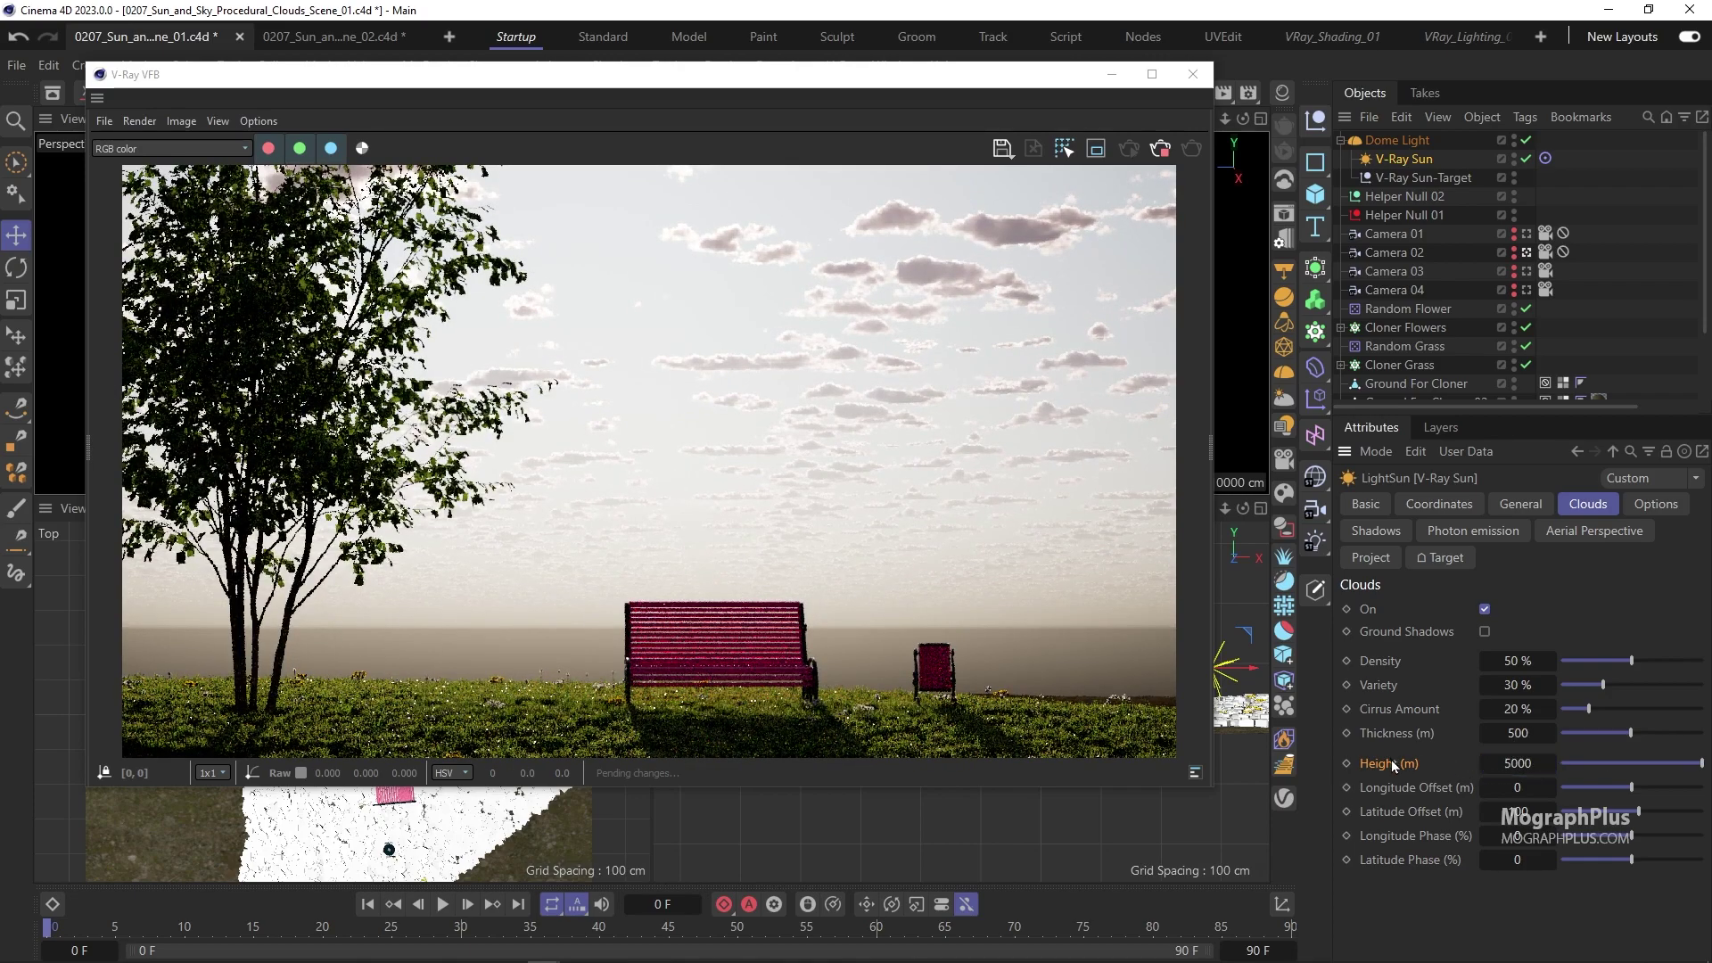
# - Reset cloud Height to its default 1000 m and render from Camera 04
pyautogui.rightClick(1391, 760)
pyautogui.click(1462, 718)
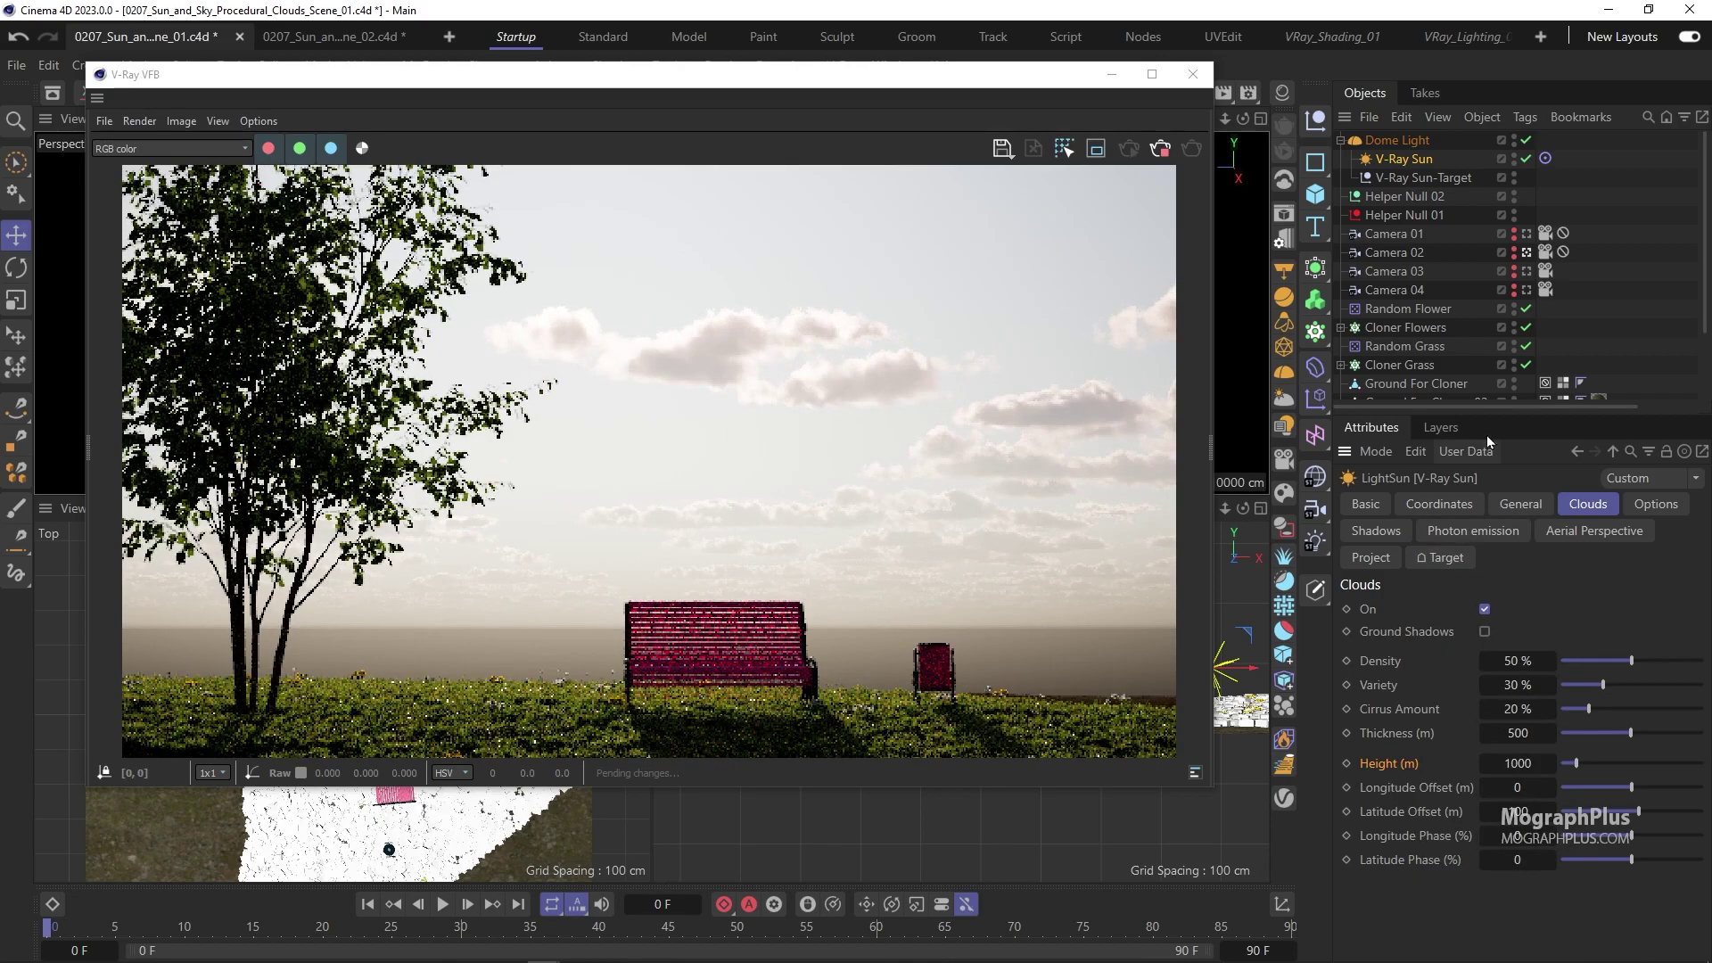
pyautogui.click(1527, 291)
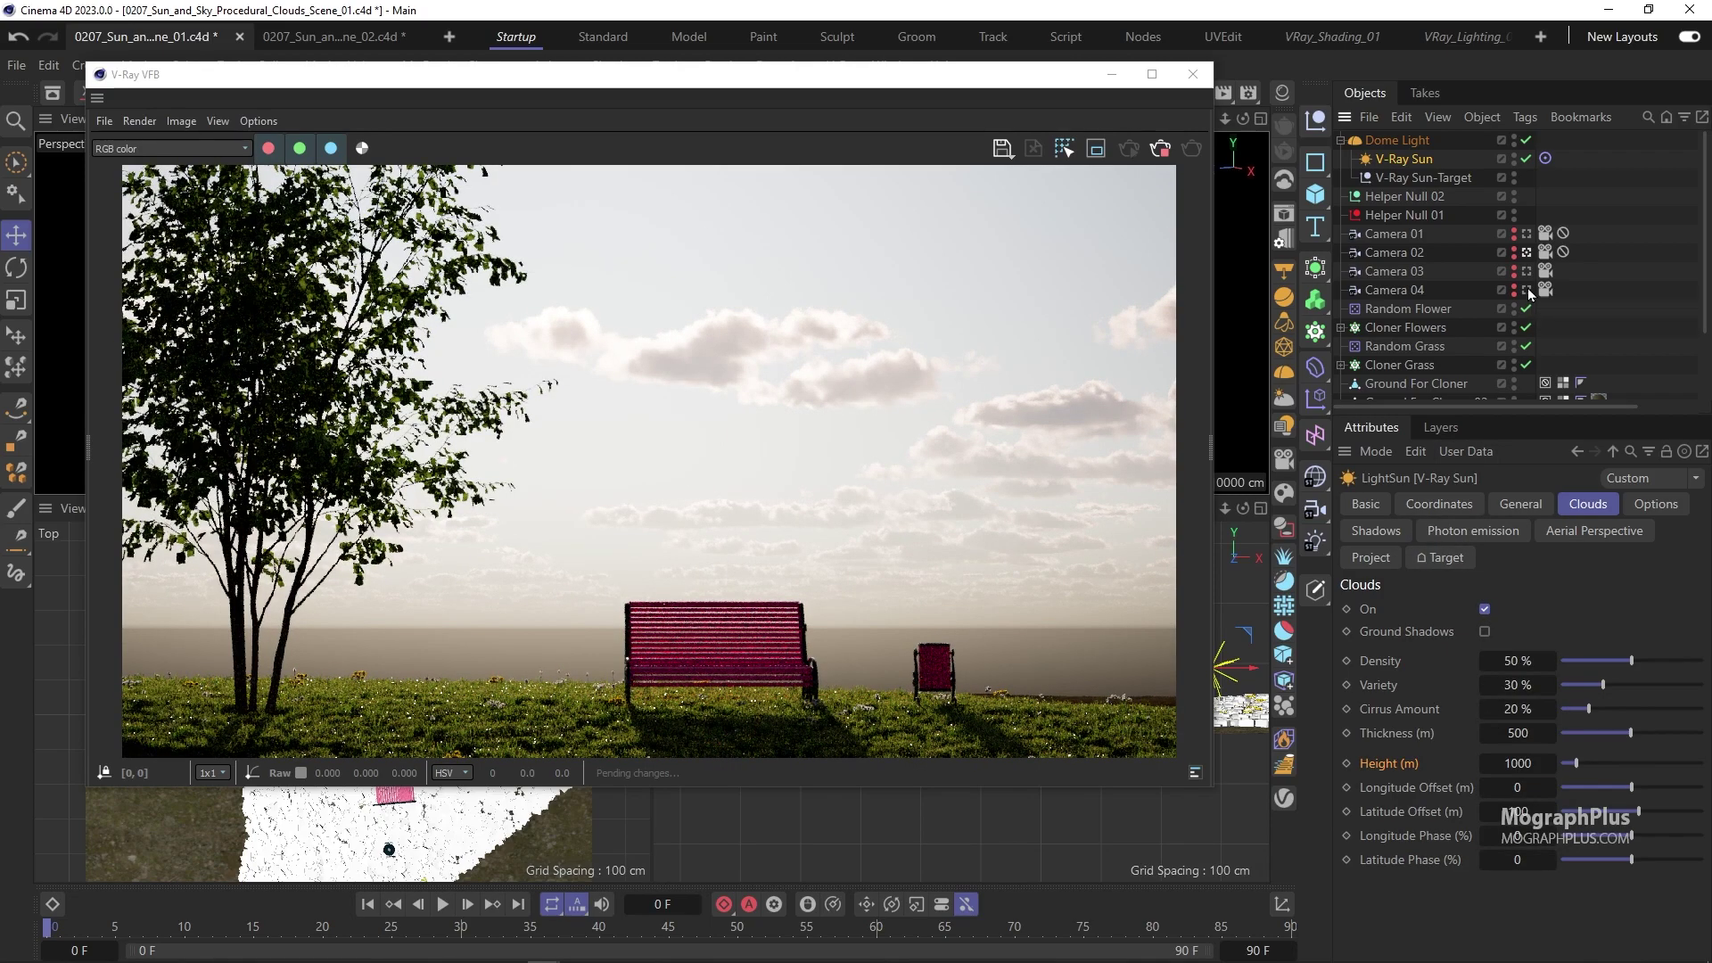
# - Set the Dome Light intensity to 1
pyautogui.click(1397, 140)
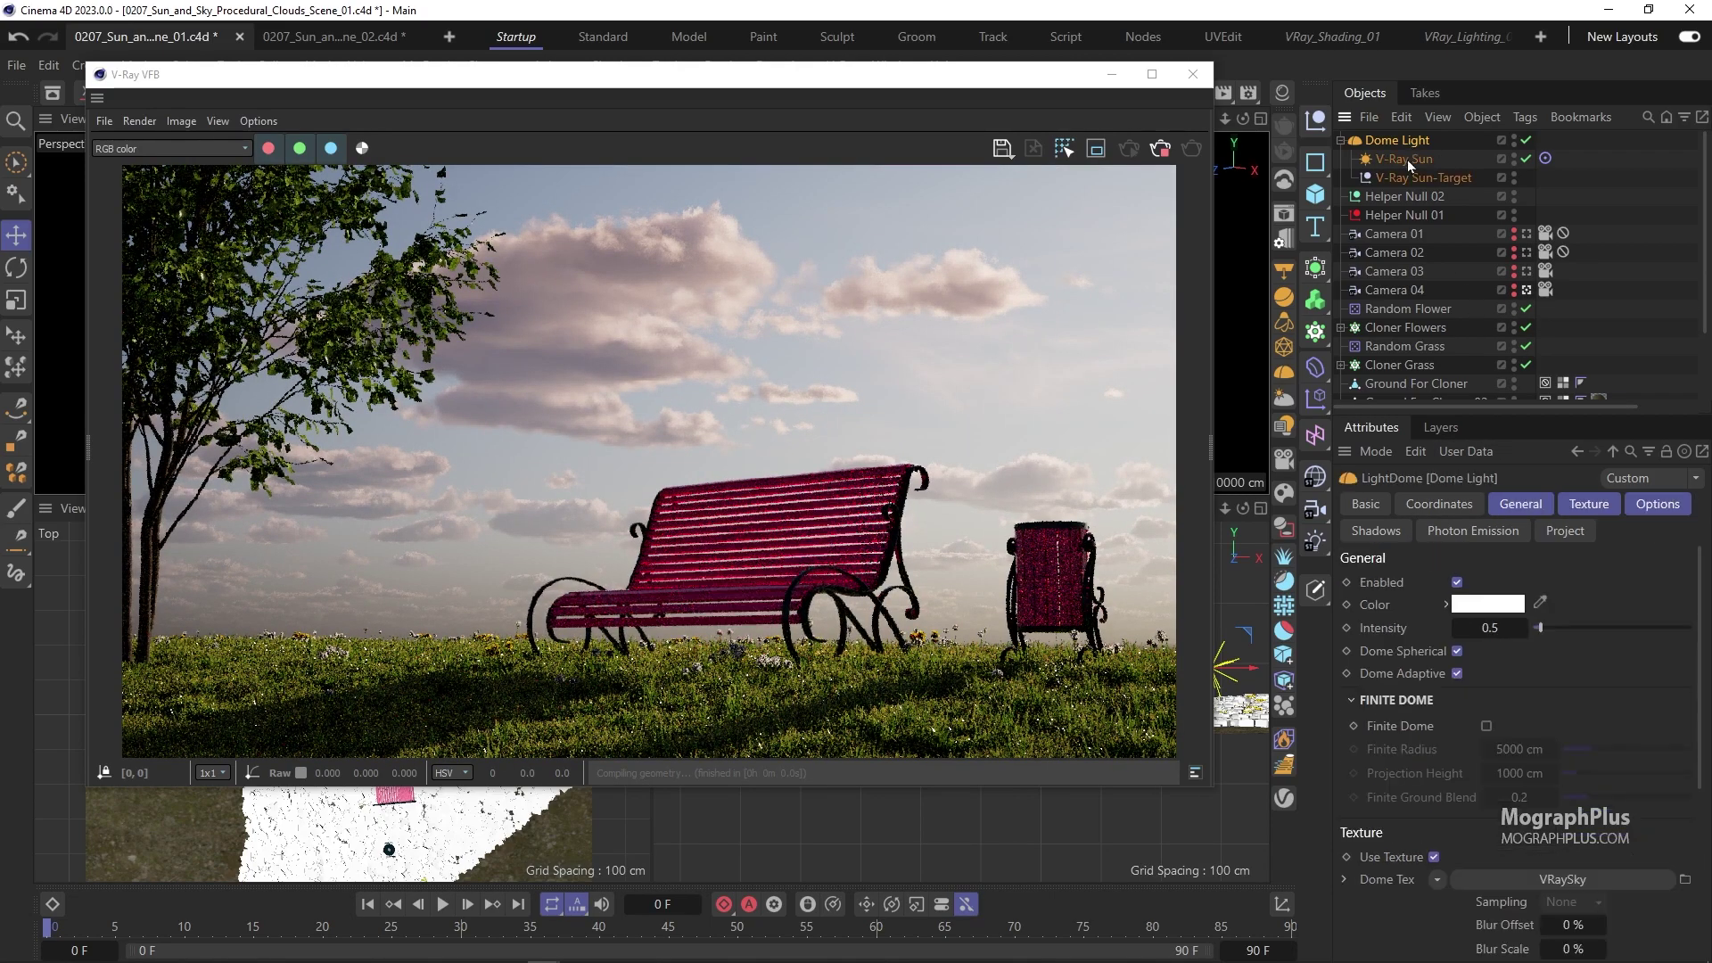
pyautogui.click(1489, 628)
pyautogui.write('1')
pyautogui.press('Return')
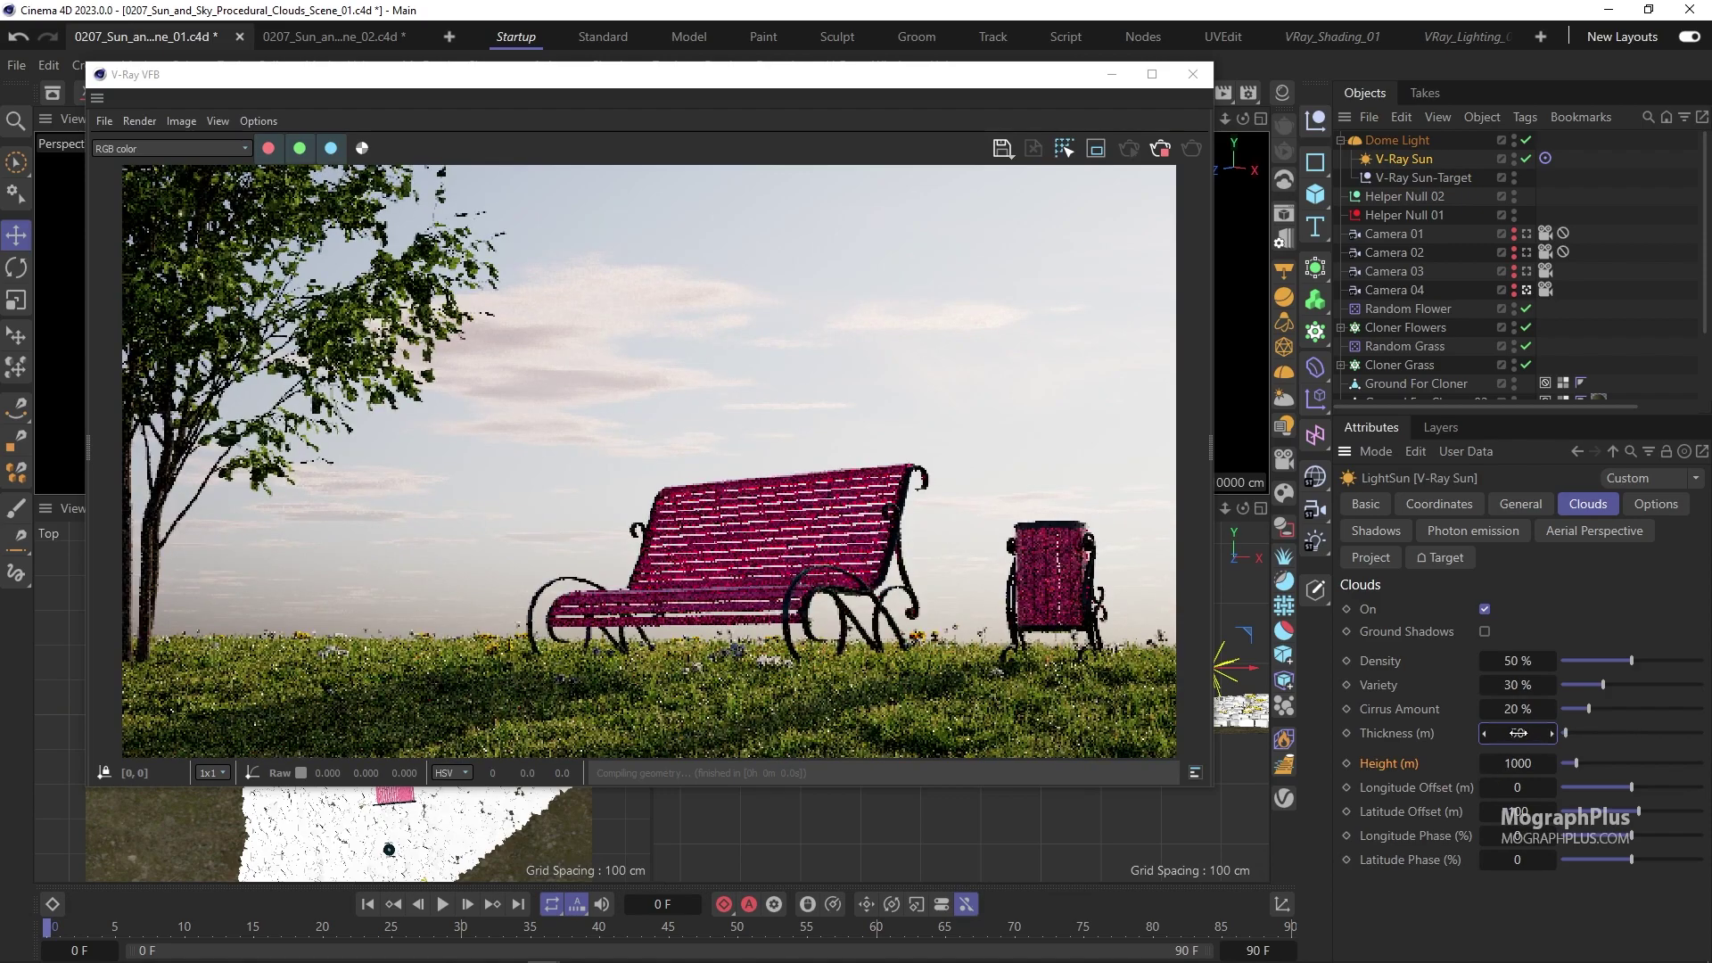
# - Try cloud Thickness values of 20, 200 and 500
pyautogui.write('20')
pyautogui.press('Return')
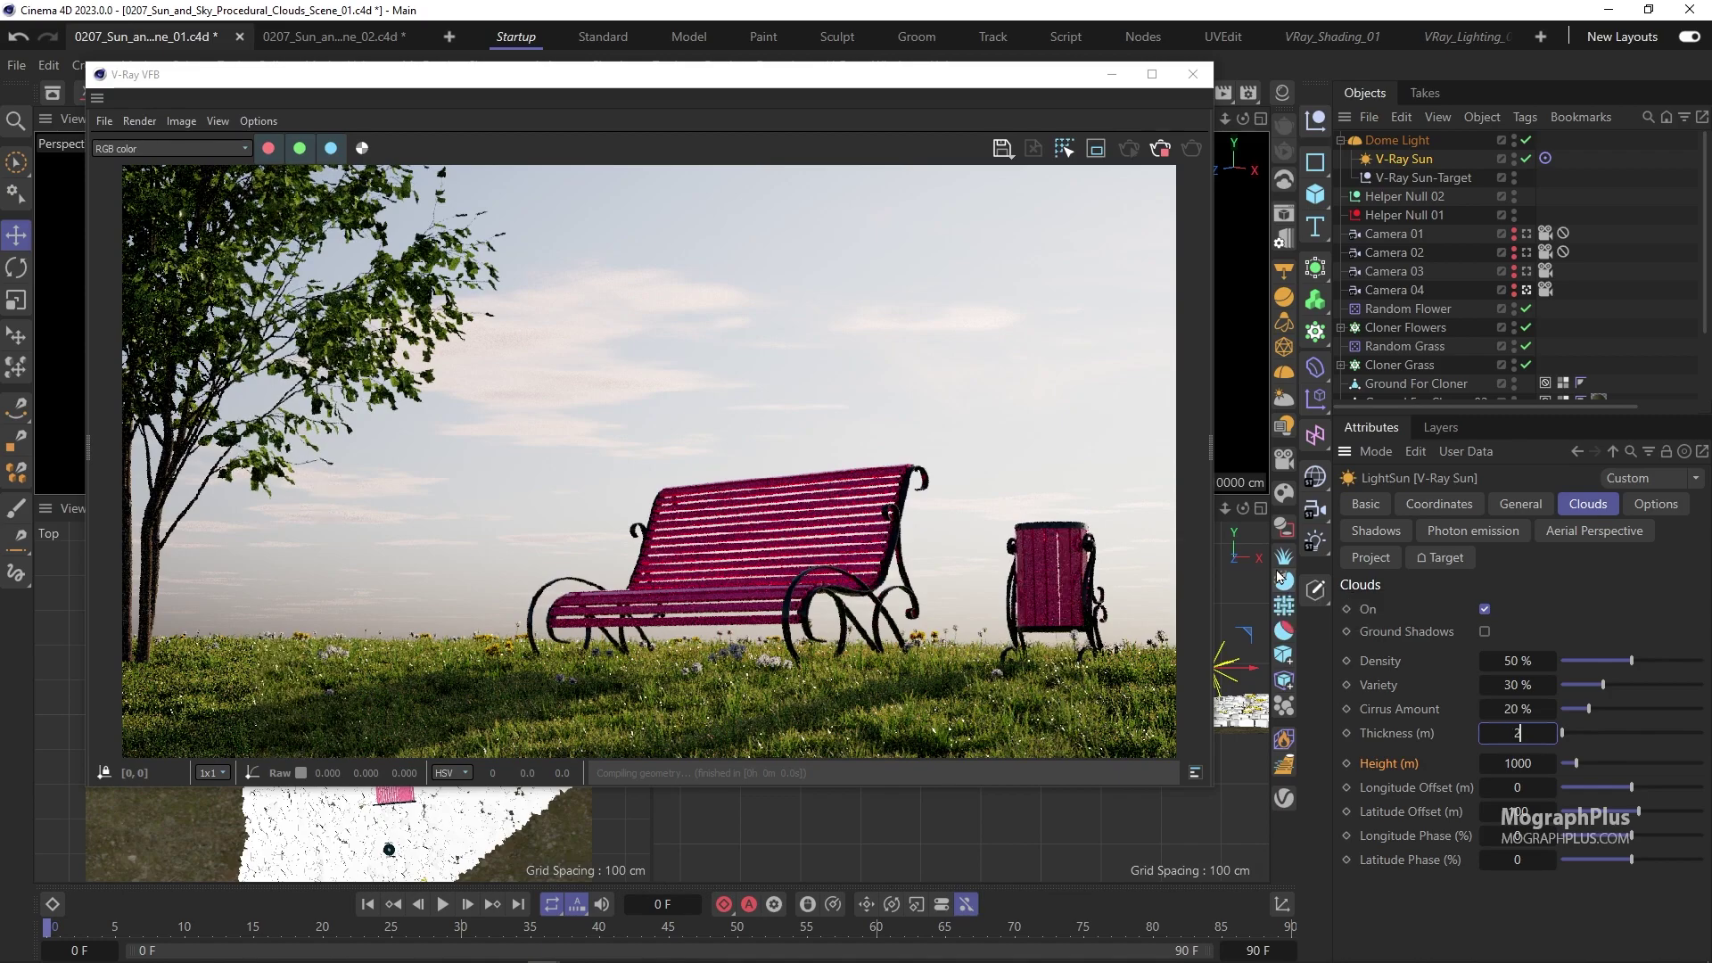
pyautogui.write('200')
pyautogui.press('Return')
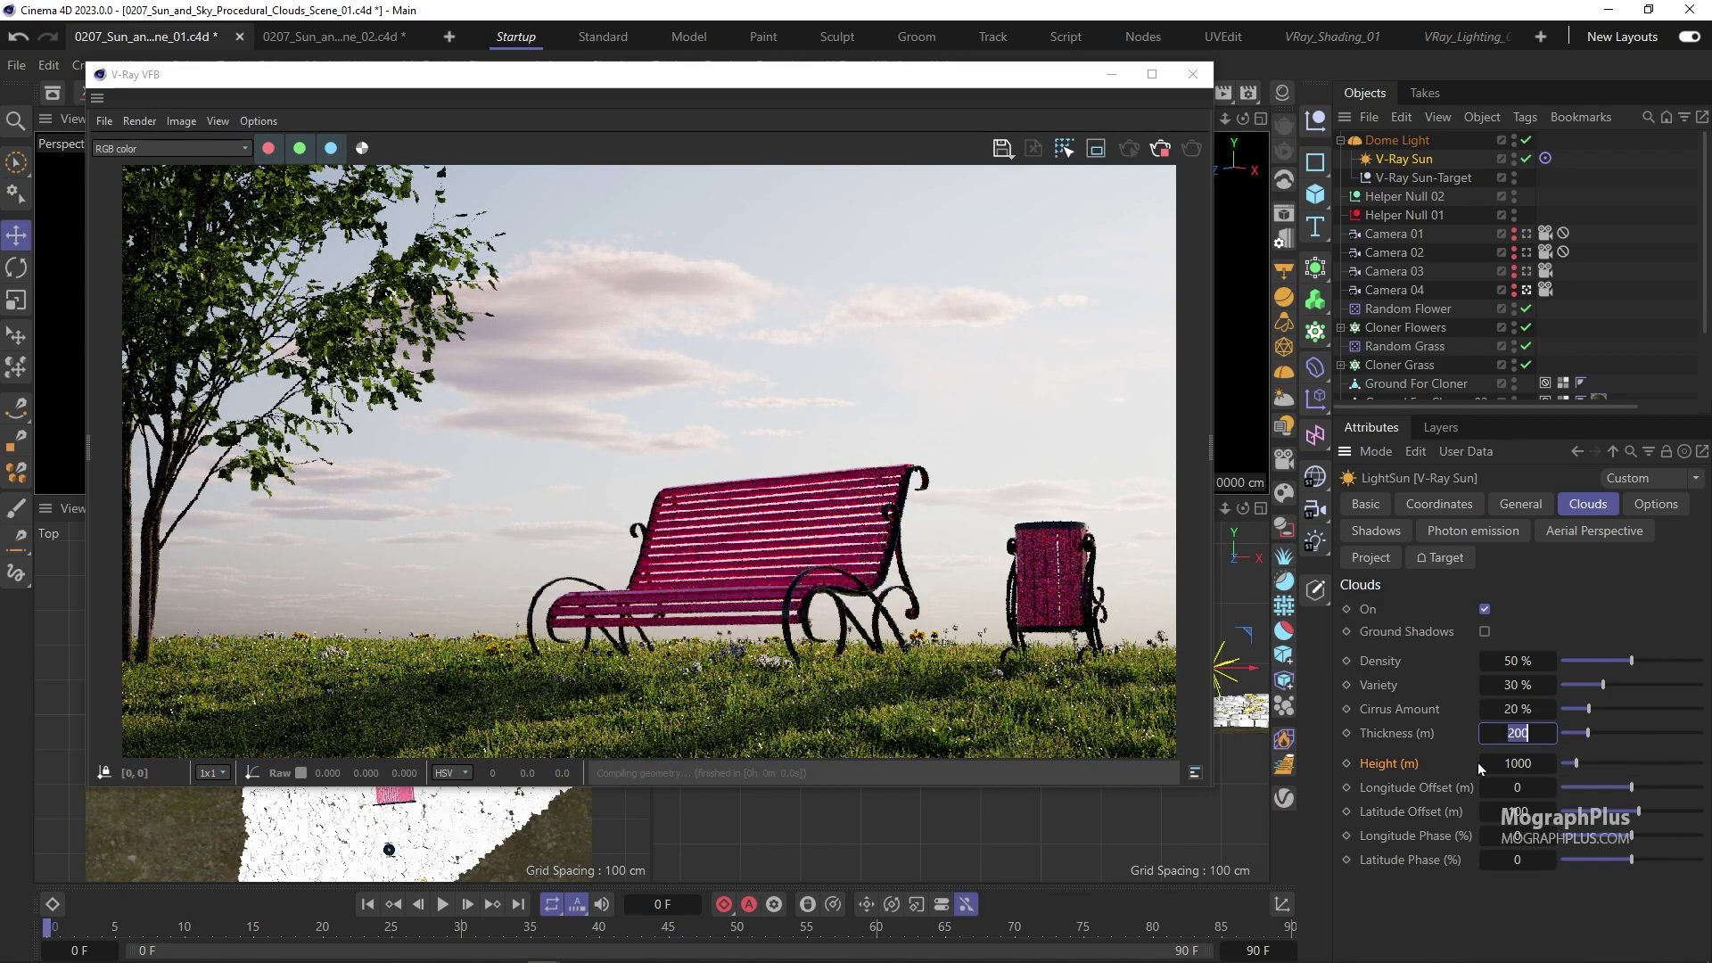
pyautogui.write('500')
pyautogui.press('Return')
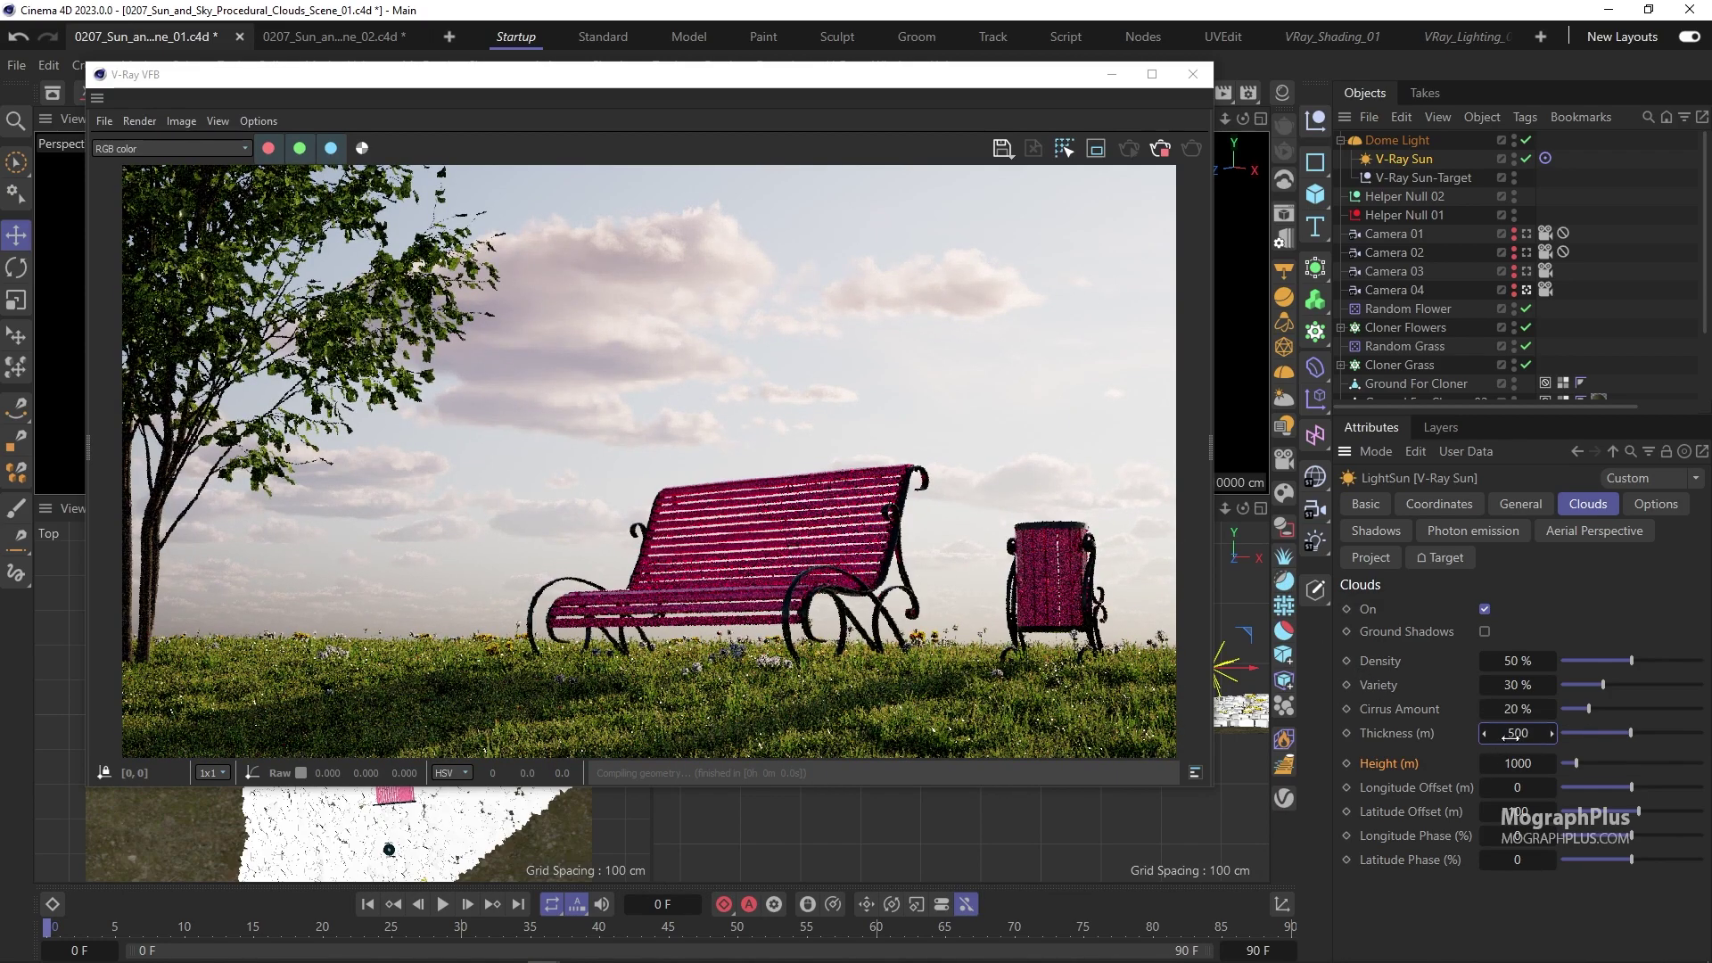
# - Try cloud Thickness 100 and then 1000, and bring up the Thickness options
pyautogui.write('75')
pyautogui.press('BackSpace')
pyautogui.press('BackSpace')
pyautogui.write('100')
pyautogui.press('Return')
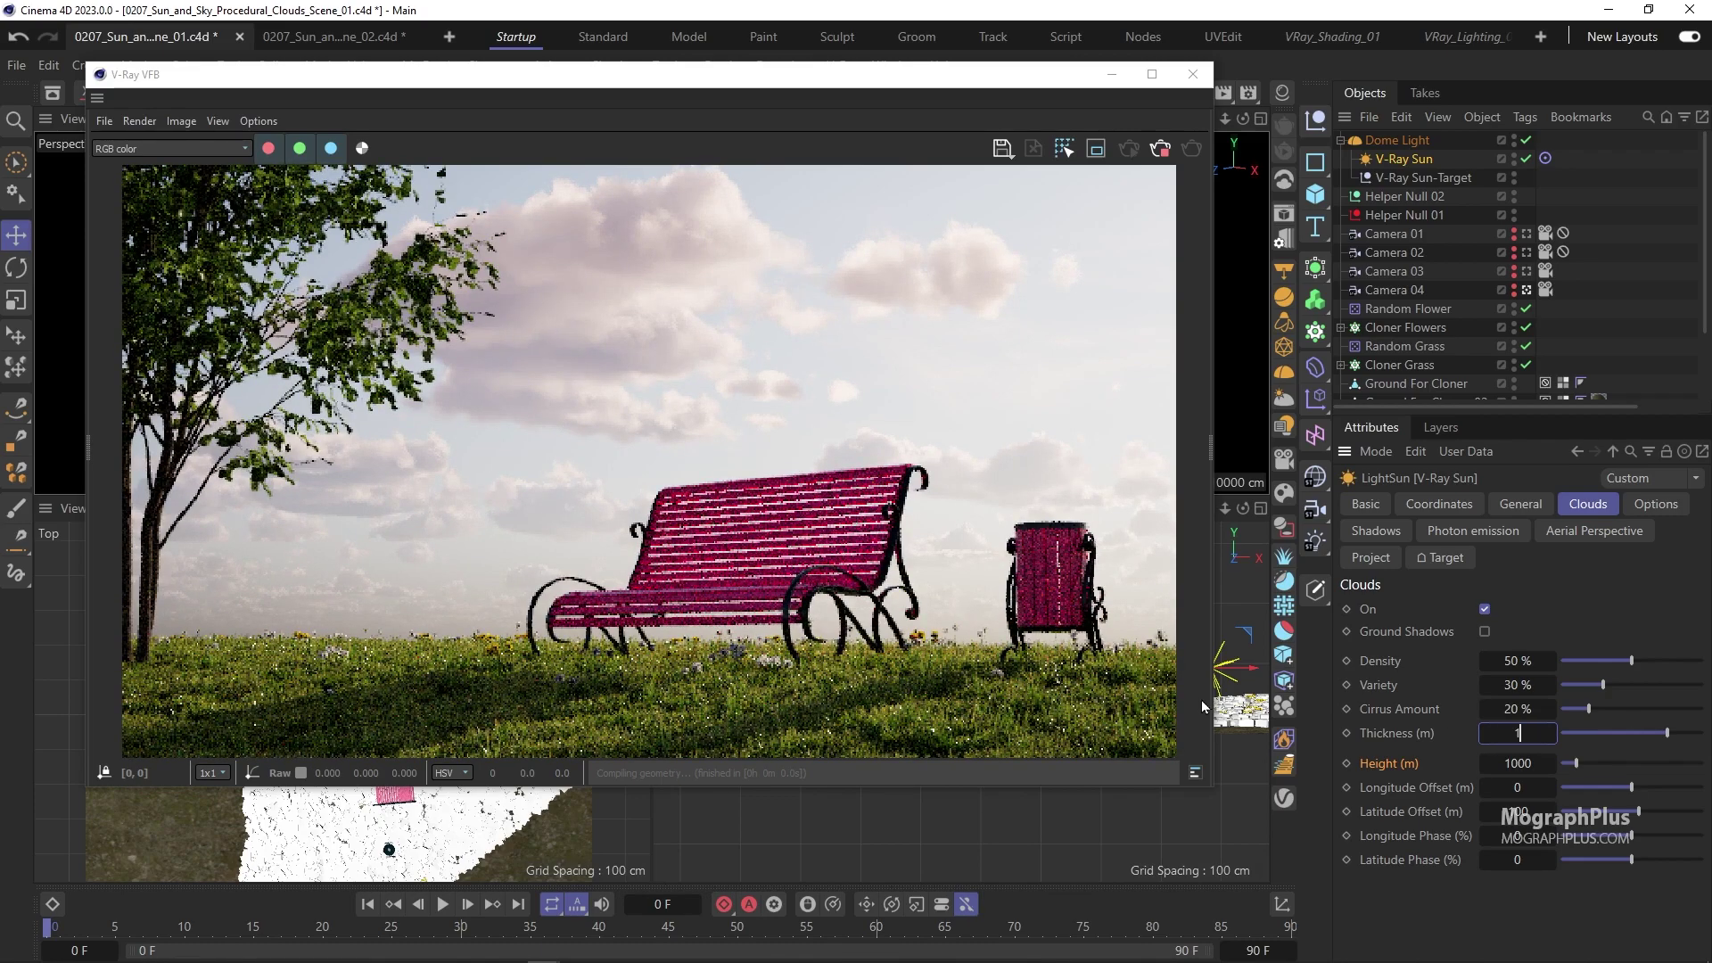
pyautogui.write('00')
pyautogui.press('Return')
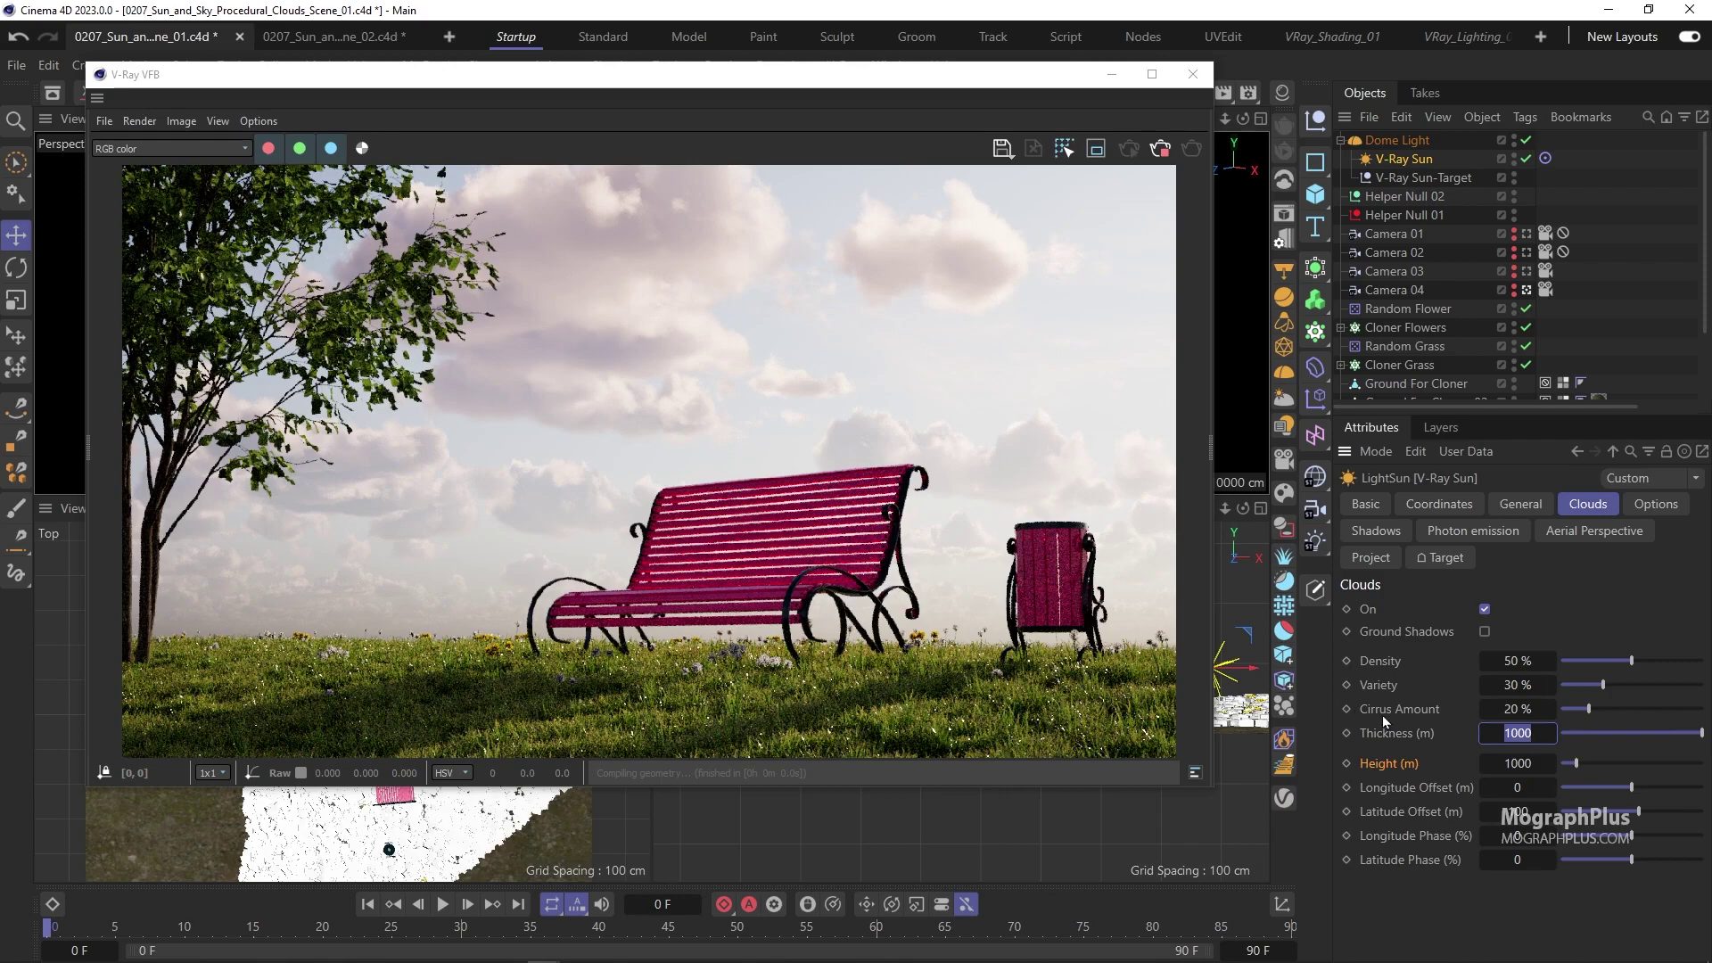
pyautogui.rightClick(1441, 733)
# - Reset cloud Thickness to its 500 m default and try Latitude Phase 65
pyautogui.click(1559, 718)
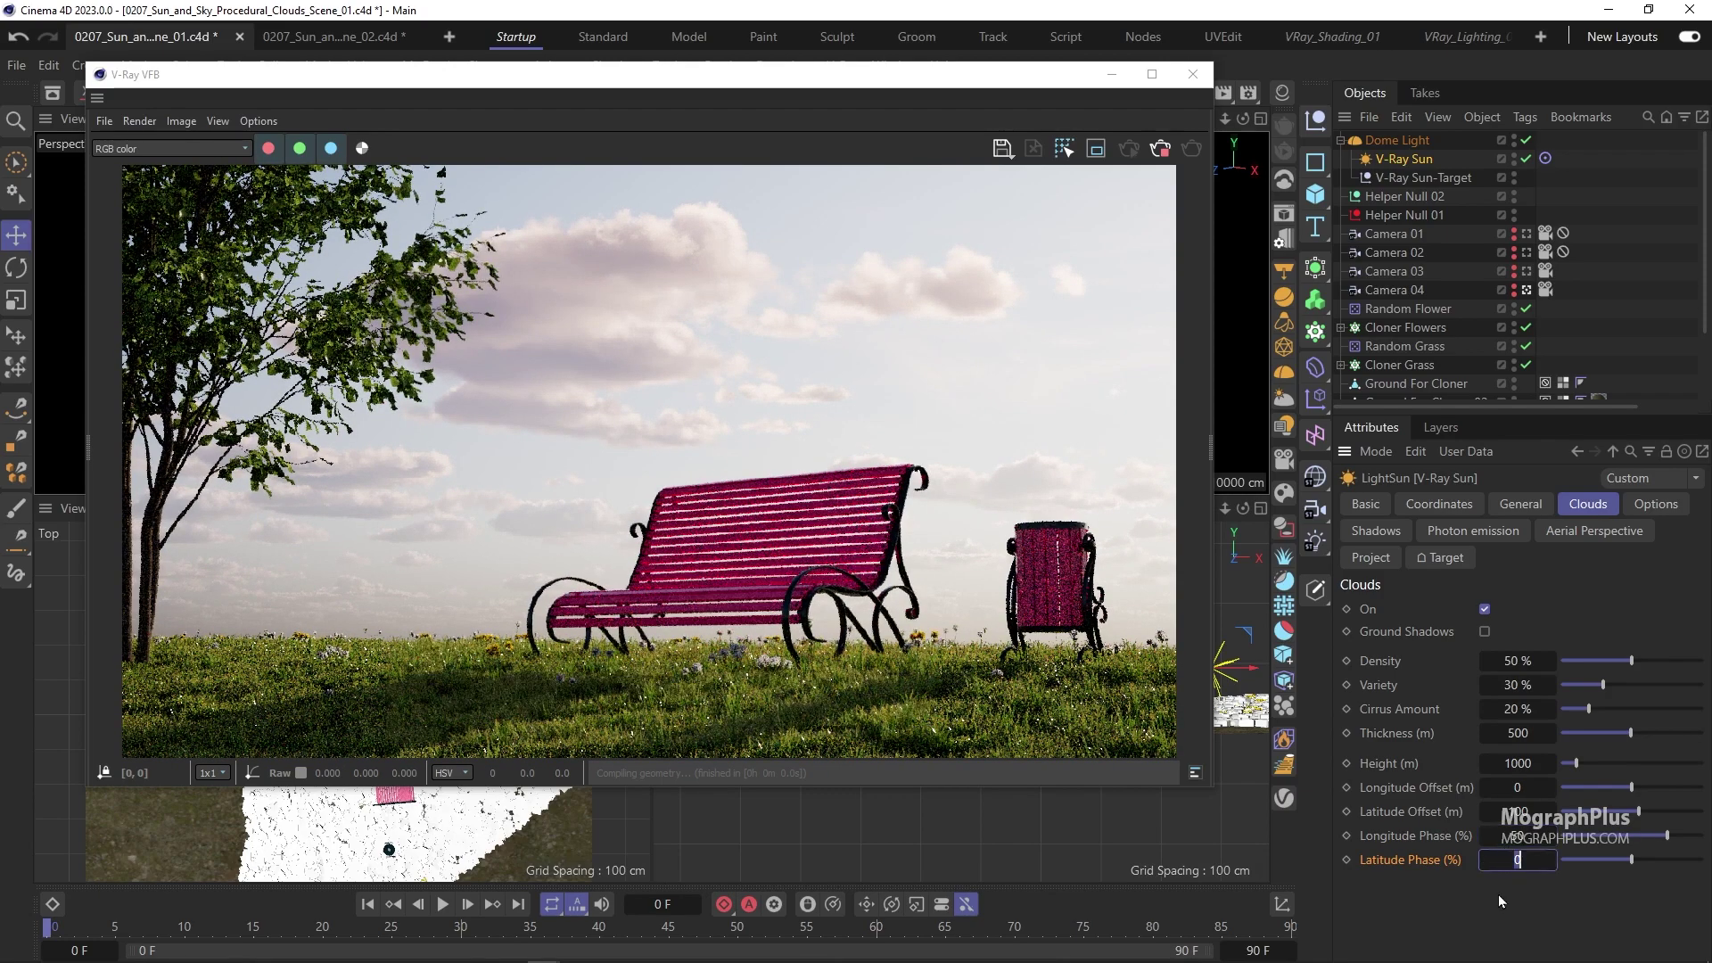
pyautogui.write('65')
pyautogui.press('Return')
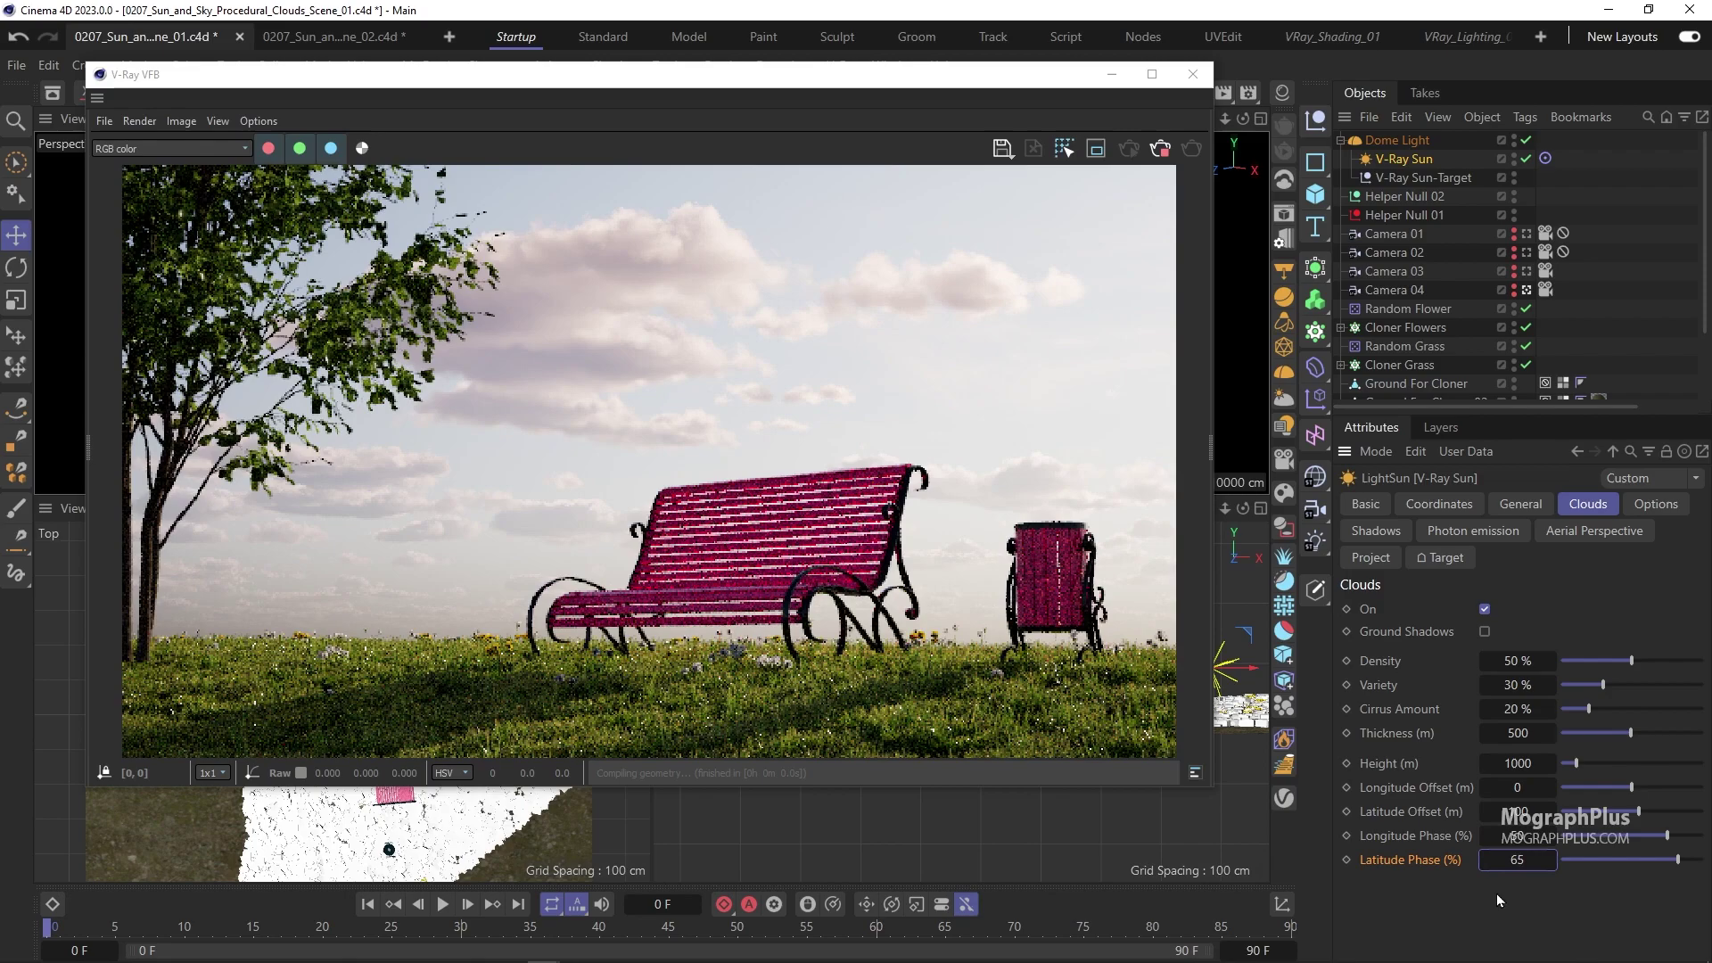
# - Set both Longitude Phase and Latitude Phase back to 0
pyautogui.hotkey('shift', 'Tab')
pyautogui.write('0')
pyautogui.press('Return')
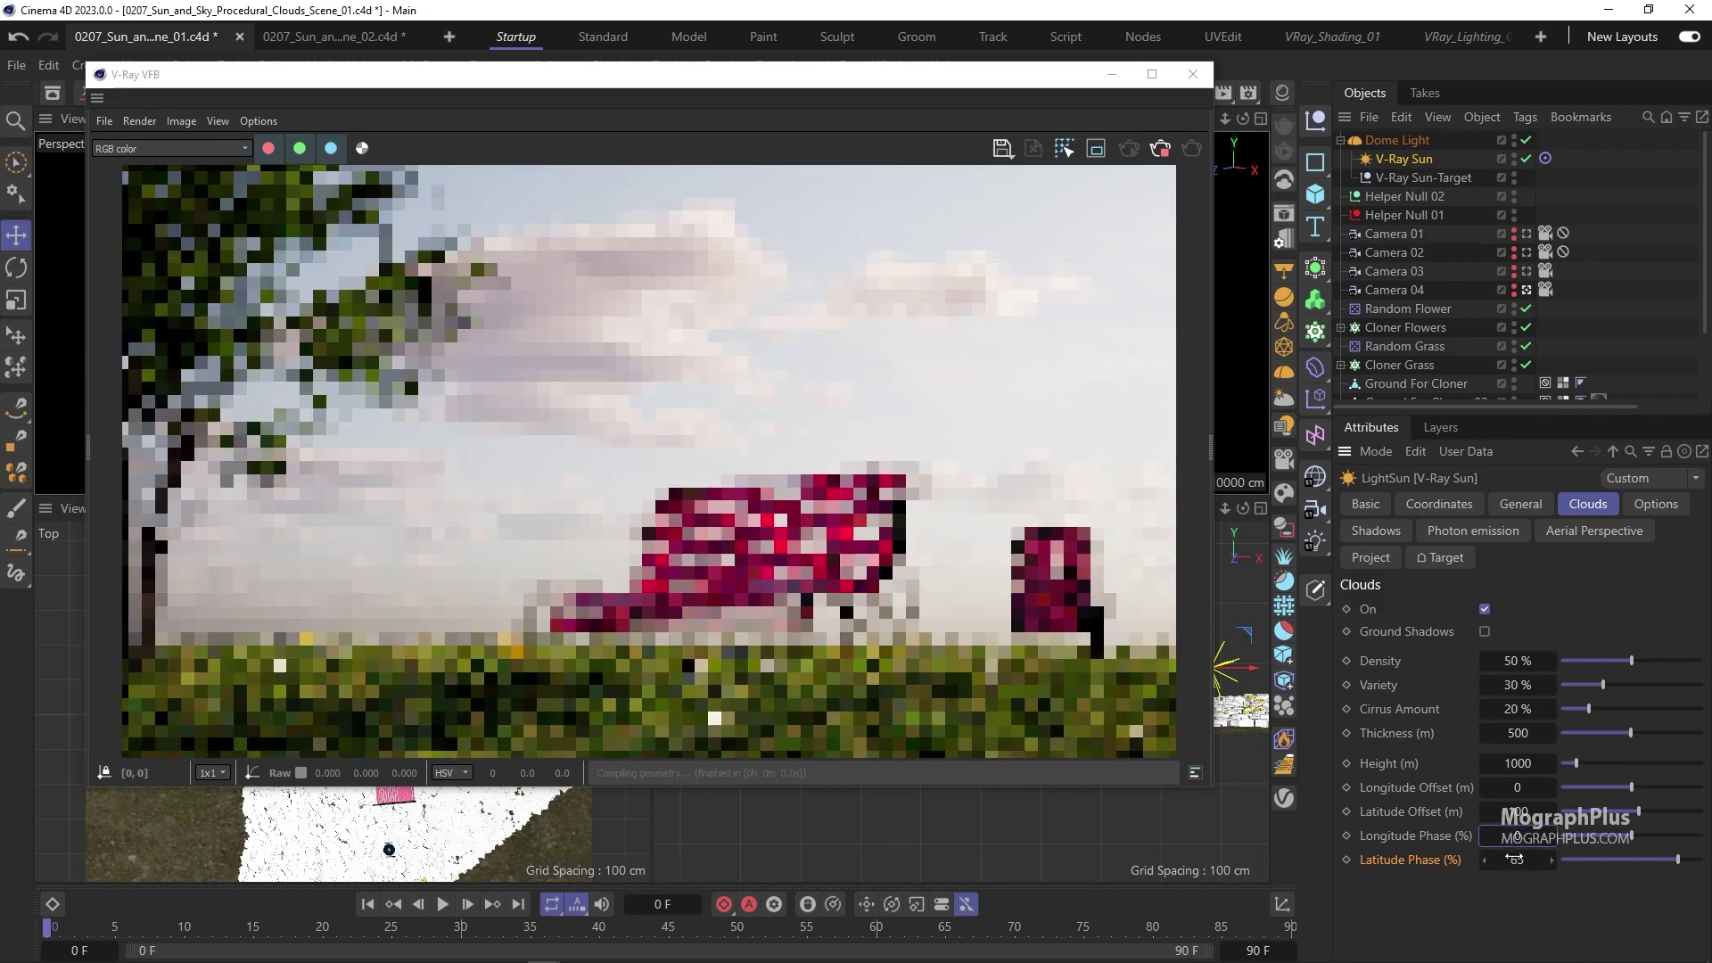
pyautogui.doubleClick(1519, 860)
pyautogui.write('0')
pyautogui.press('Return')
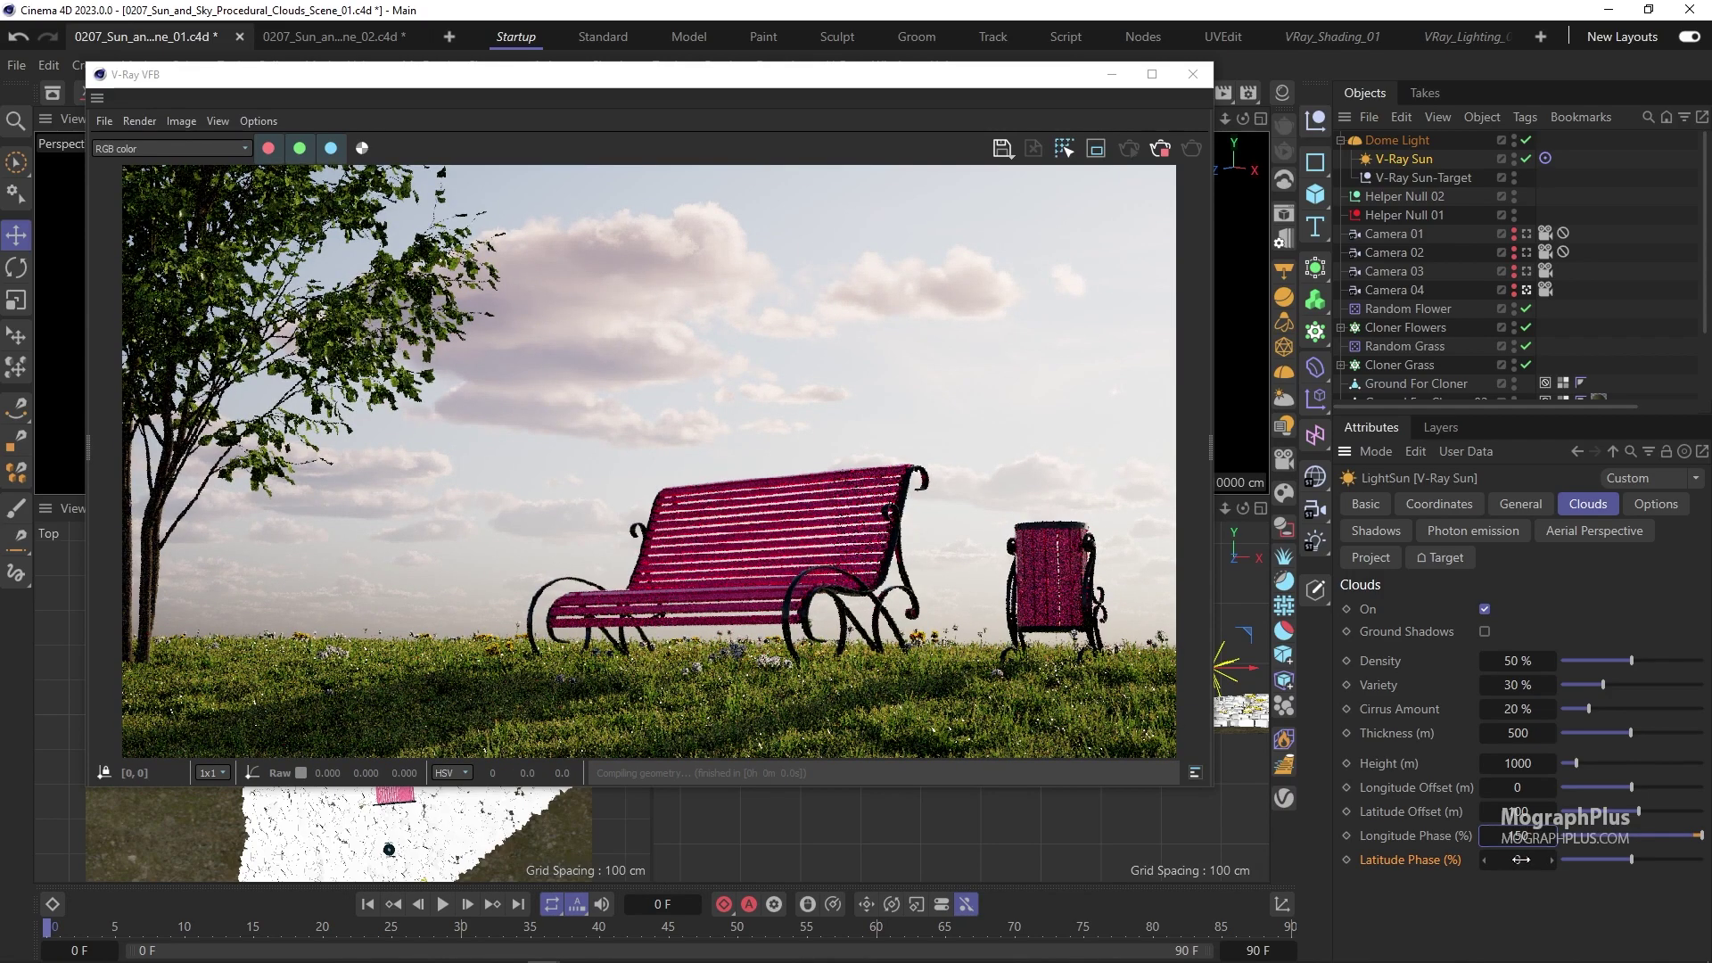
pyautogui.doubleClick(1519, 835)
pyautogui.write('0')
pyautogui.press('Return')
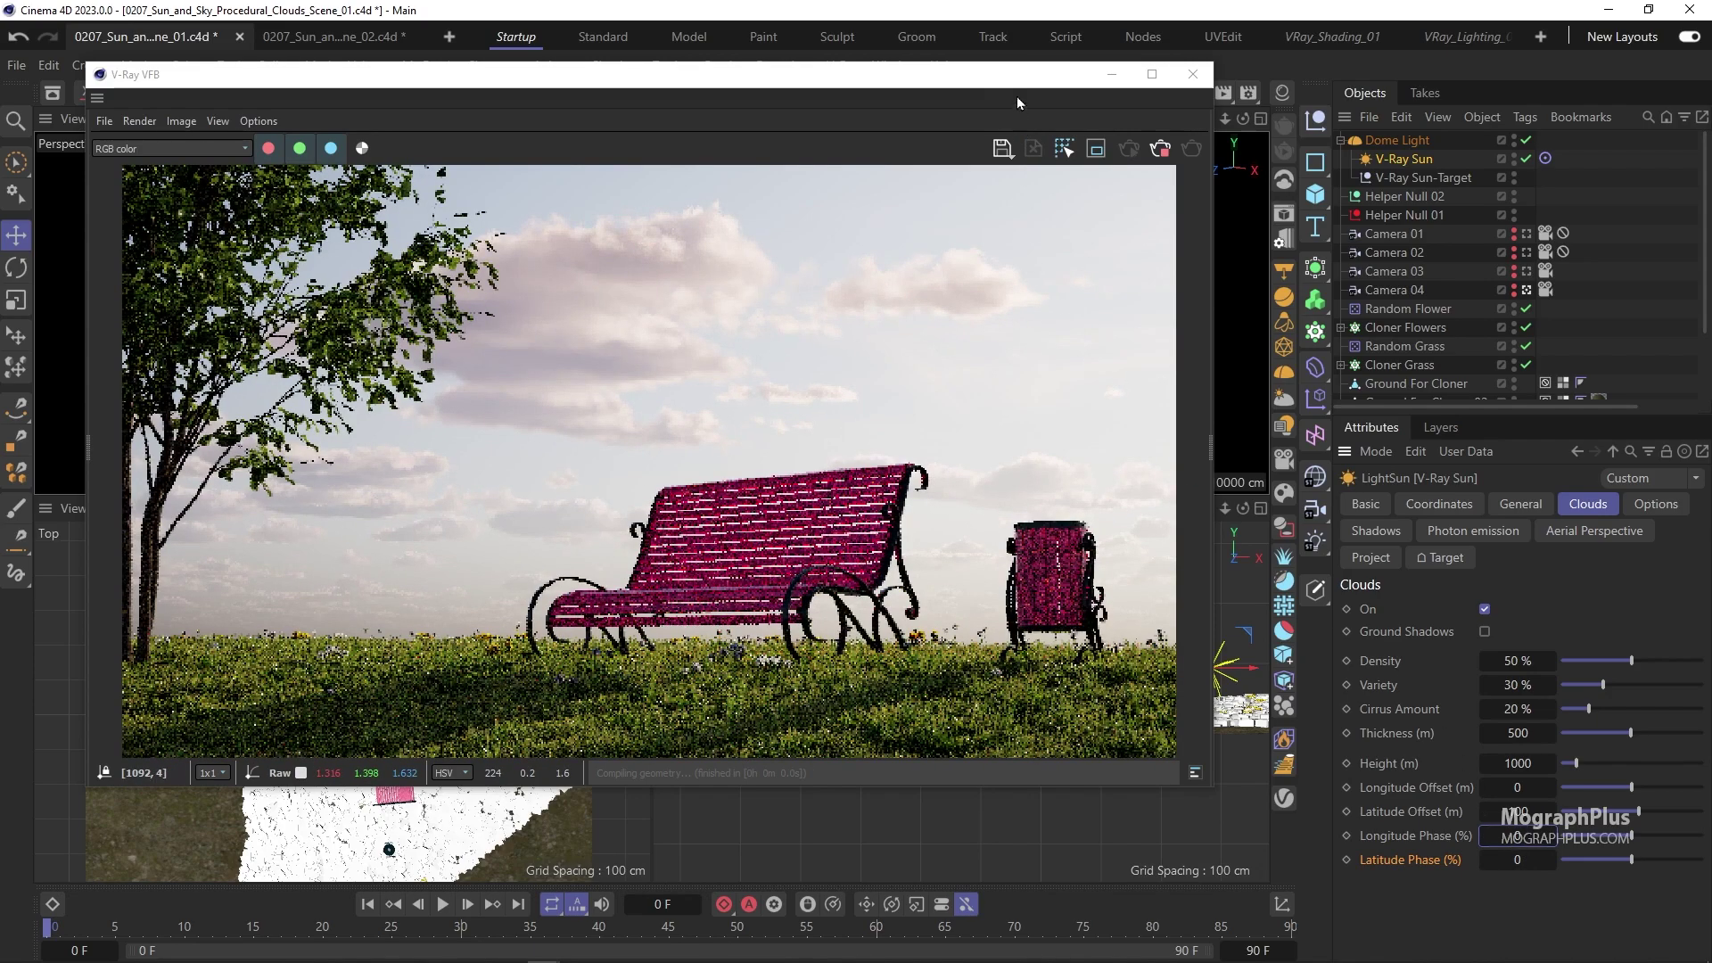
# - Lower the V-Ray Sun toward the horizon in the viewport for a sunset render
pyautogui.moveTo(998, 85); pyautogui.dragTo(695, 103)
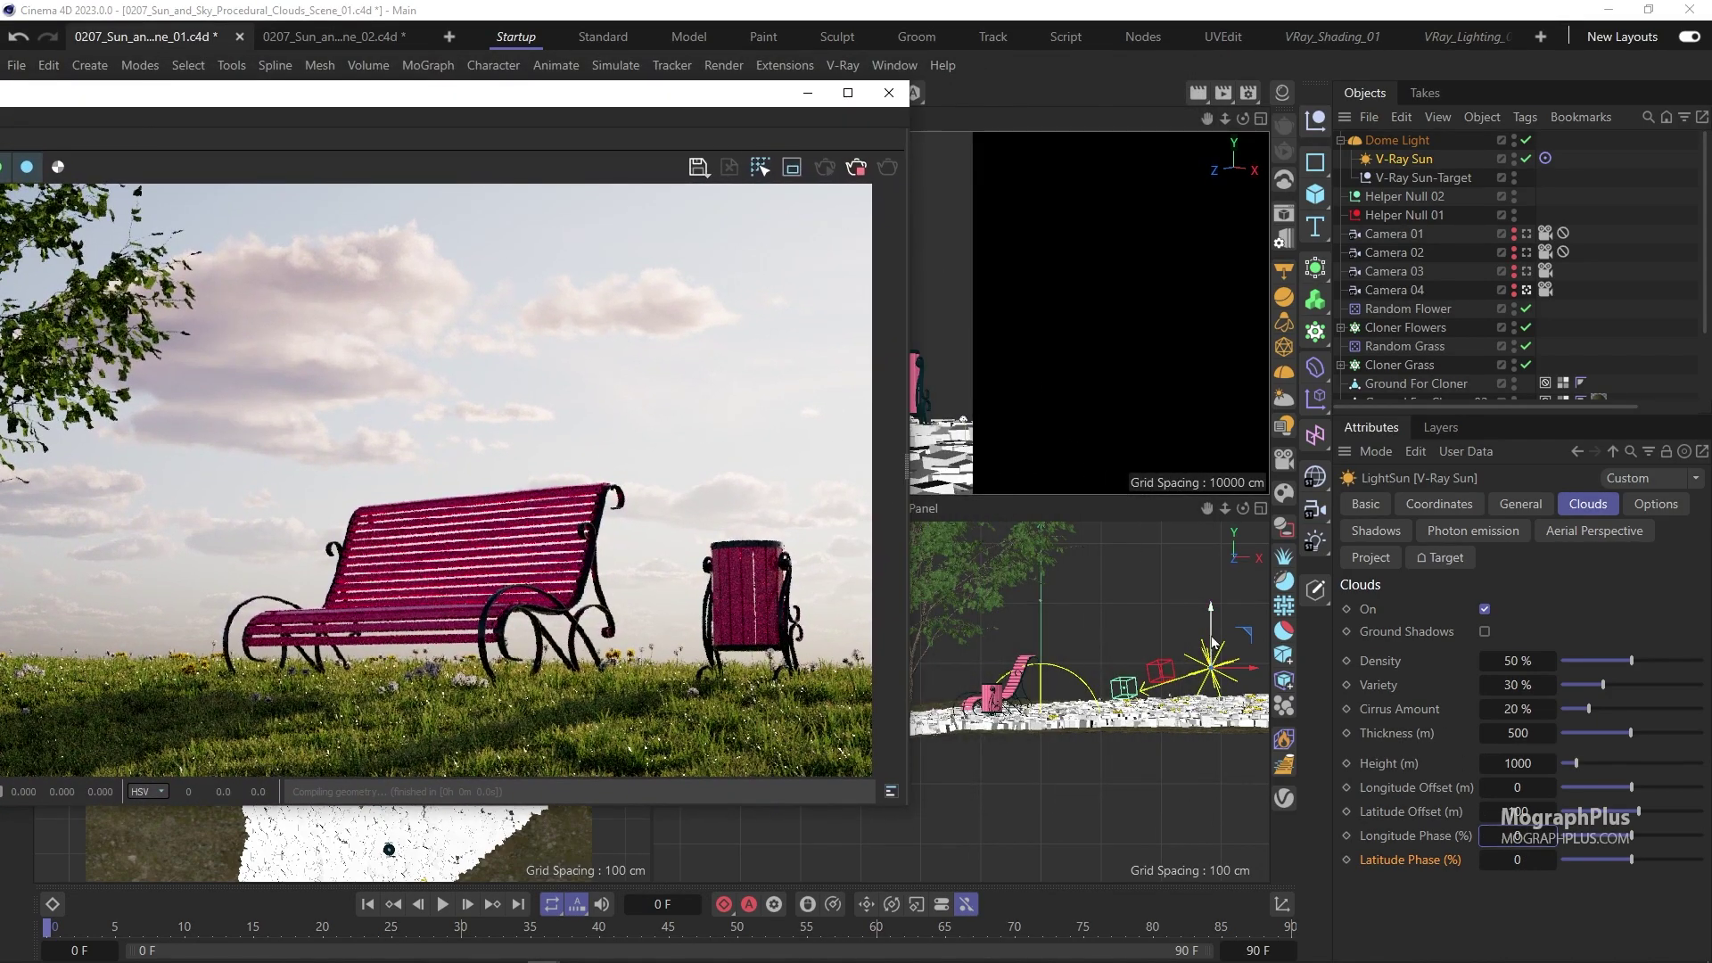
pyautogui.moveTo(1214, 612); pyautogui.dragTo(1245, 659)
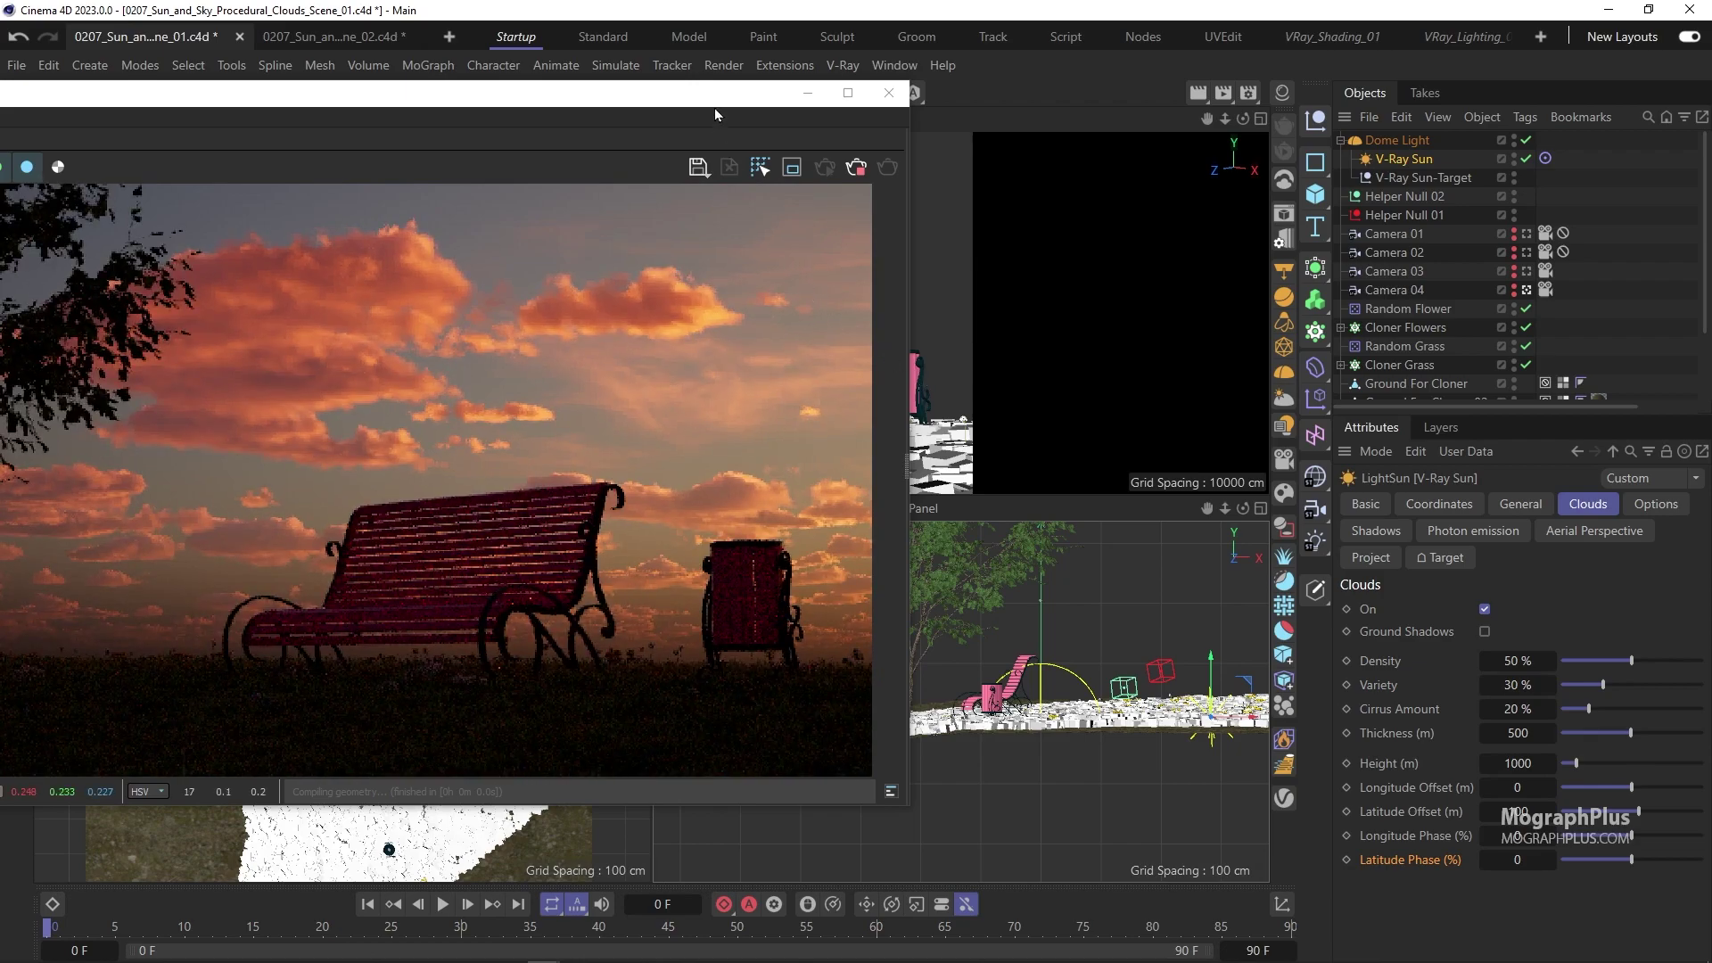
pyautogui.moveTo(714, 98); pyautogui.dragTo(1062, 143)
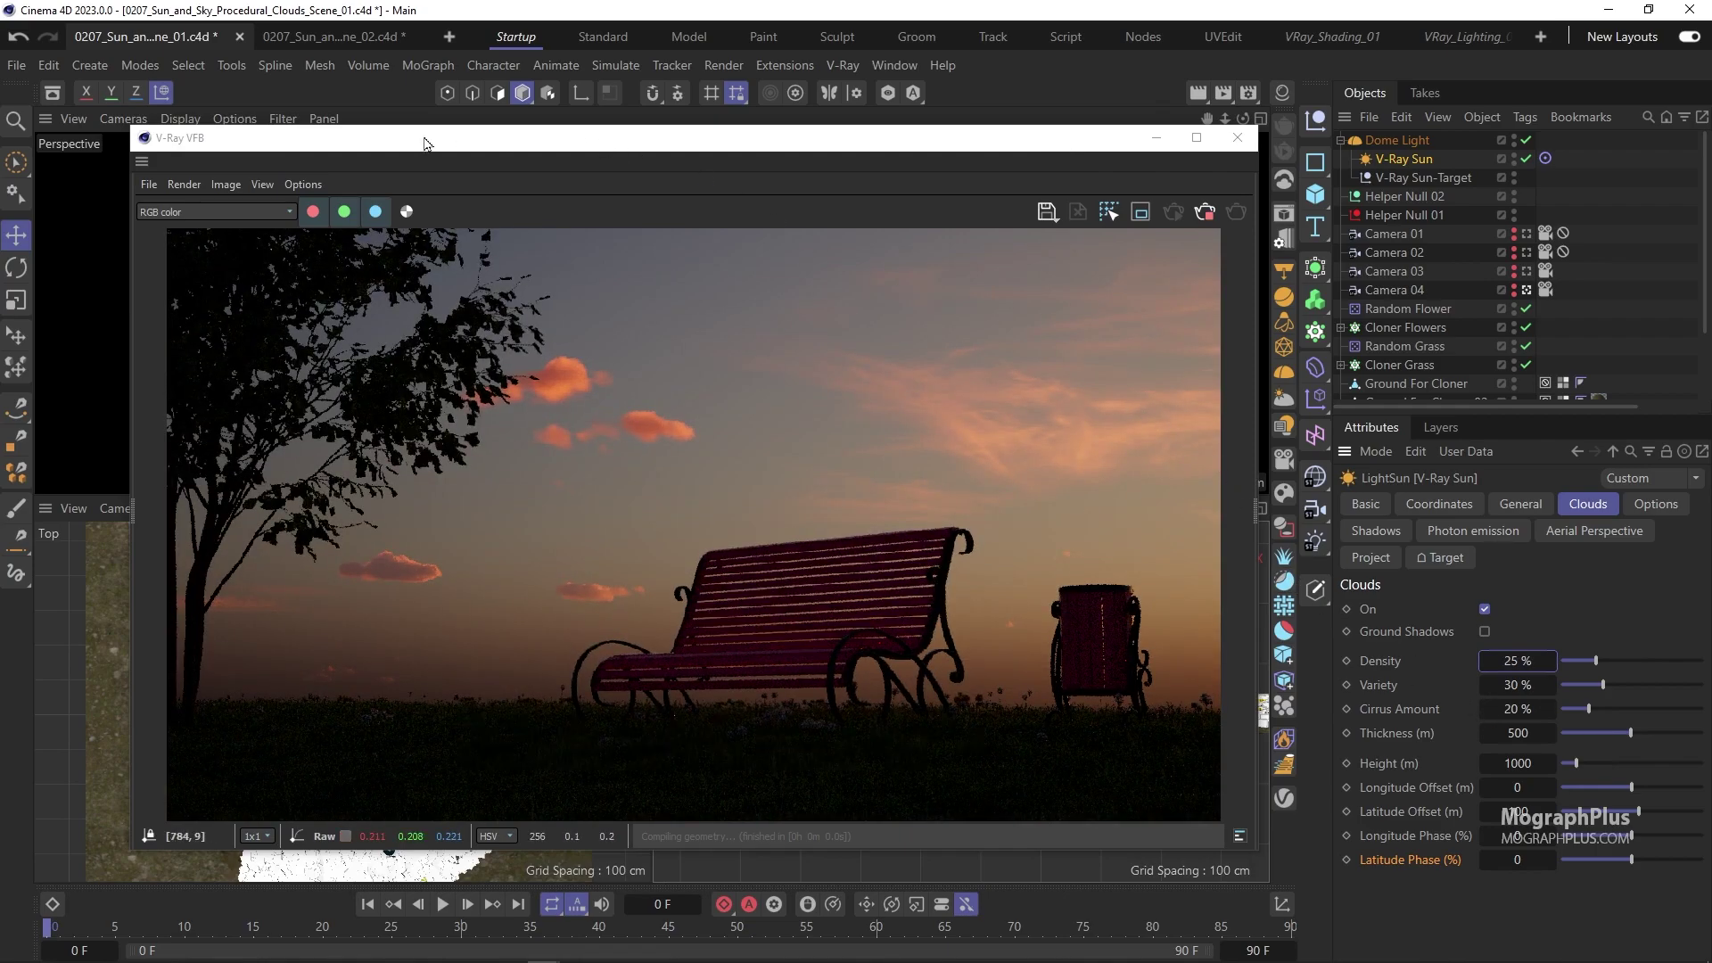
# - Switch to the scene_02 sphere-on-plane scene and render it in the VFB
pyautogui.click(328, 40)
pyautogui.moveTo(545, 135); pyautogui.dragTo(769, 141)
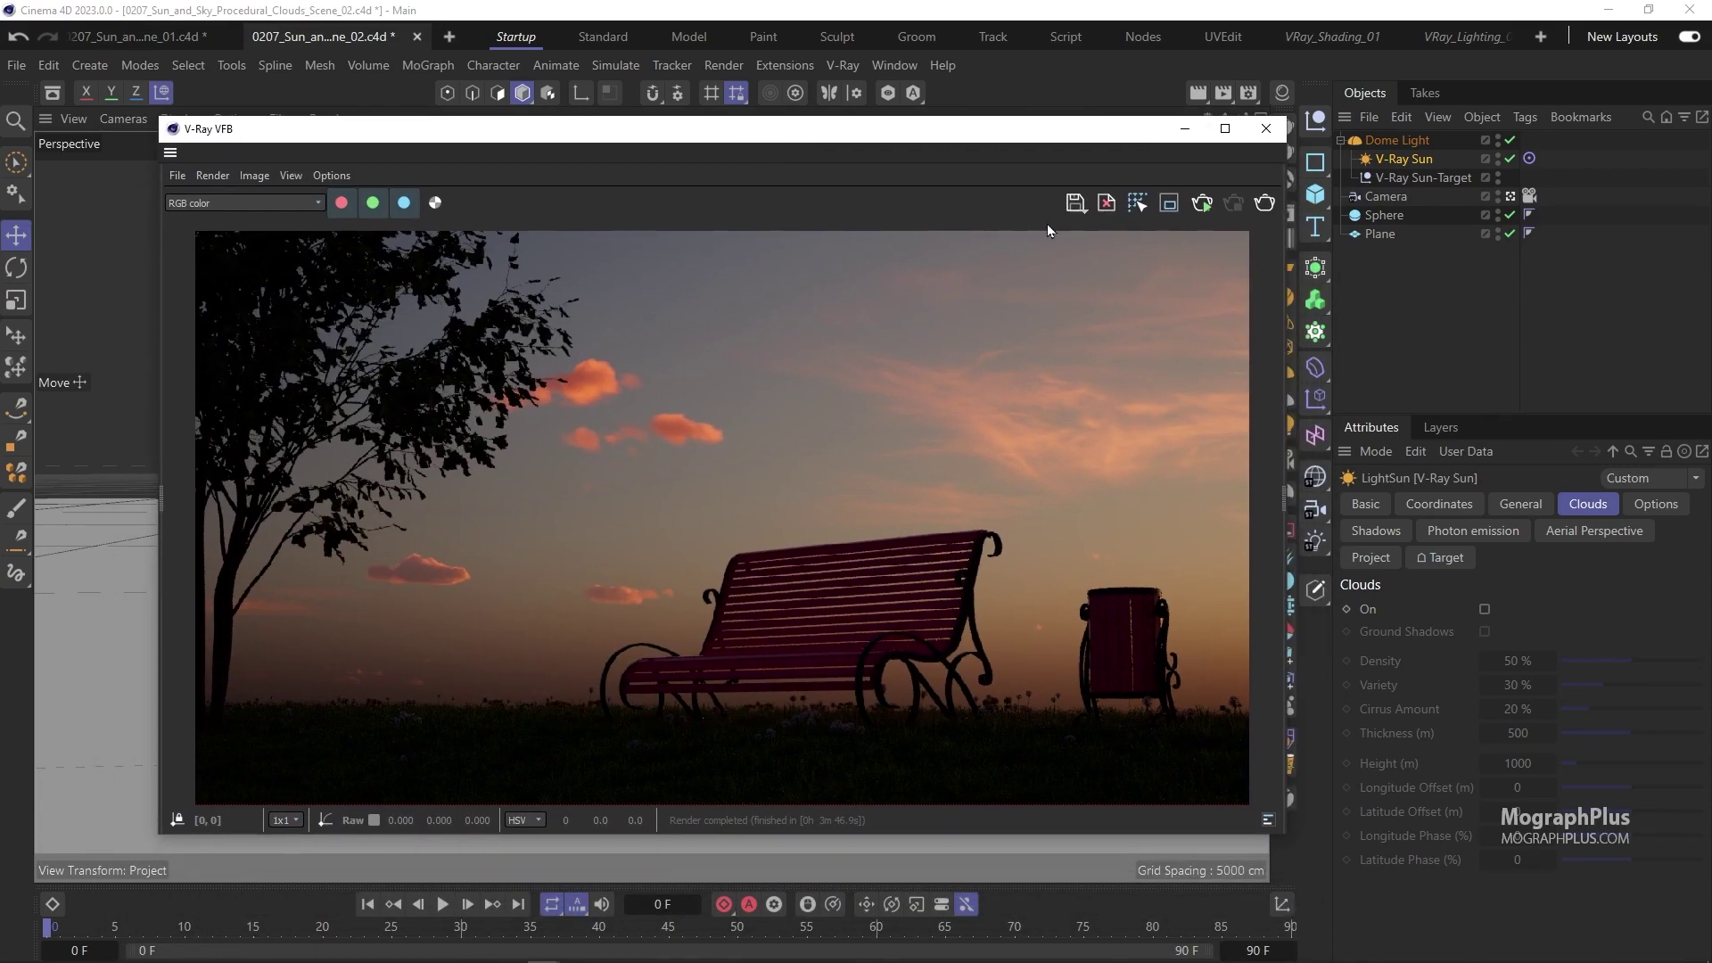
pyautogui.click(1200, 205)
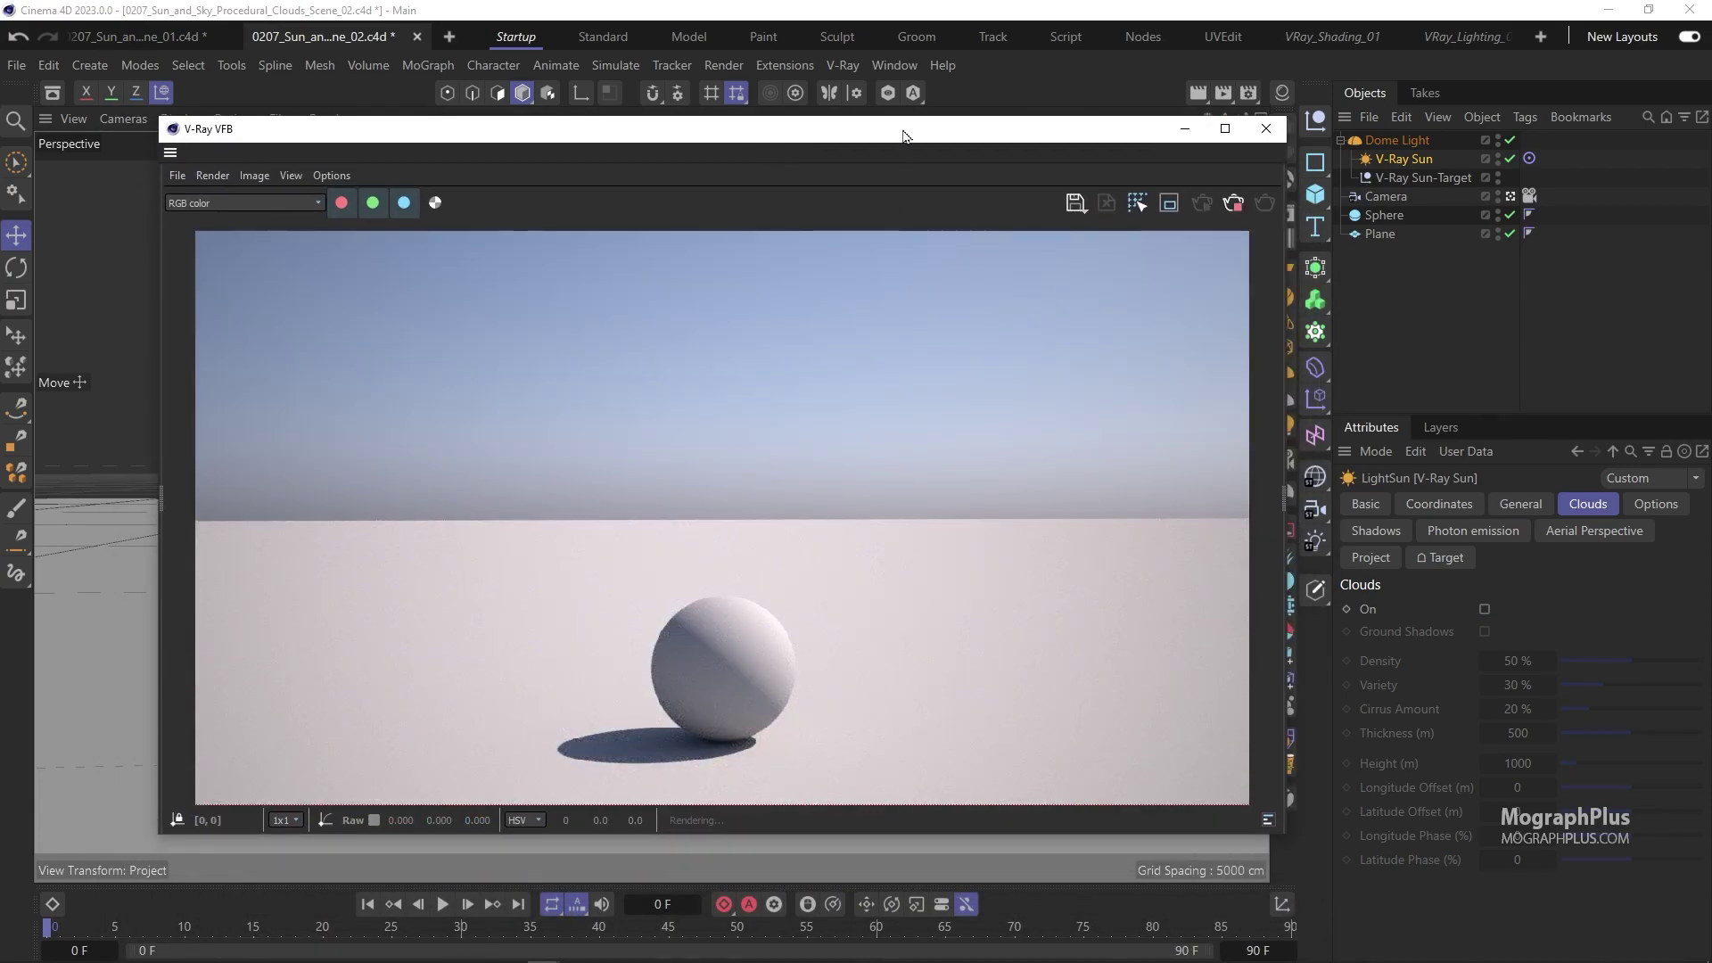
pyautogui.moveTo(903, 135); pyautogui.dragTo(817, 140)
# - Enable Clouds On and Ground Shadows on the V-Ray Sun
pyautogui.click(1406, 158)
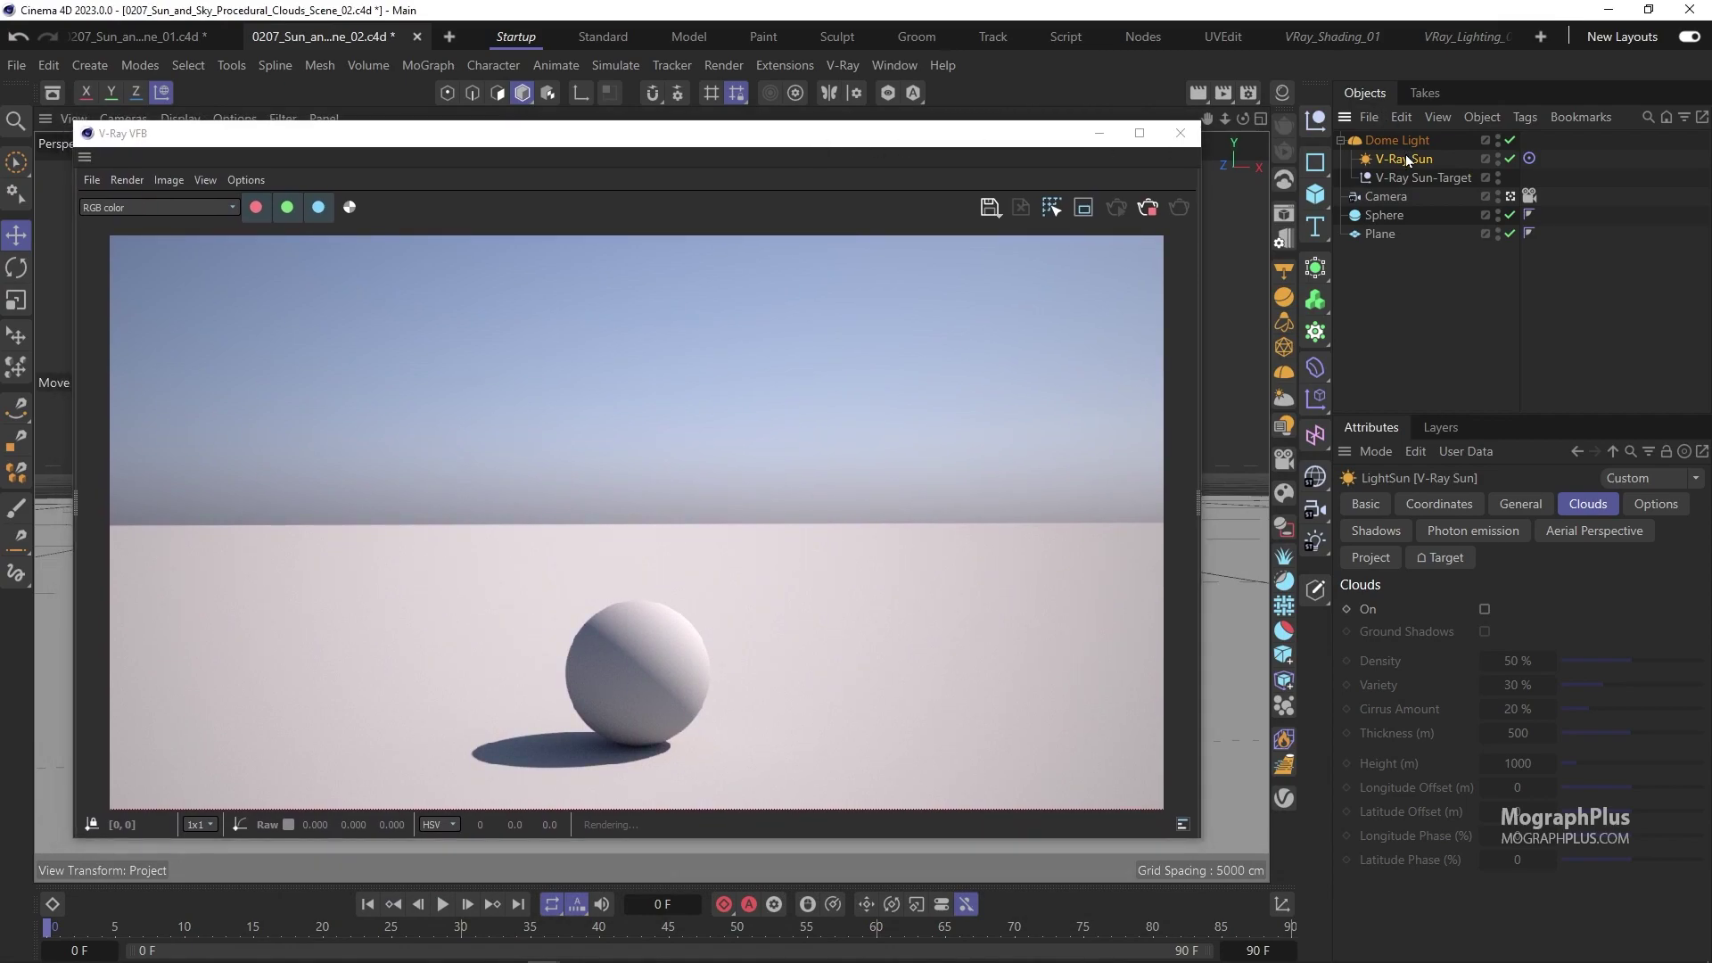
pyautogui.click(1484, 610)
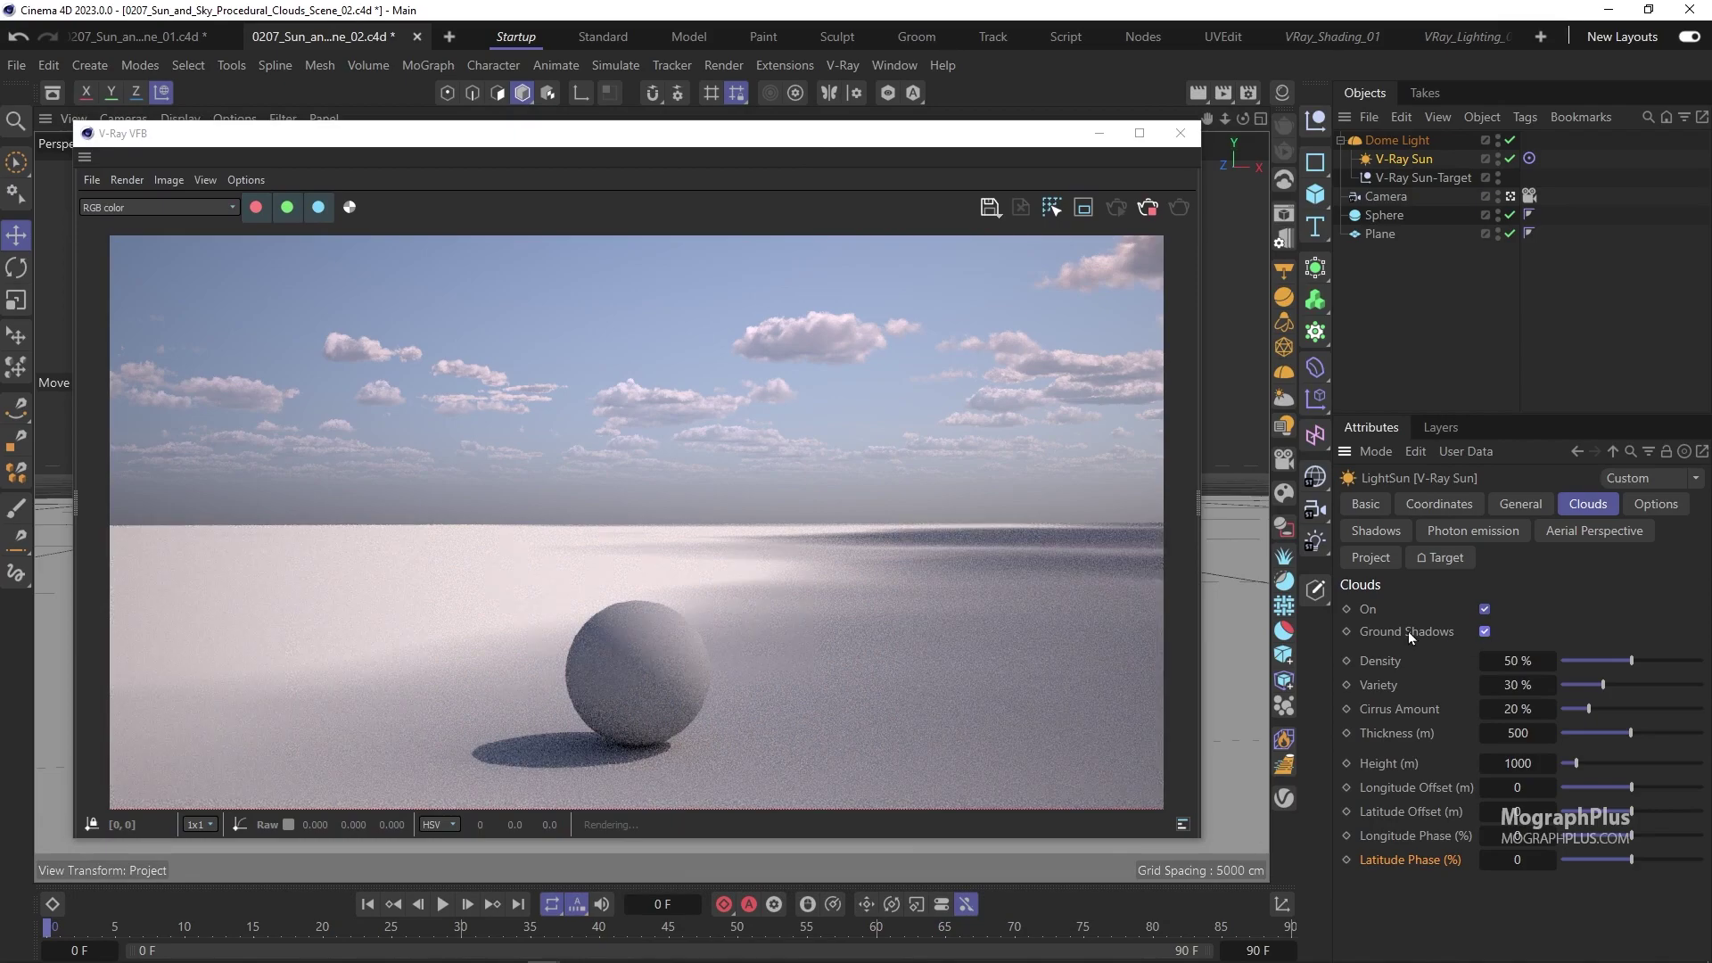
pyautogui.click(1486, 632)
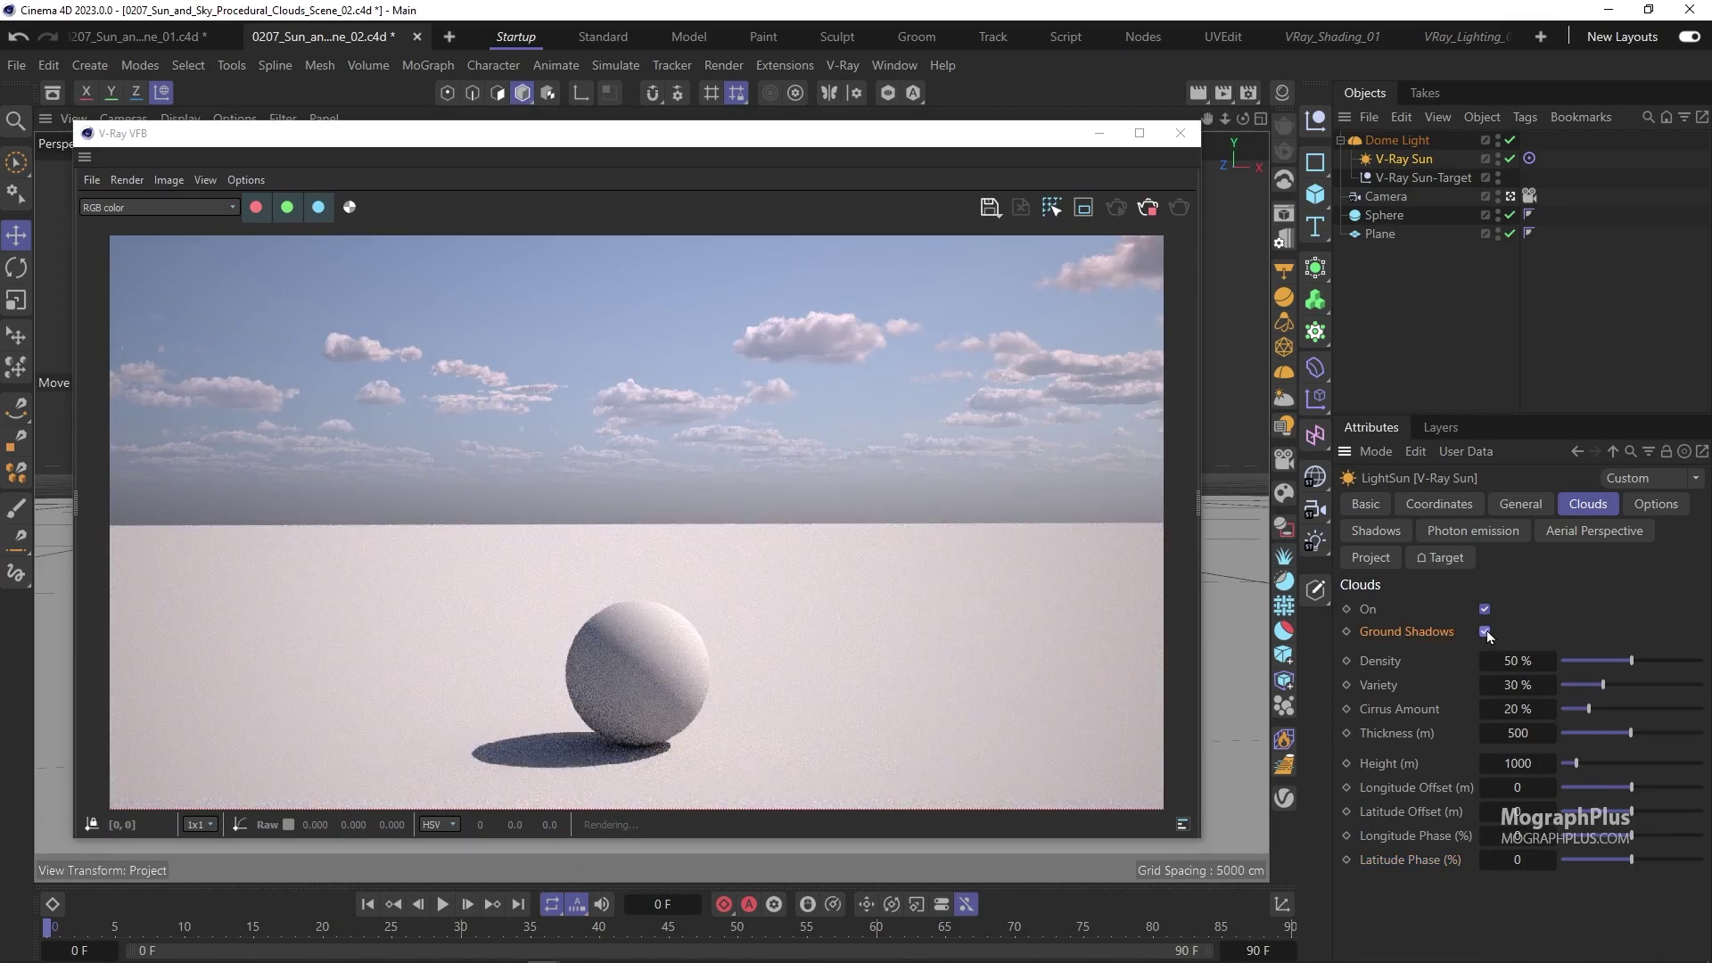
# - Step the MographPlus homepage carousel forward to the Arnold 6 for Cinema 4d course slide
pyautogui.click(1486, 632)
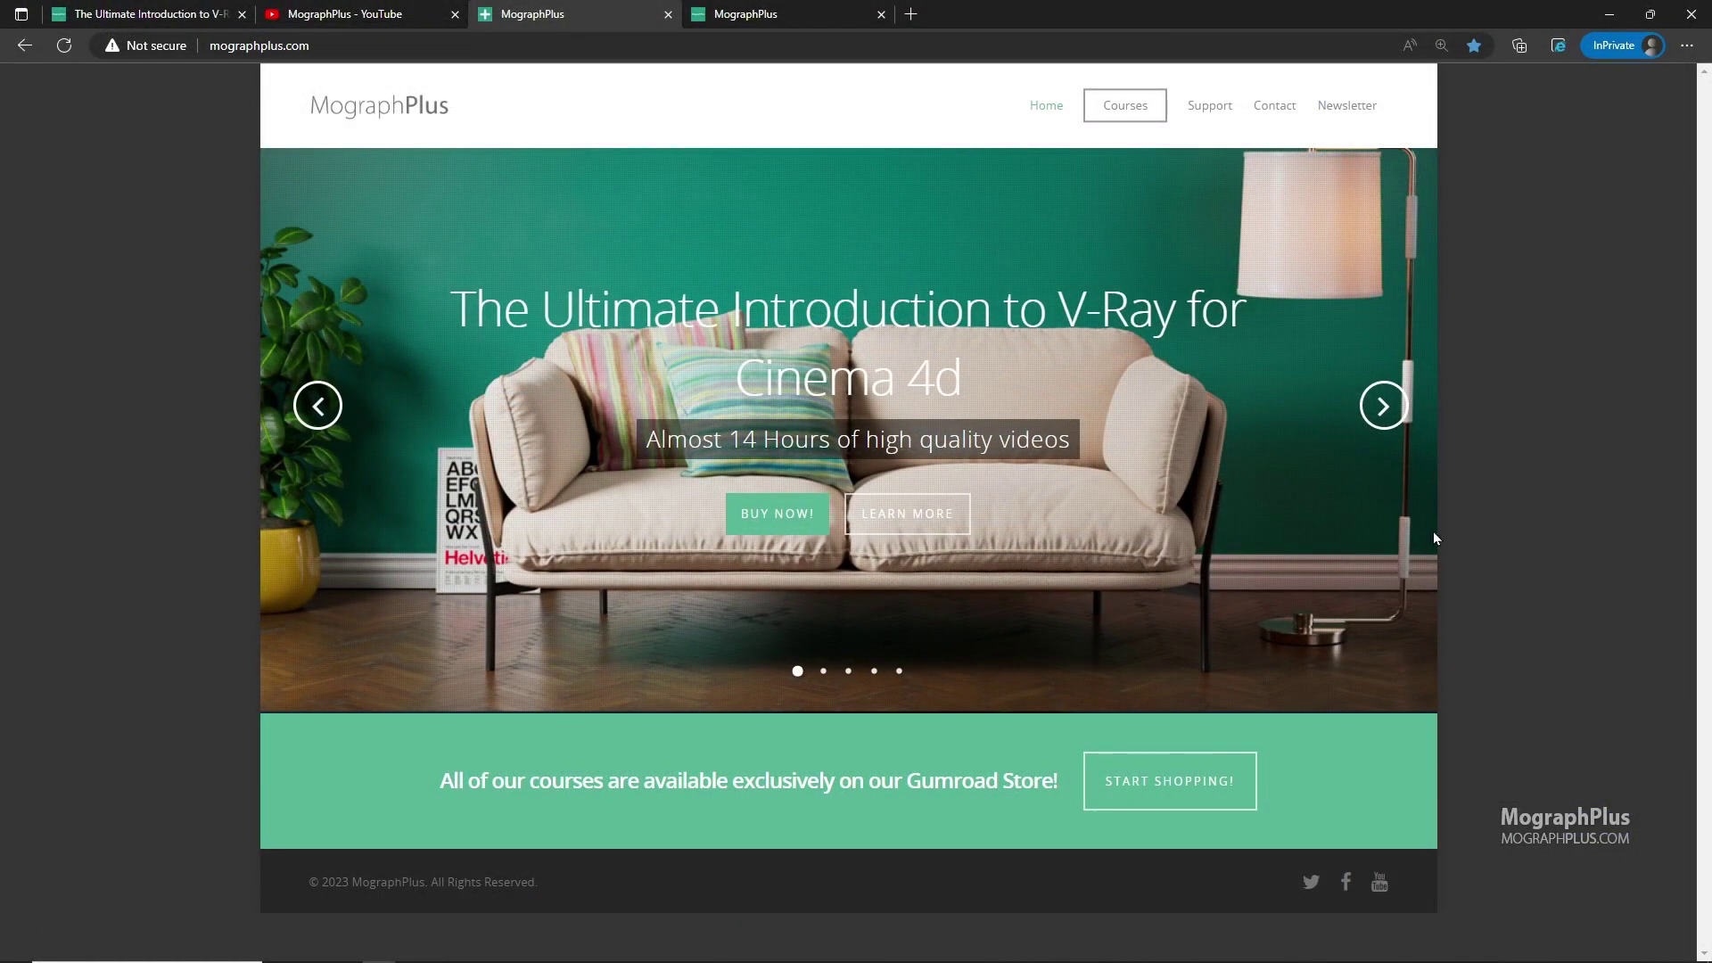
pyautogui.click(1385, 406)
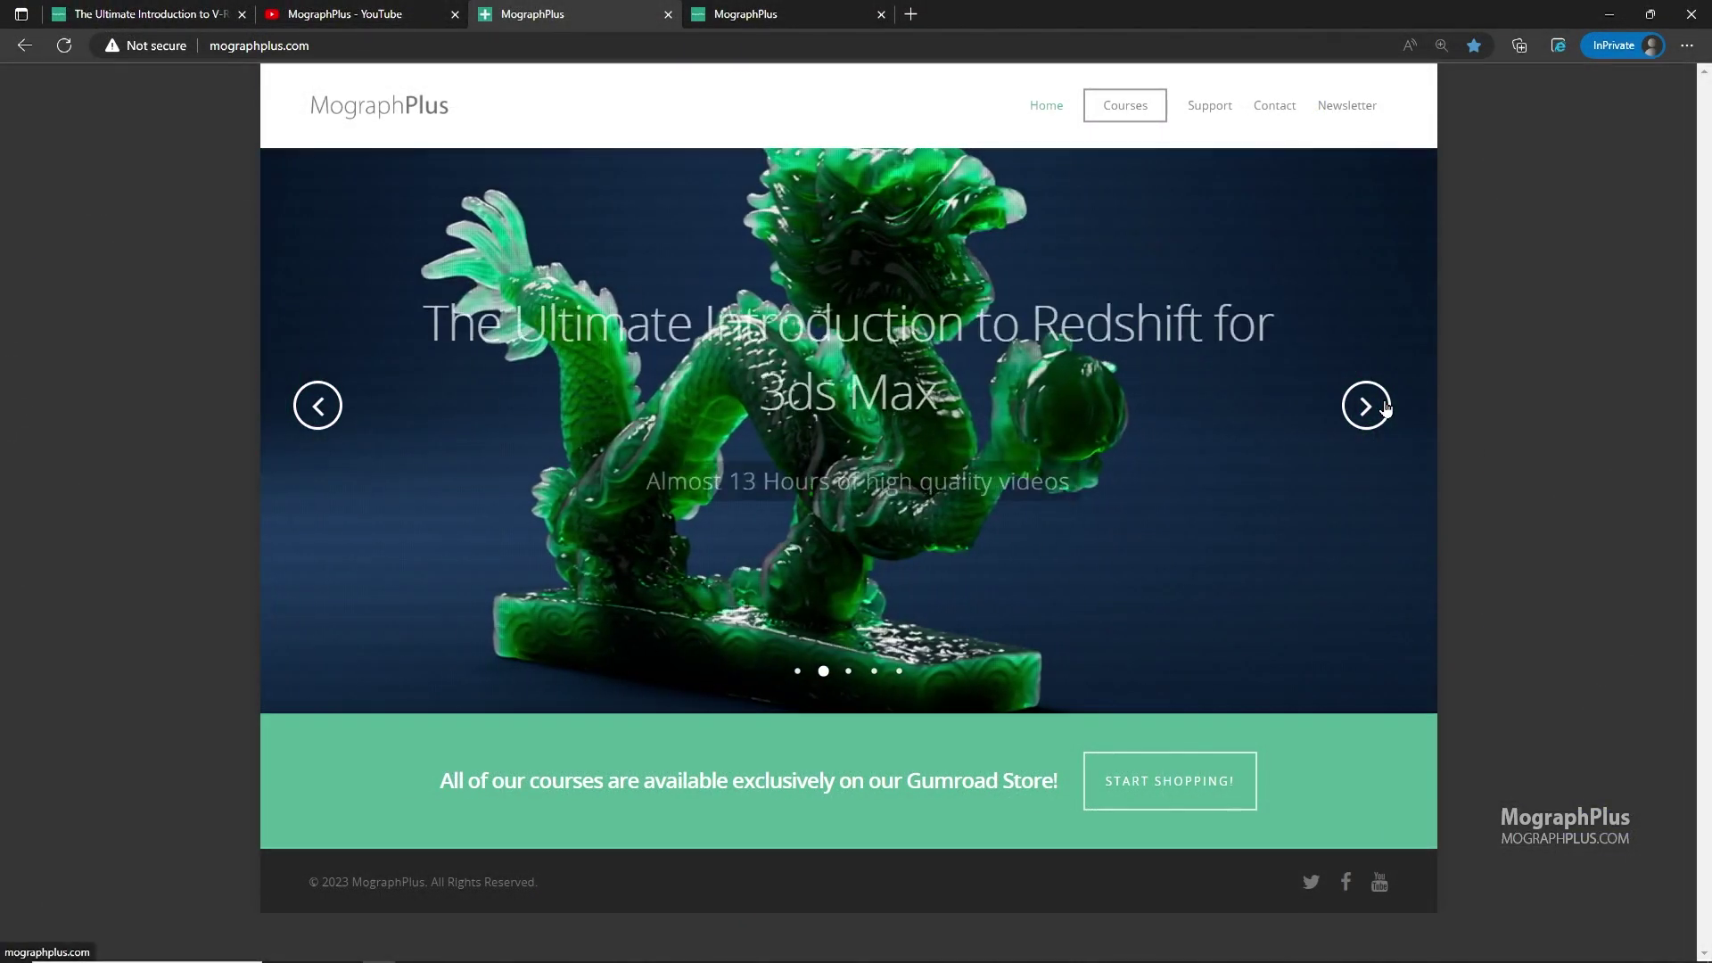
pyautogui.click(1384, 406)
pyautogui.click(1385, 406)
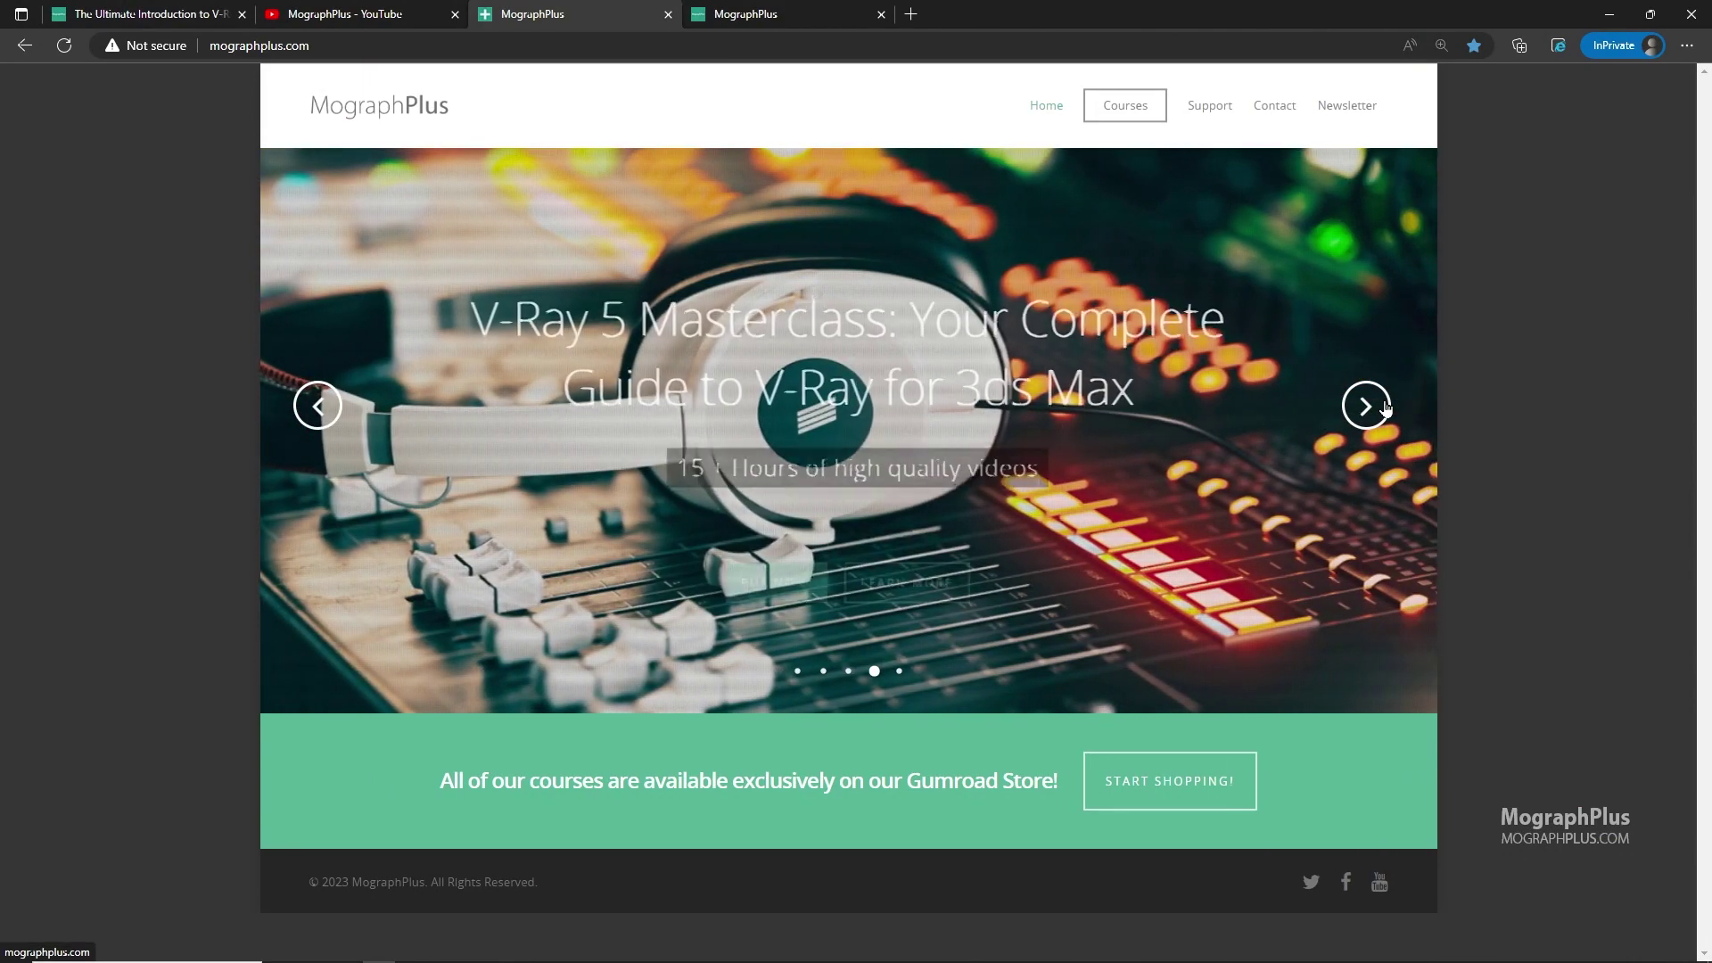
pyautogui.click(1385, 406)
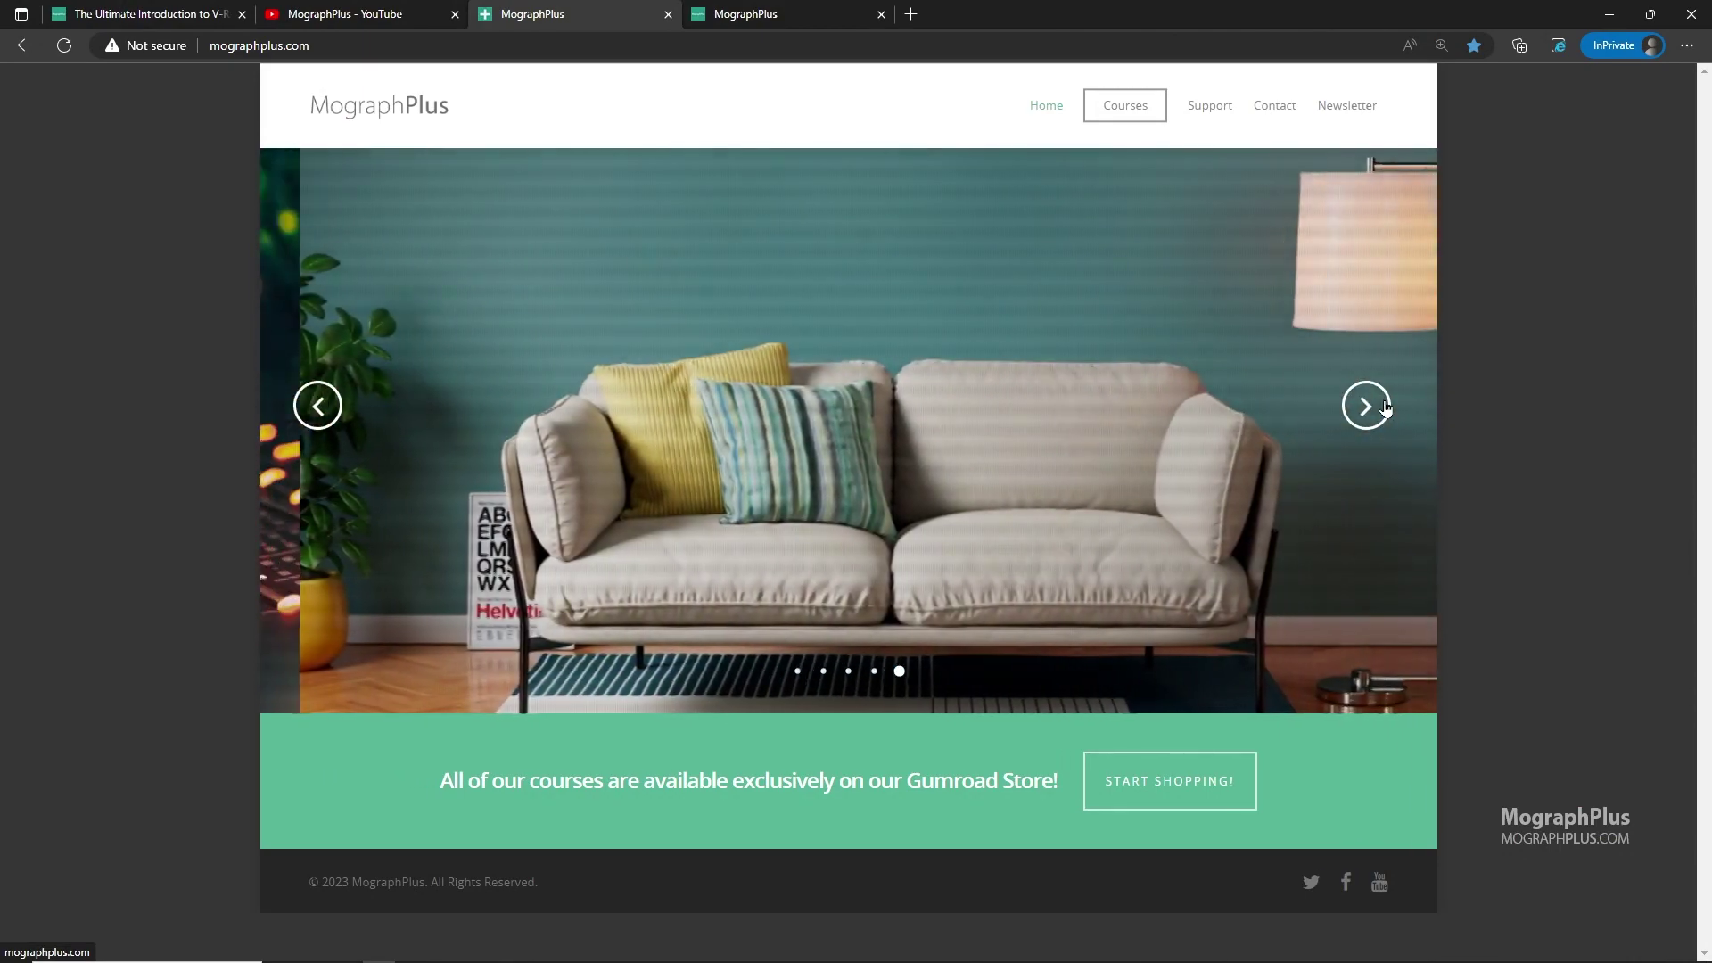